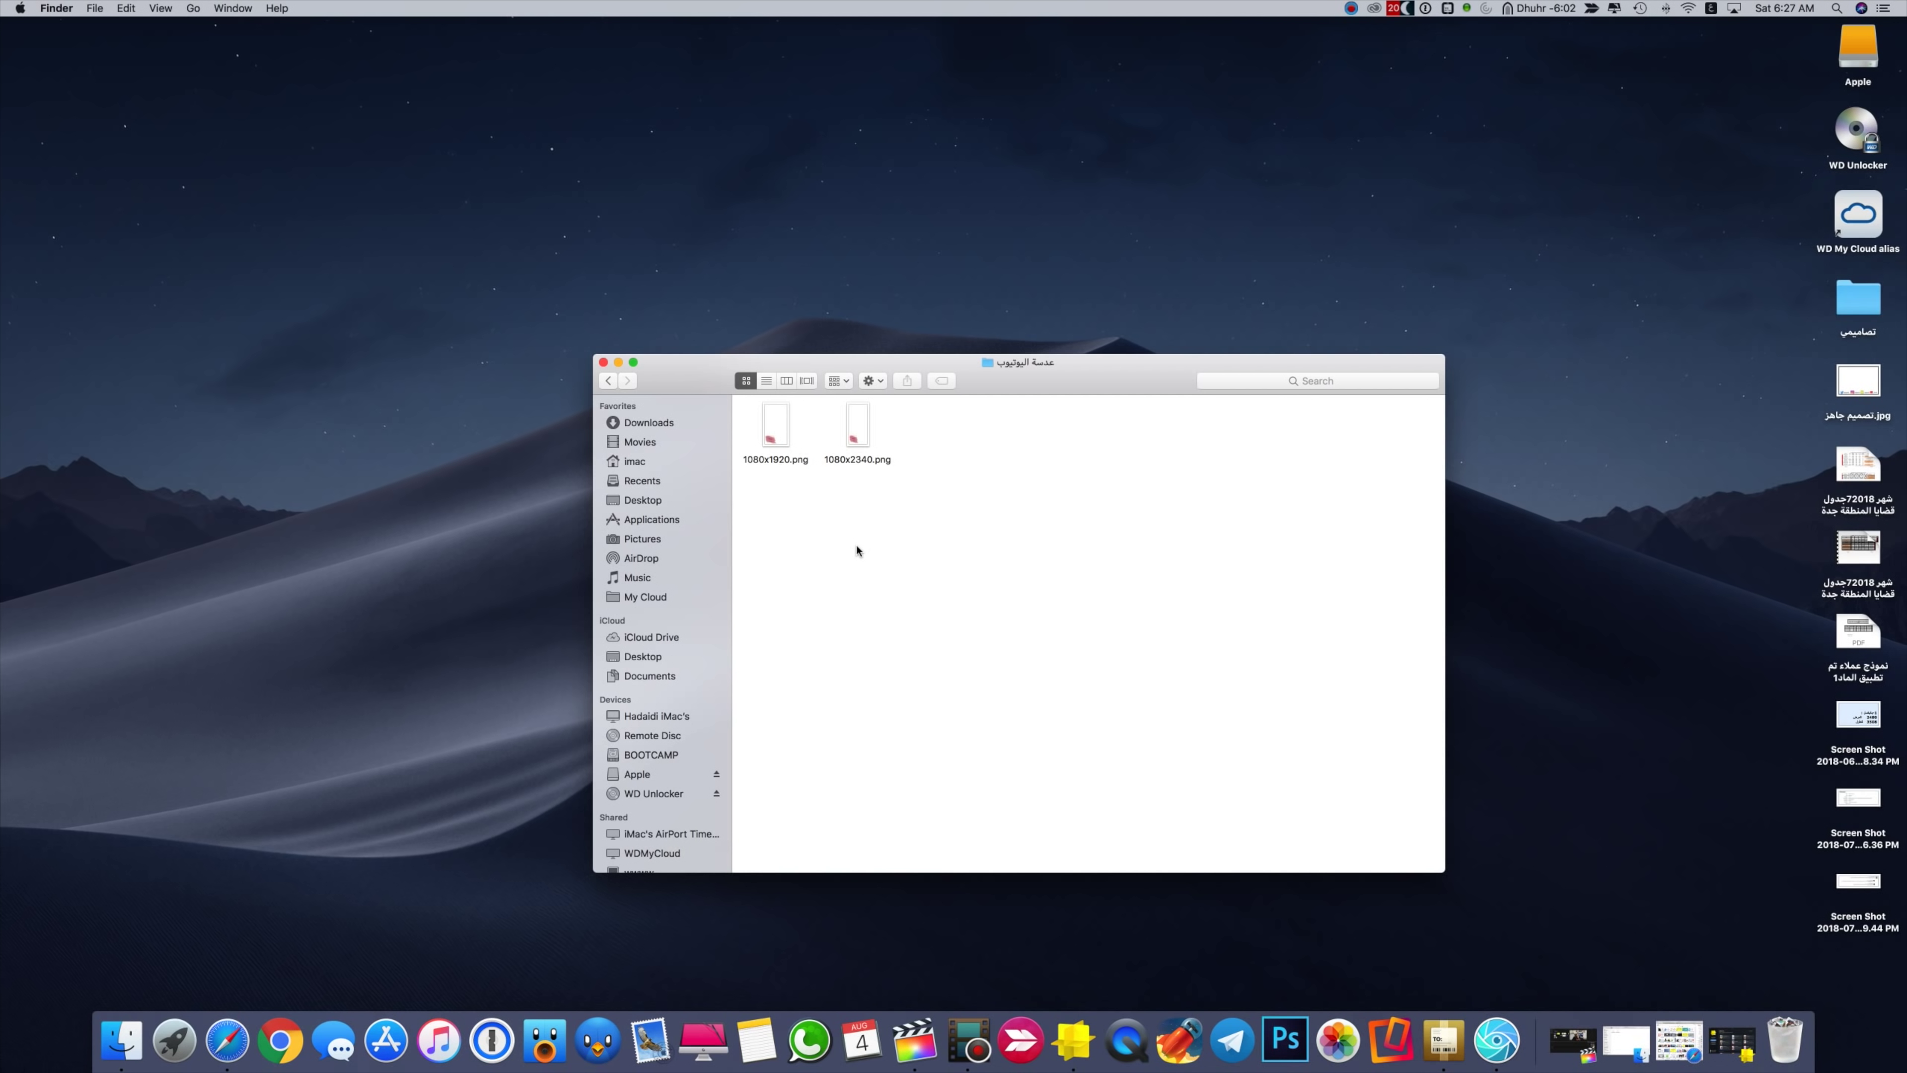
Switch to Lens Studio, start a new project and add a Billboard object to the scene.
{"action": "left_click", "coordinate": [1070, 1041]}
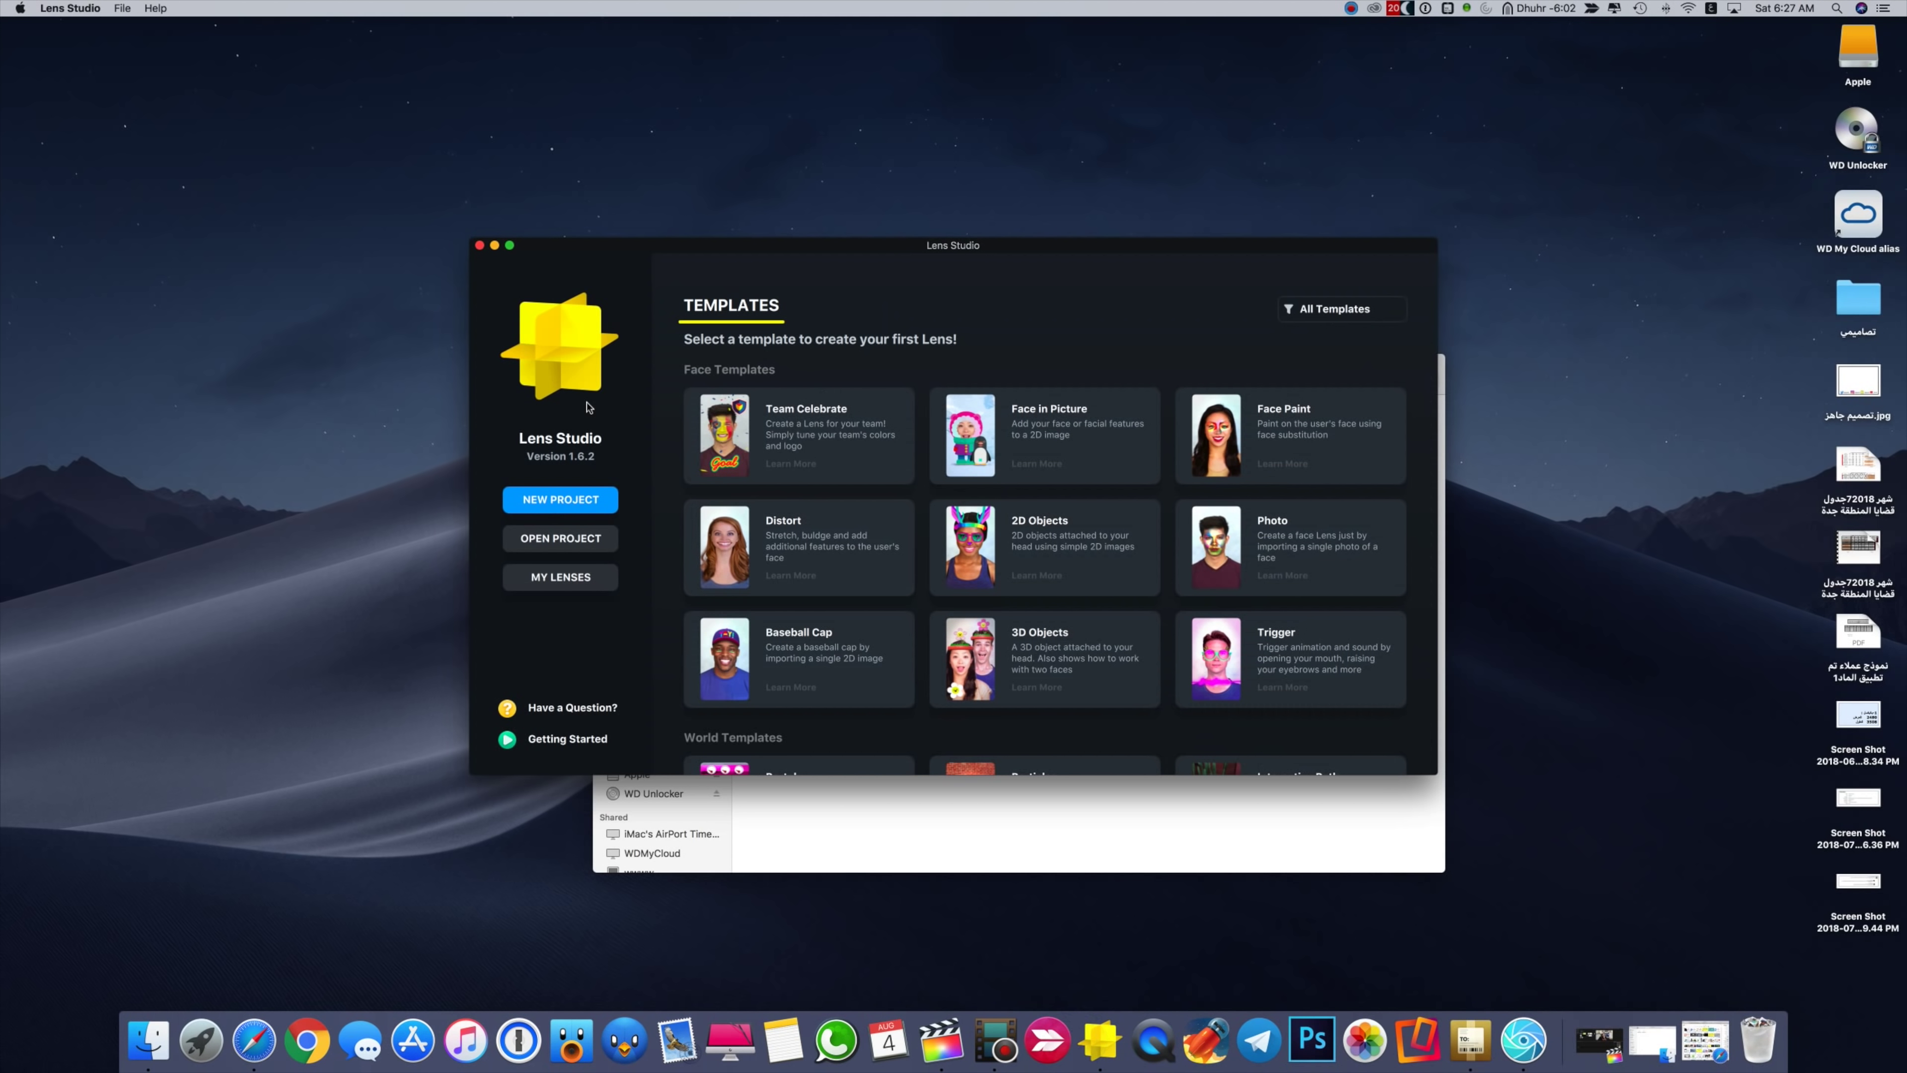
{"action": "left_click", "coordinate": [601, 494]}
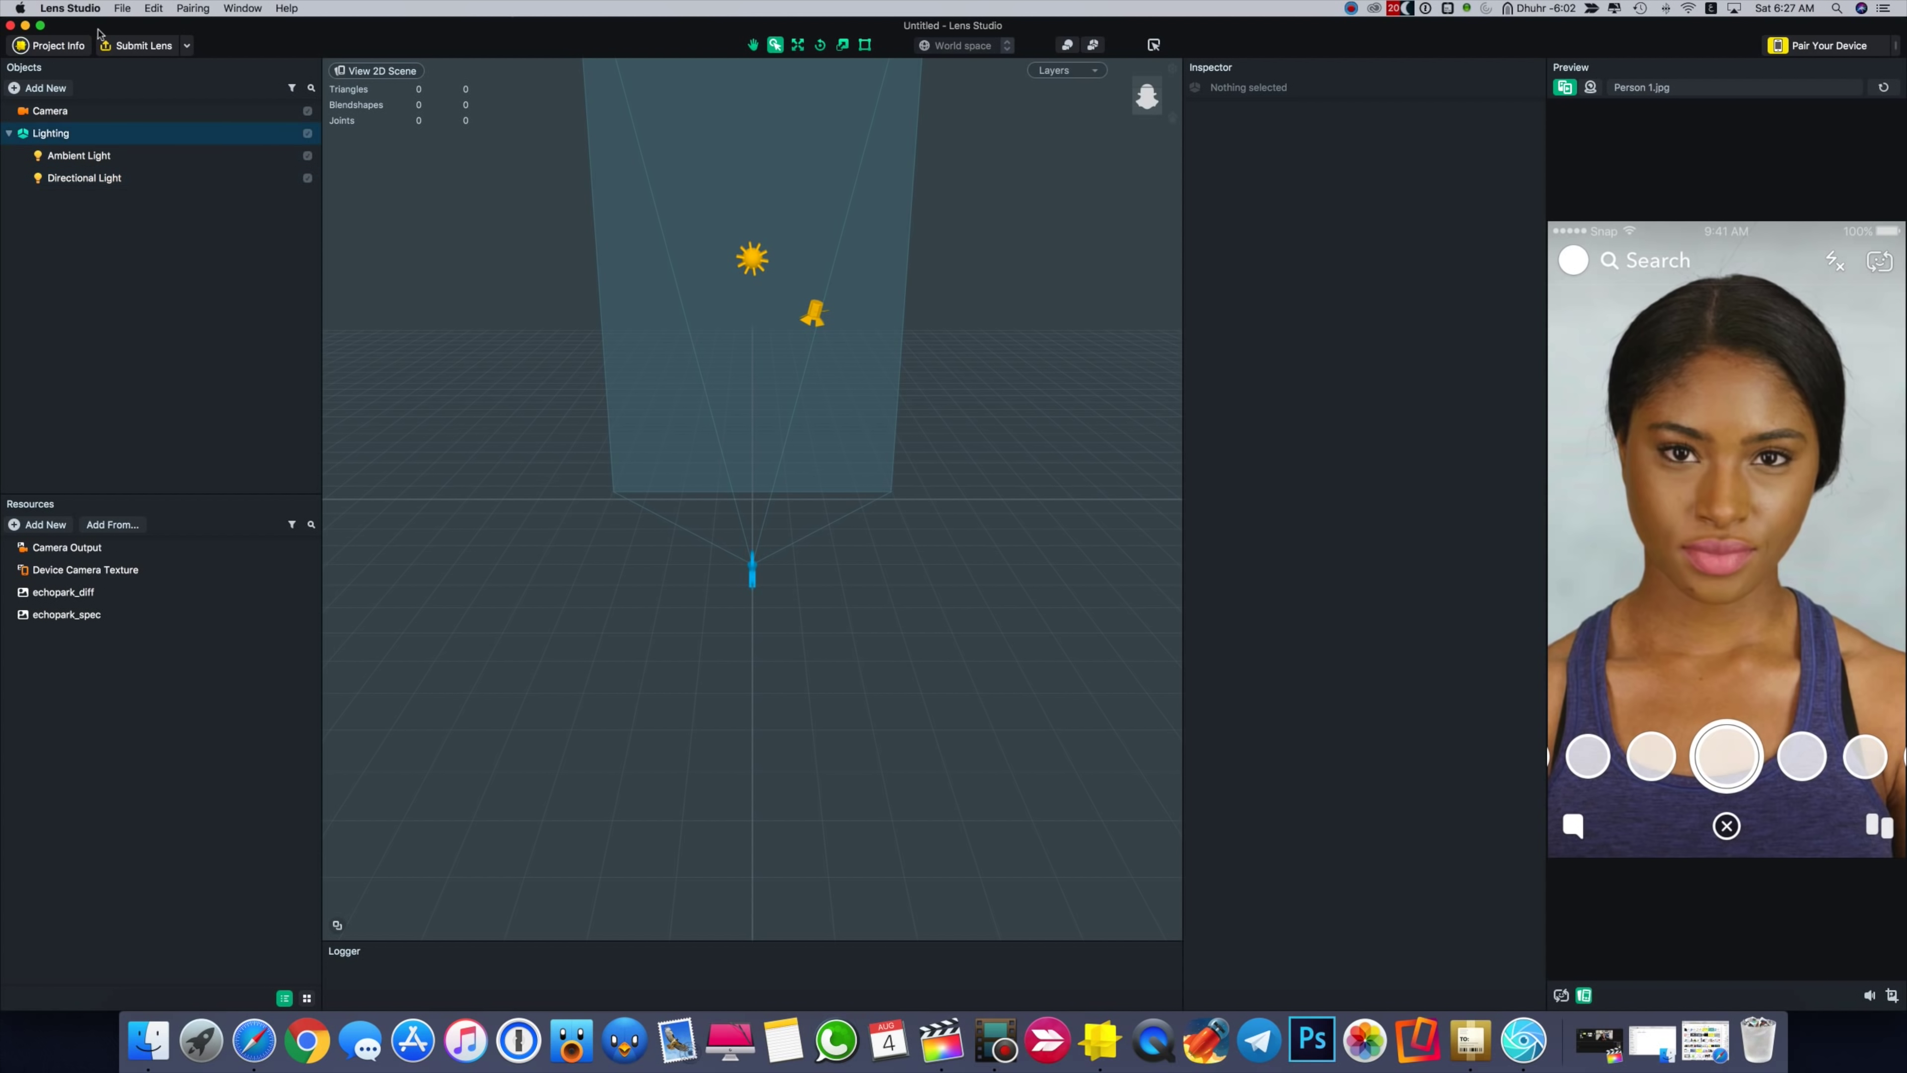
{"action": "left_click", "coordinate": [45, 88]}
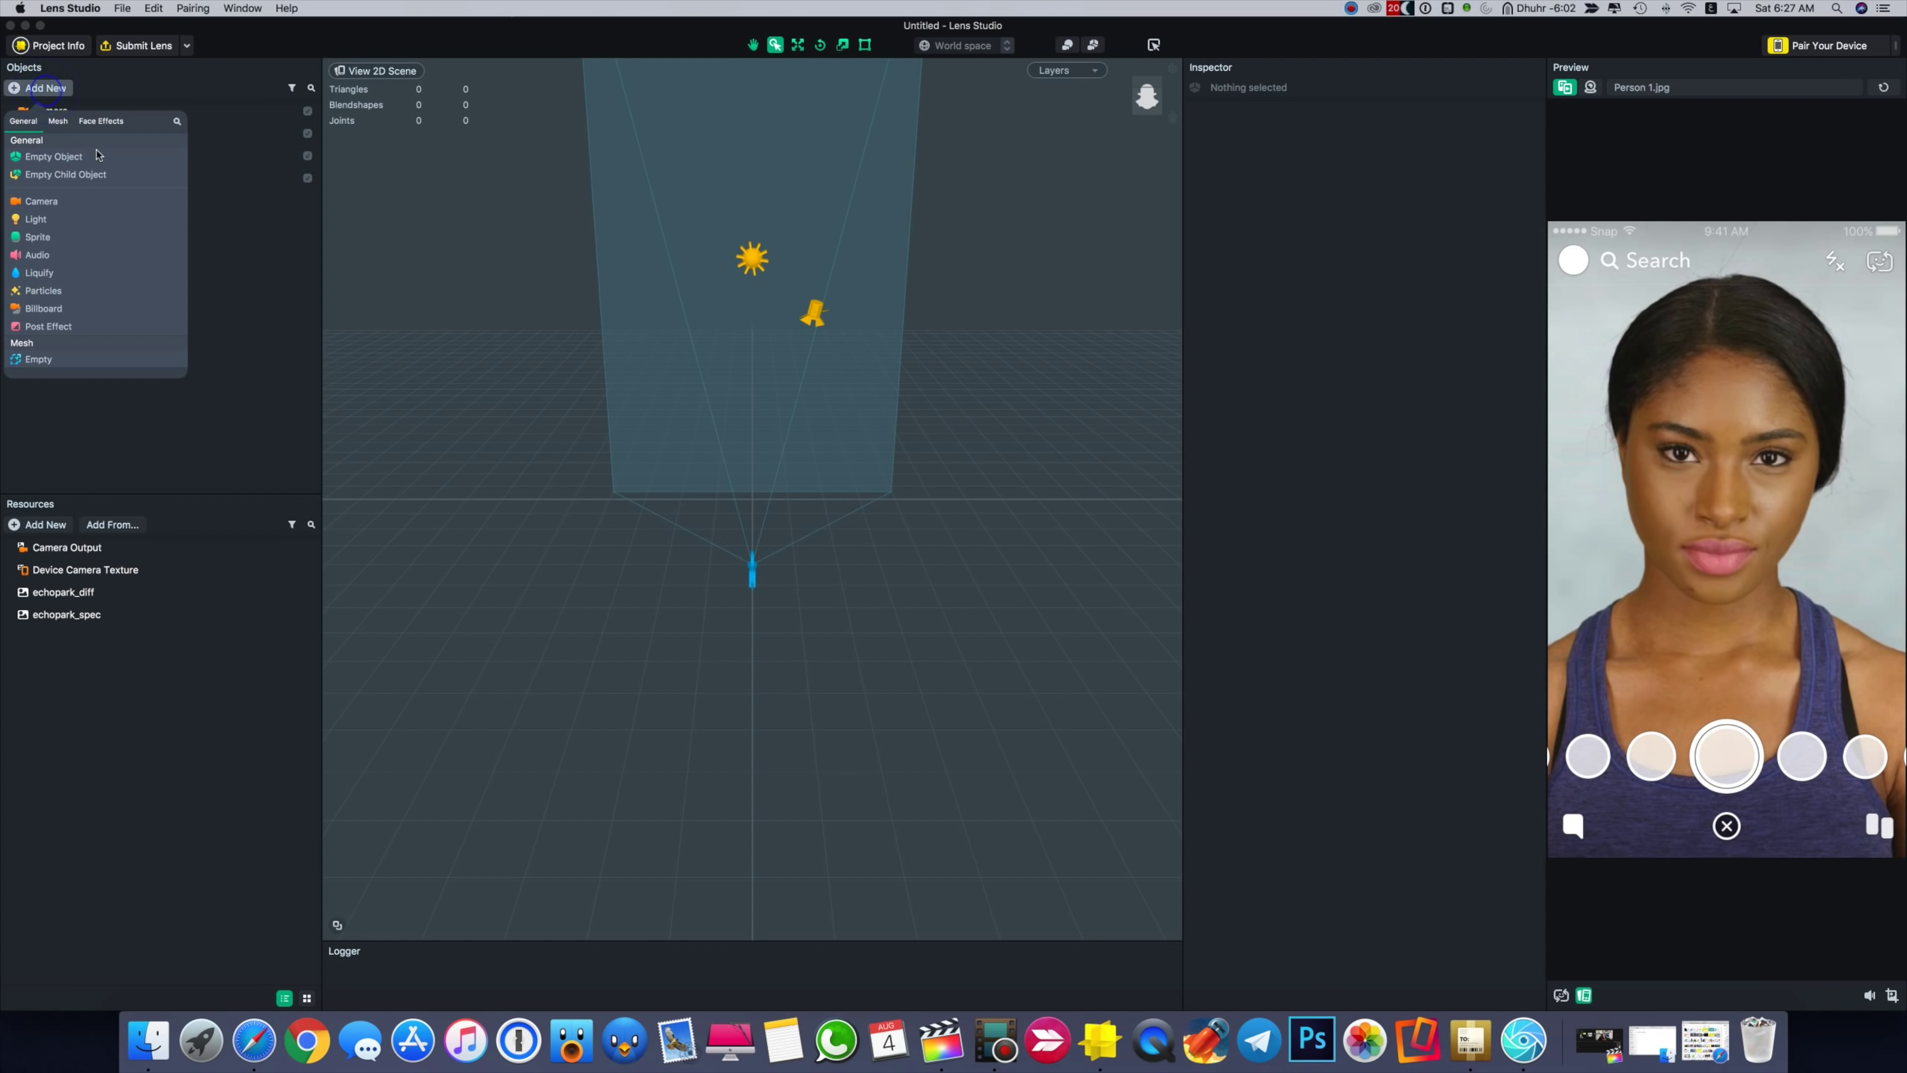
{"action": "left_click", "coordinate": [71, 311]}
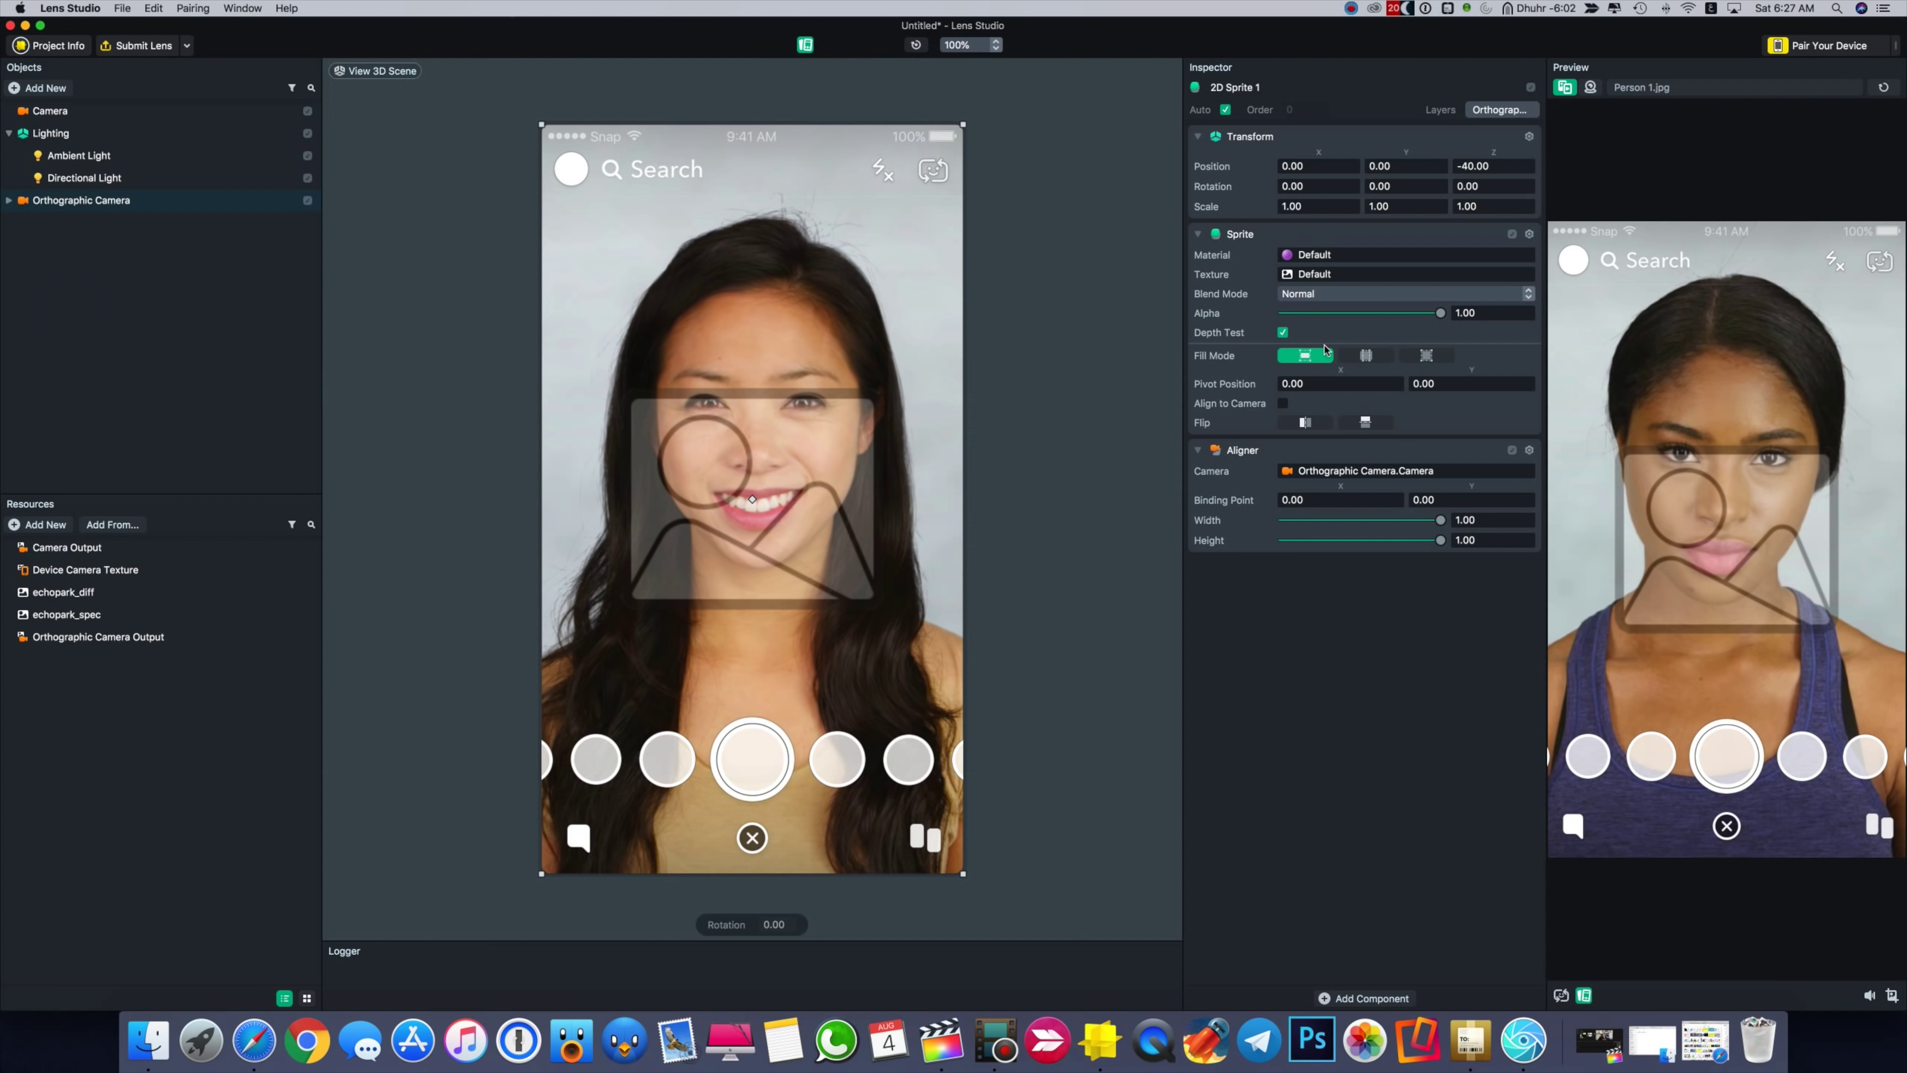
Try to import 1080x2340.png as the texture of the new 2D sprite.
{"action": "left_click", "coordinate": [1302, 275]}
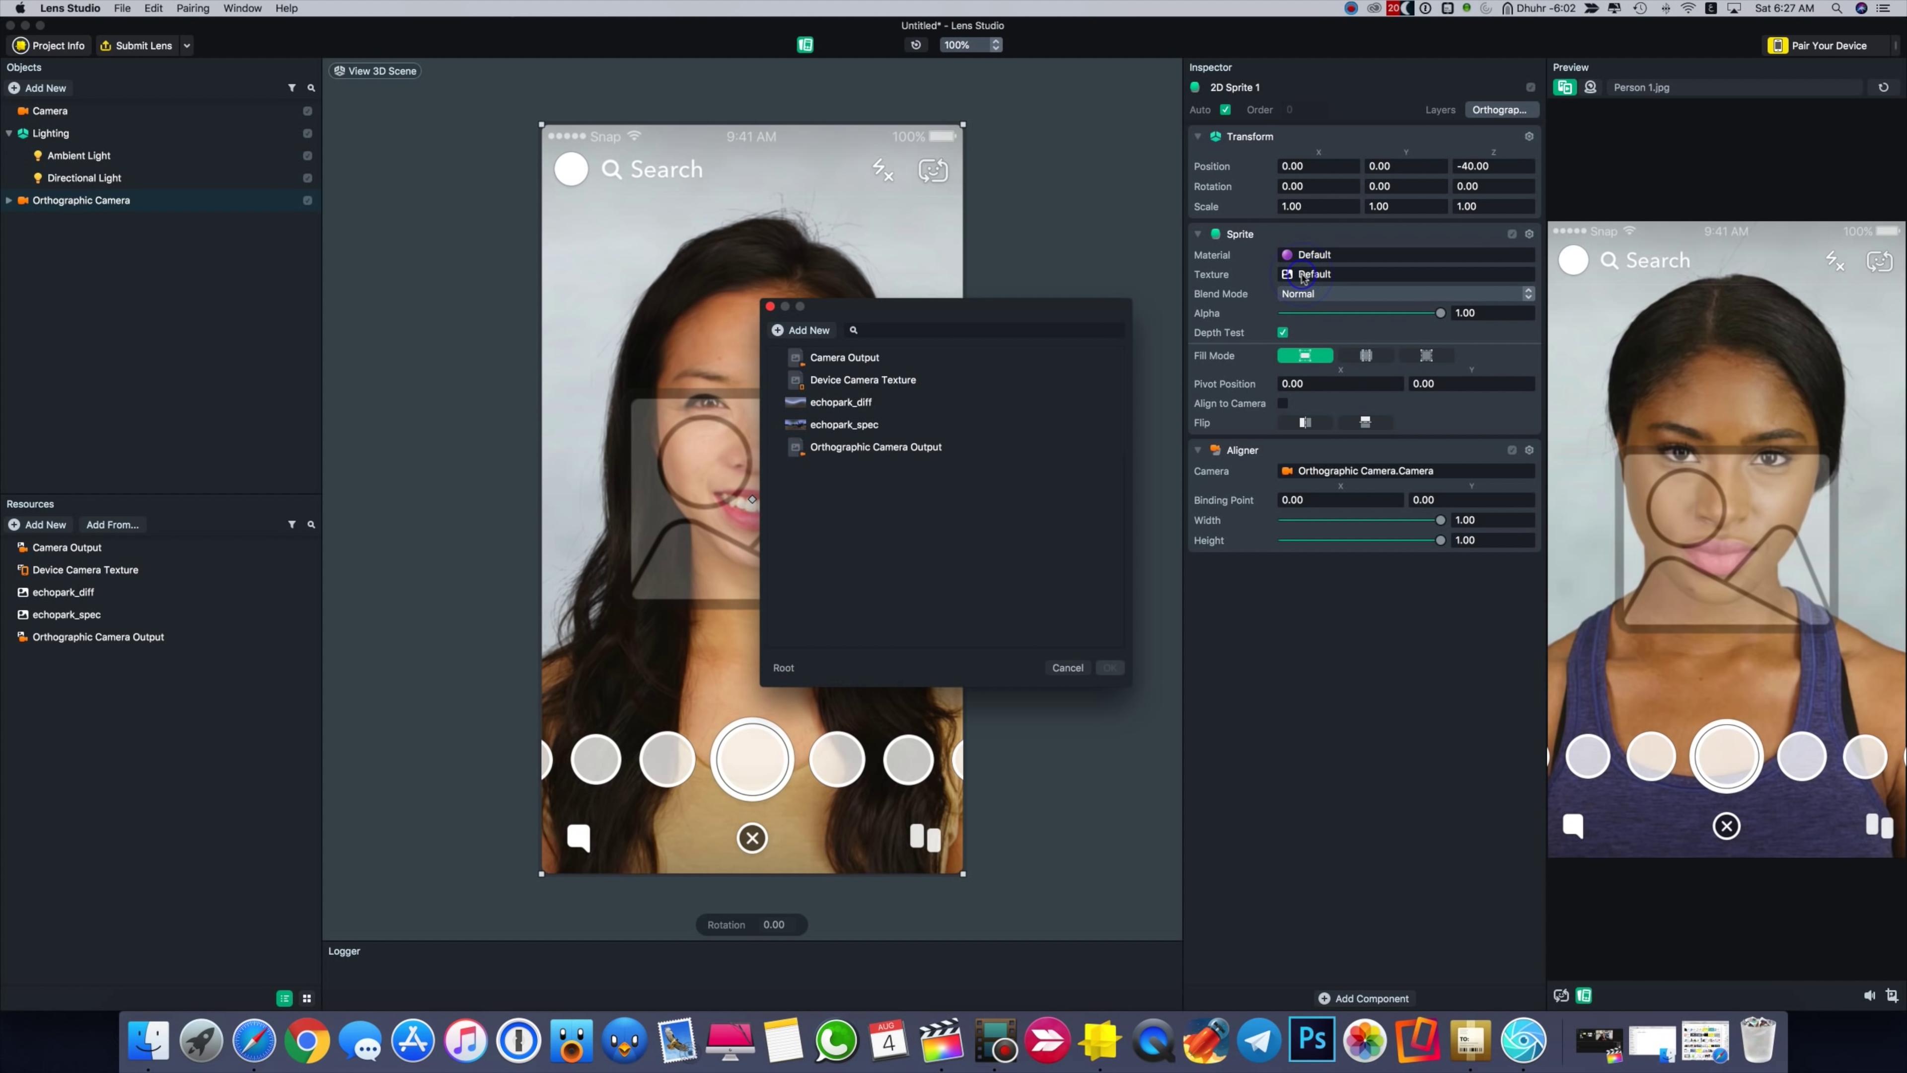
{"action": "left_click", "coordinate": [814, 334]}
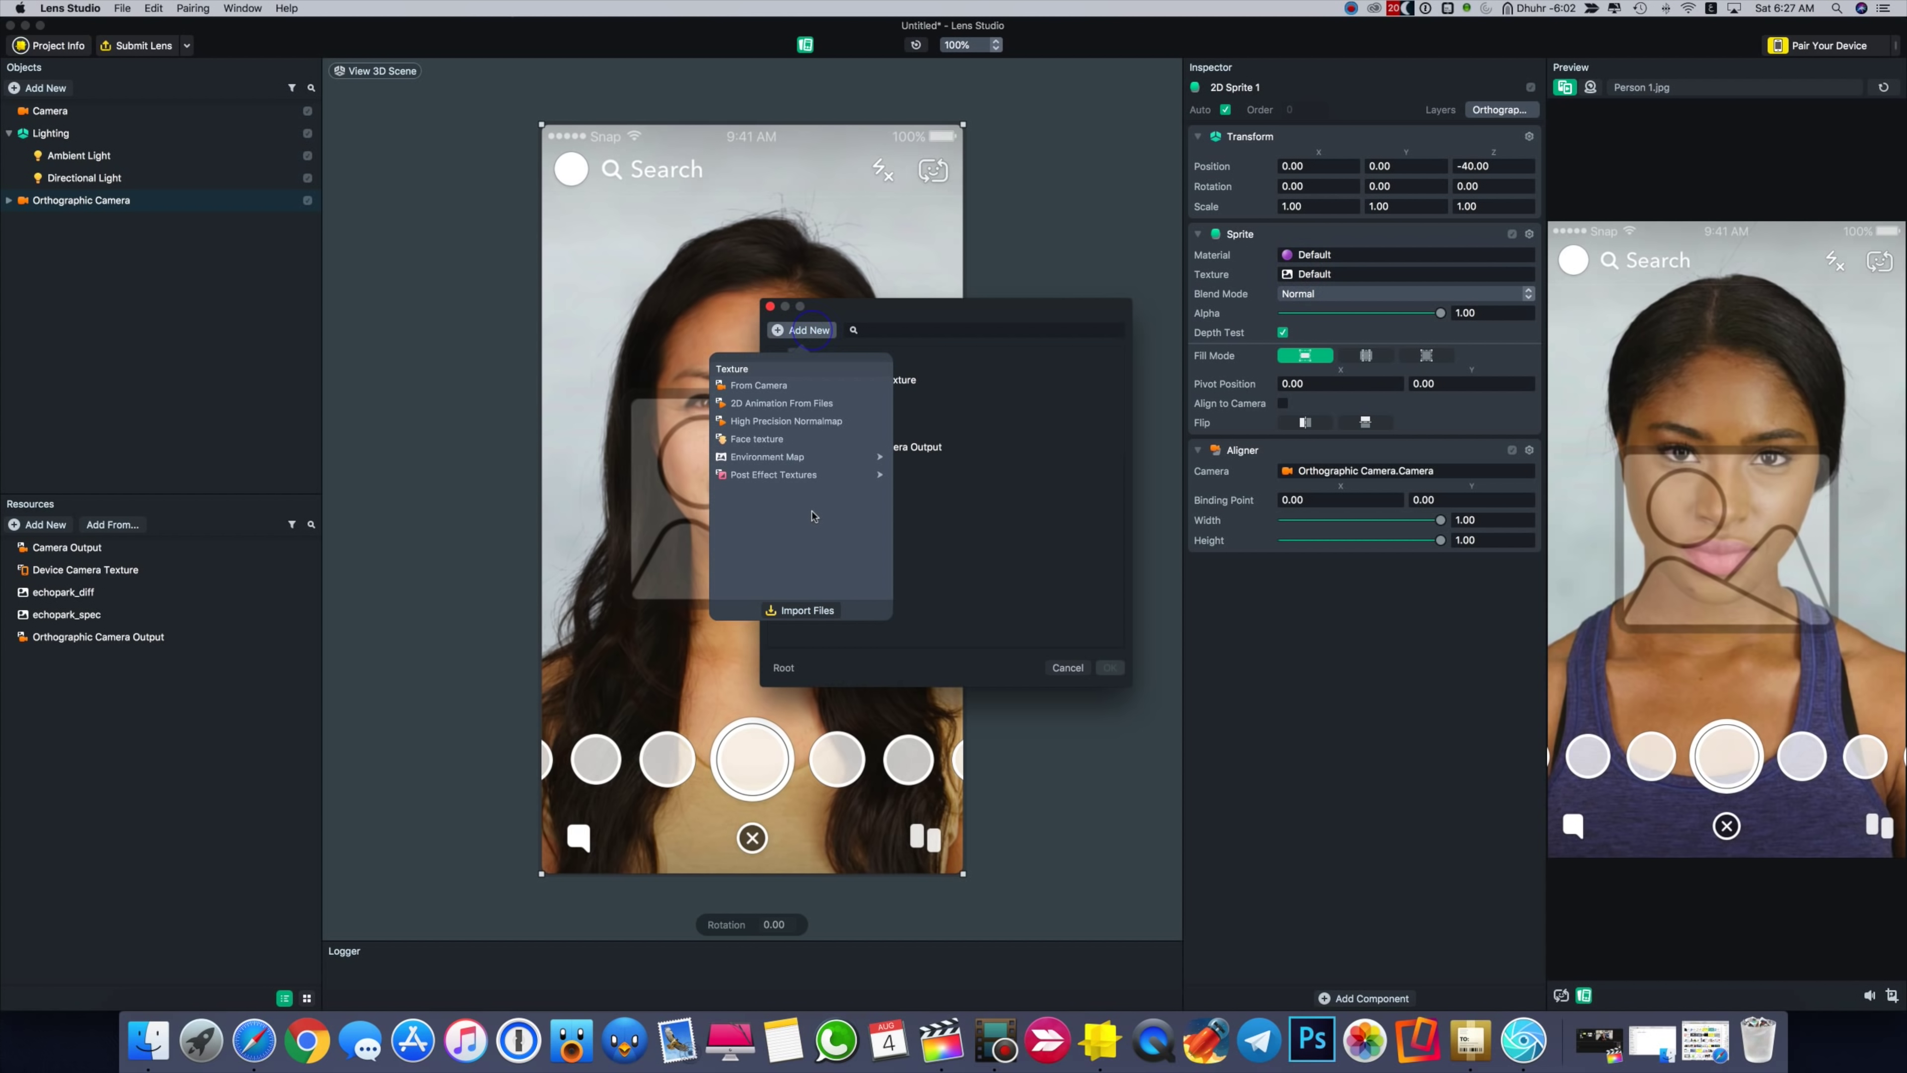
{"action": "left_click", "coordinate": [794, 610]}
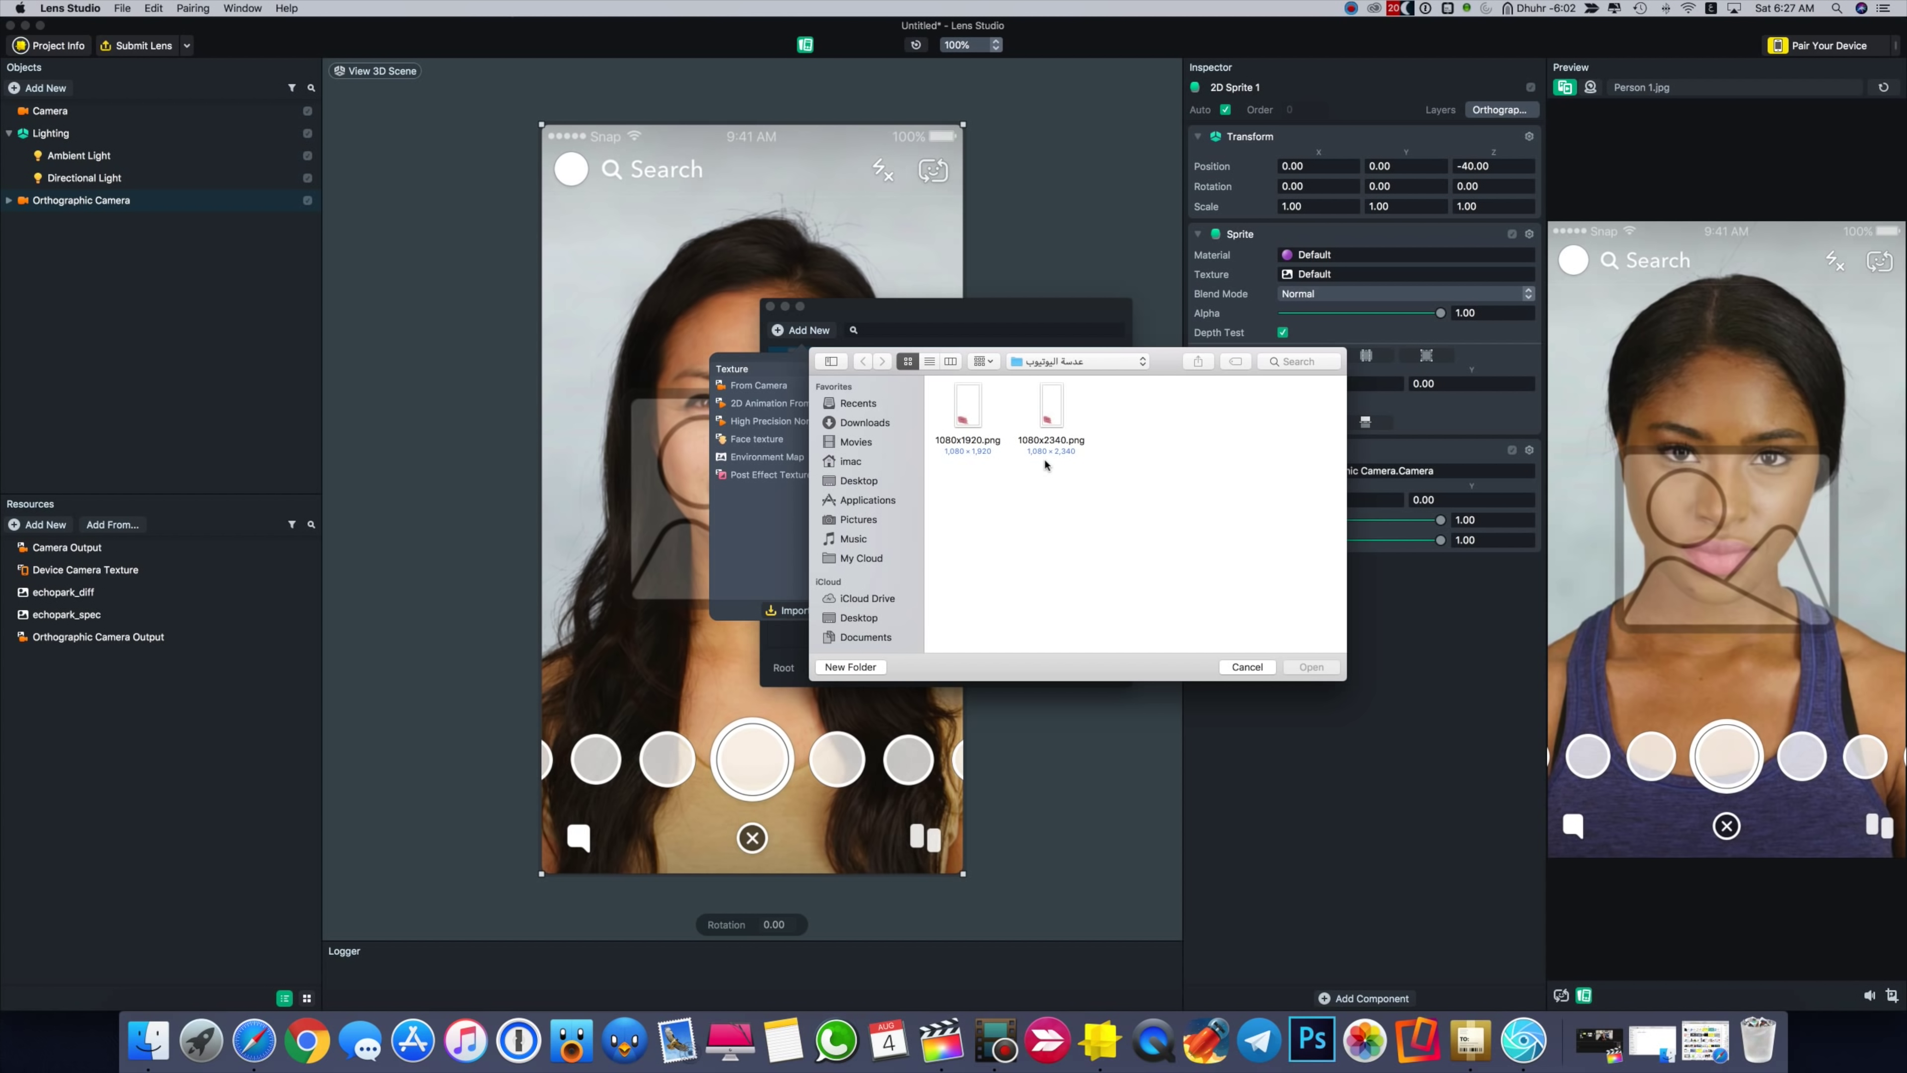
{"action": "left_click", "coordinate": [1057, 445]}
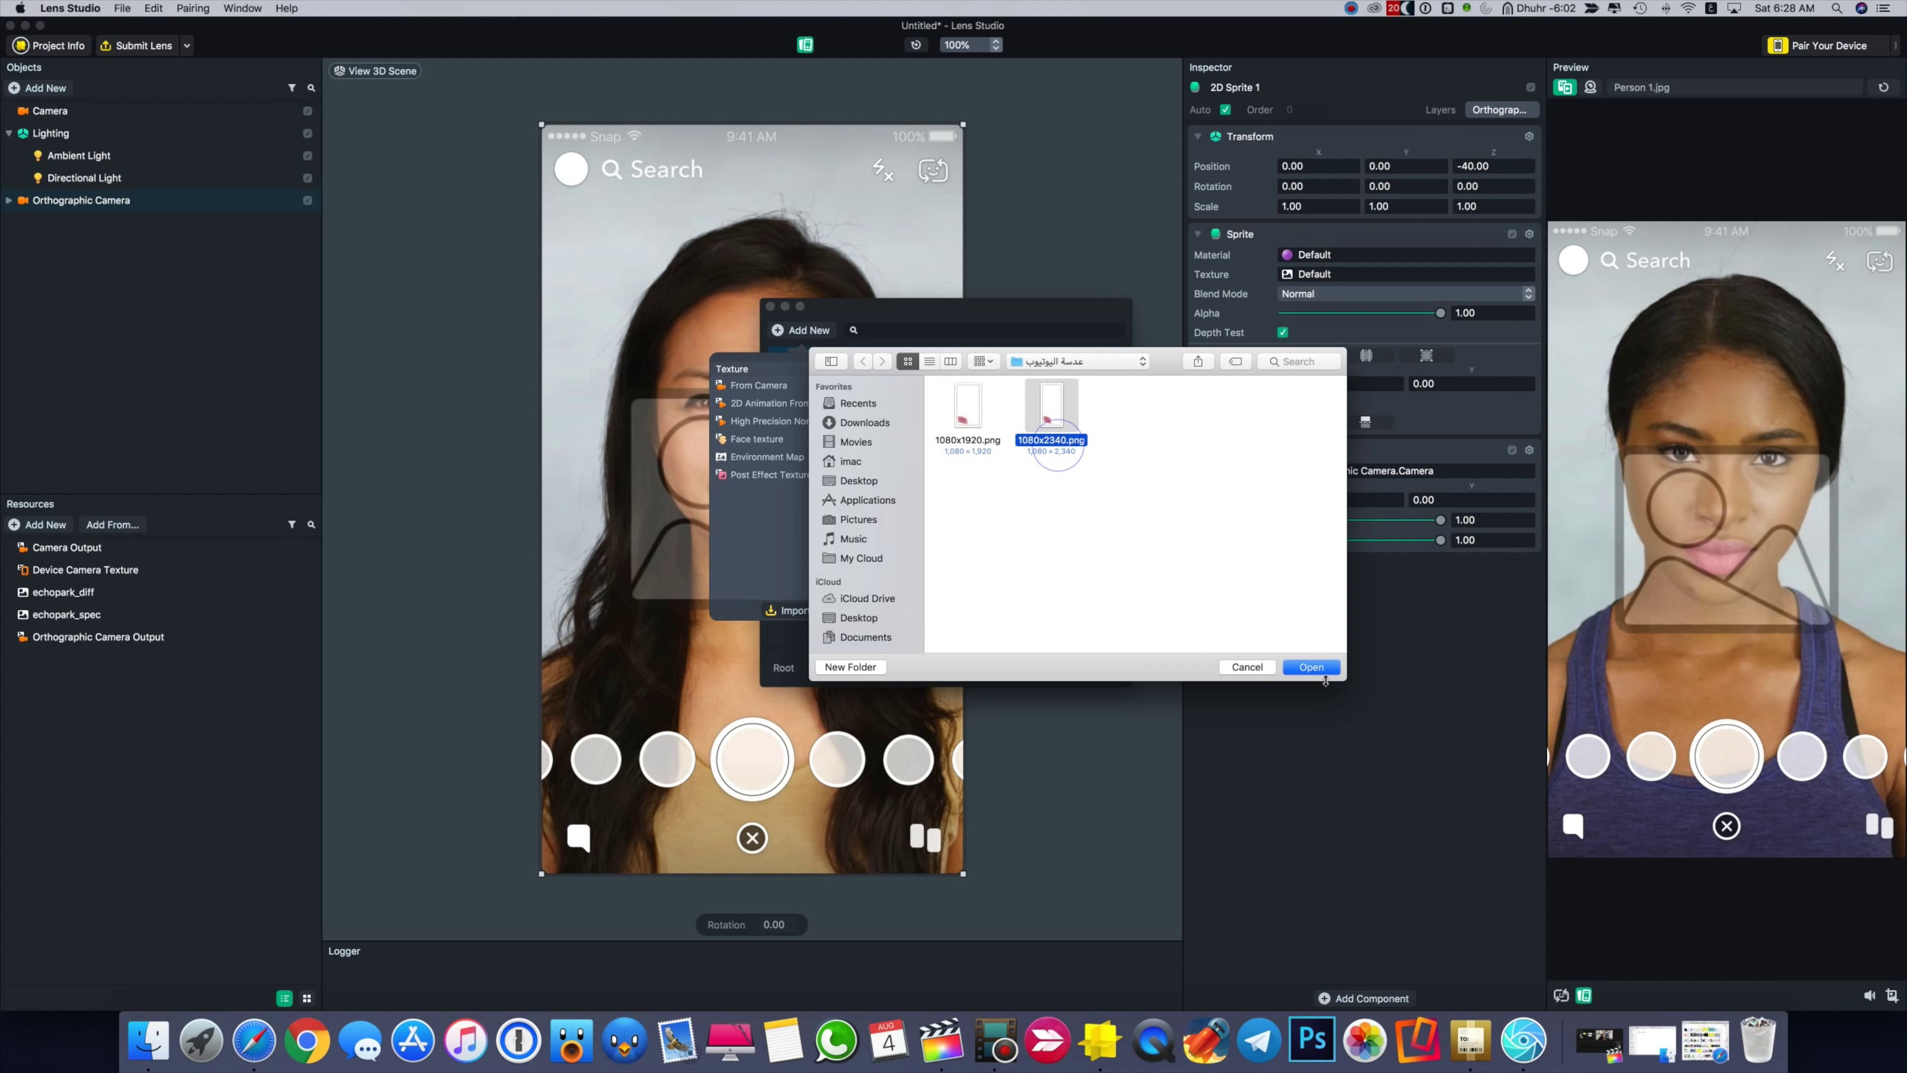
{"action": "left_click", "coordinate": [1315, 667]}
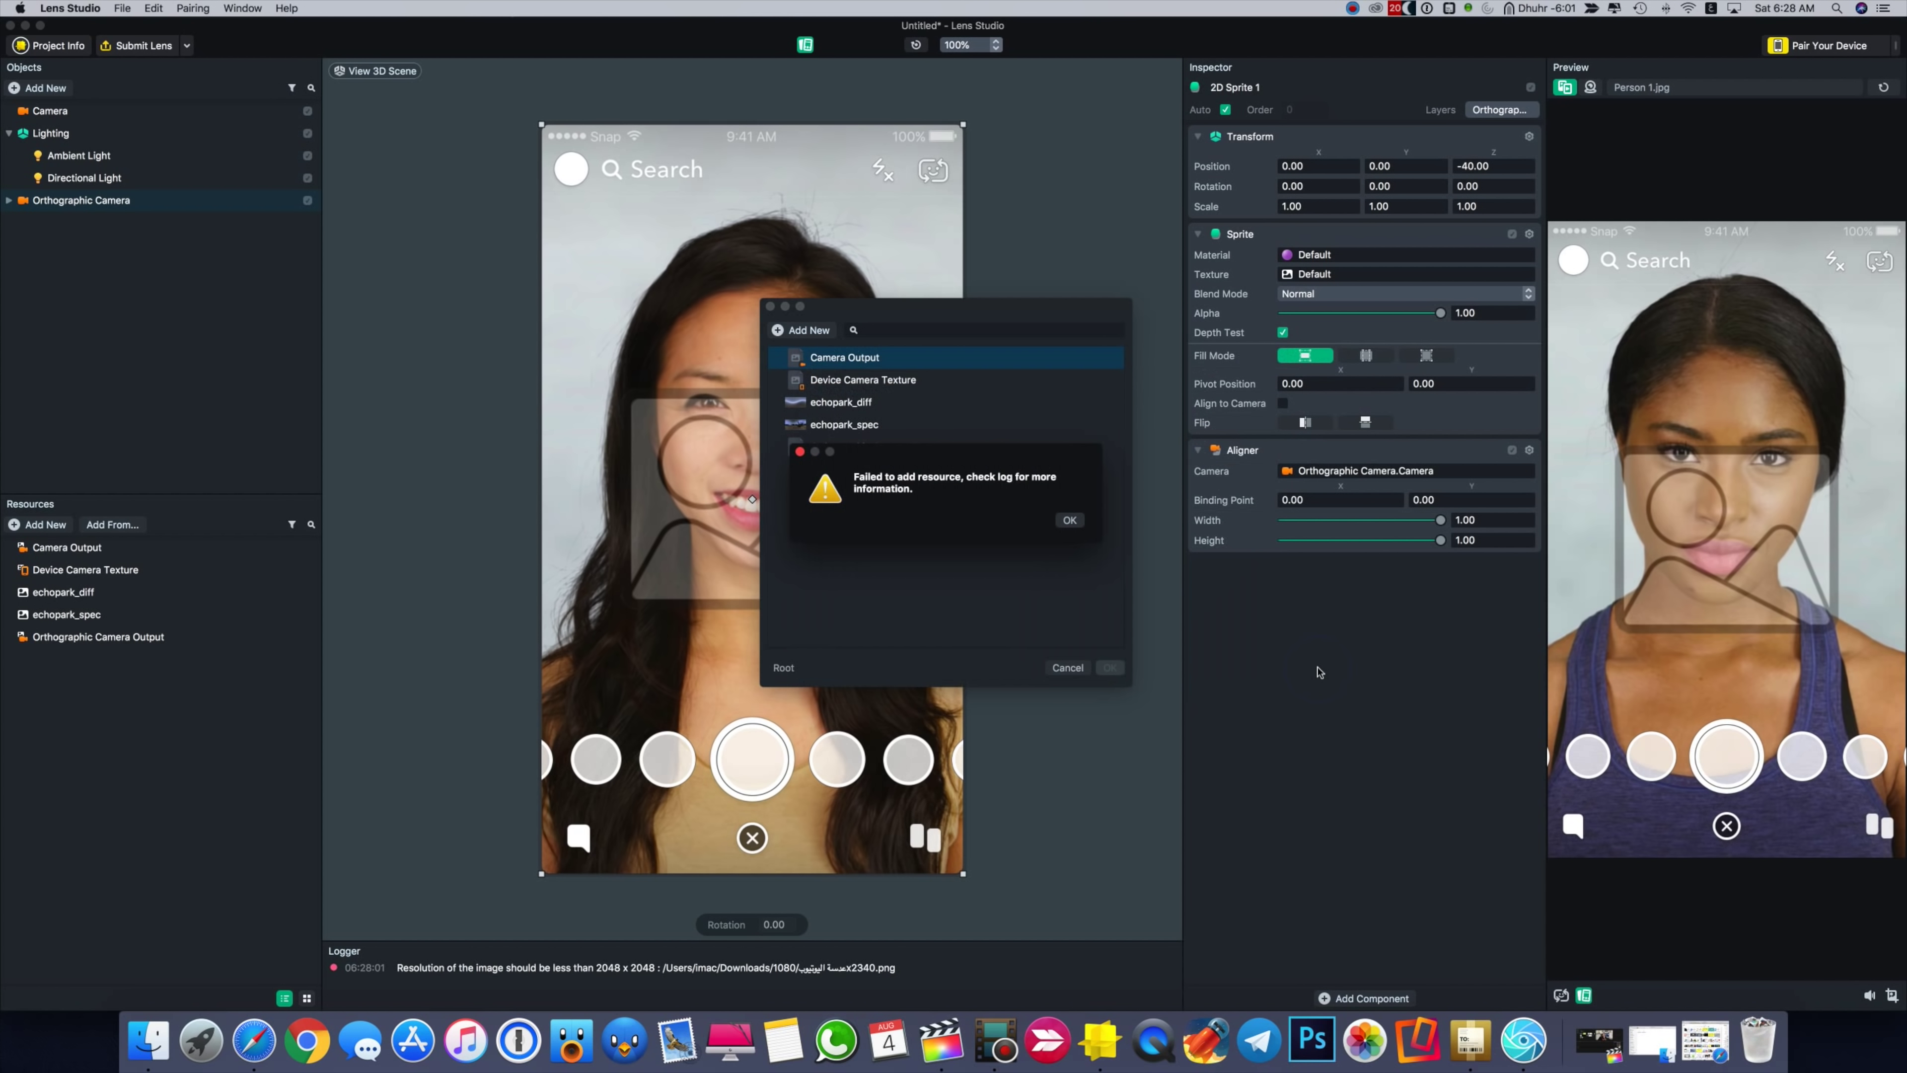
{"action": "left_click", "coordinate": [1070, 522]}
Import 1080x1920.png and apply it as the 2D sprite's texture.
{"action": "left_click", "coordinate": [787, 331]}
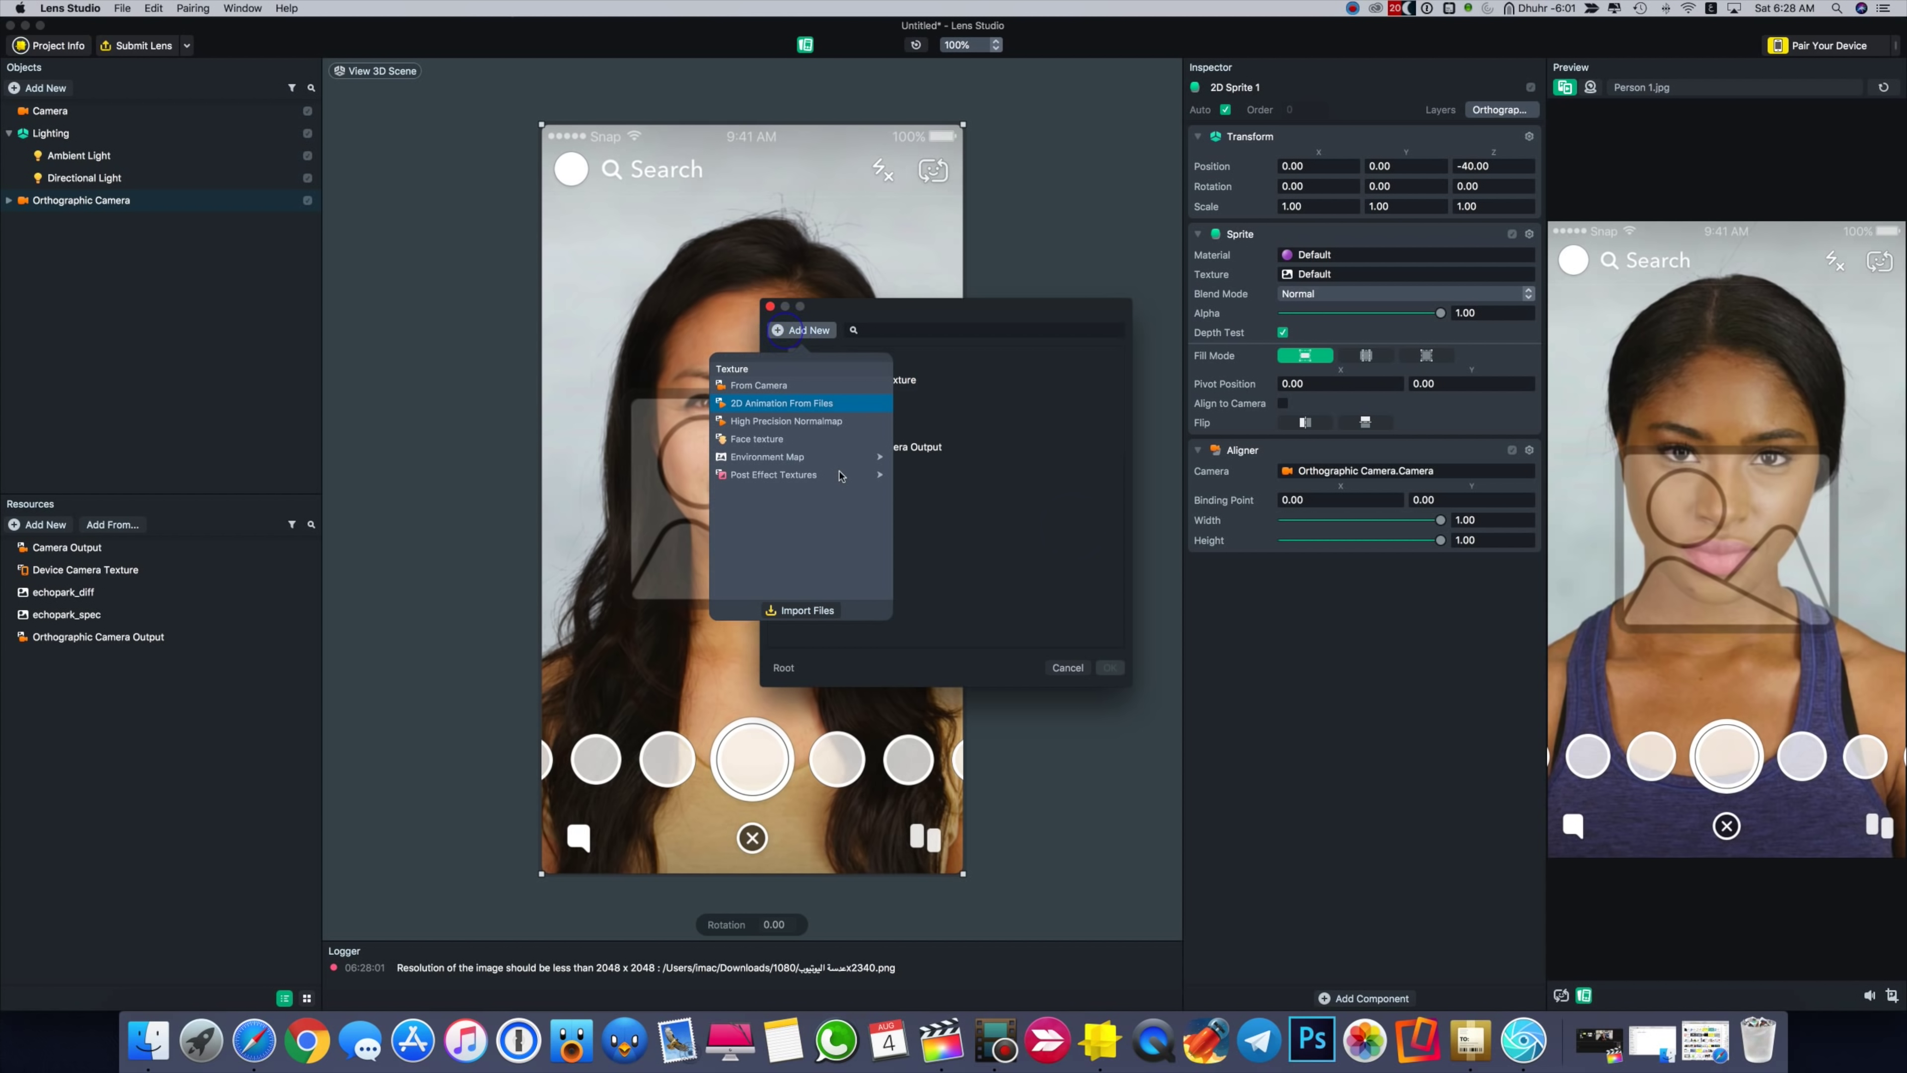
{"action": "left_click", "coordinate": [803, 611]}
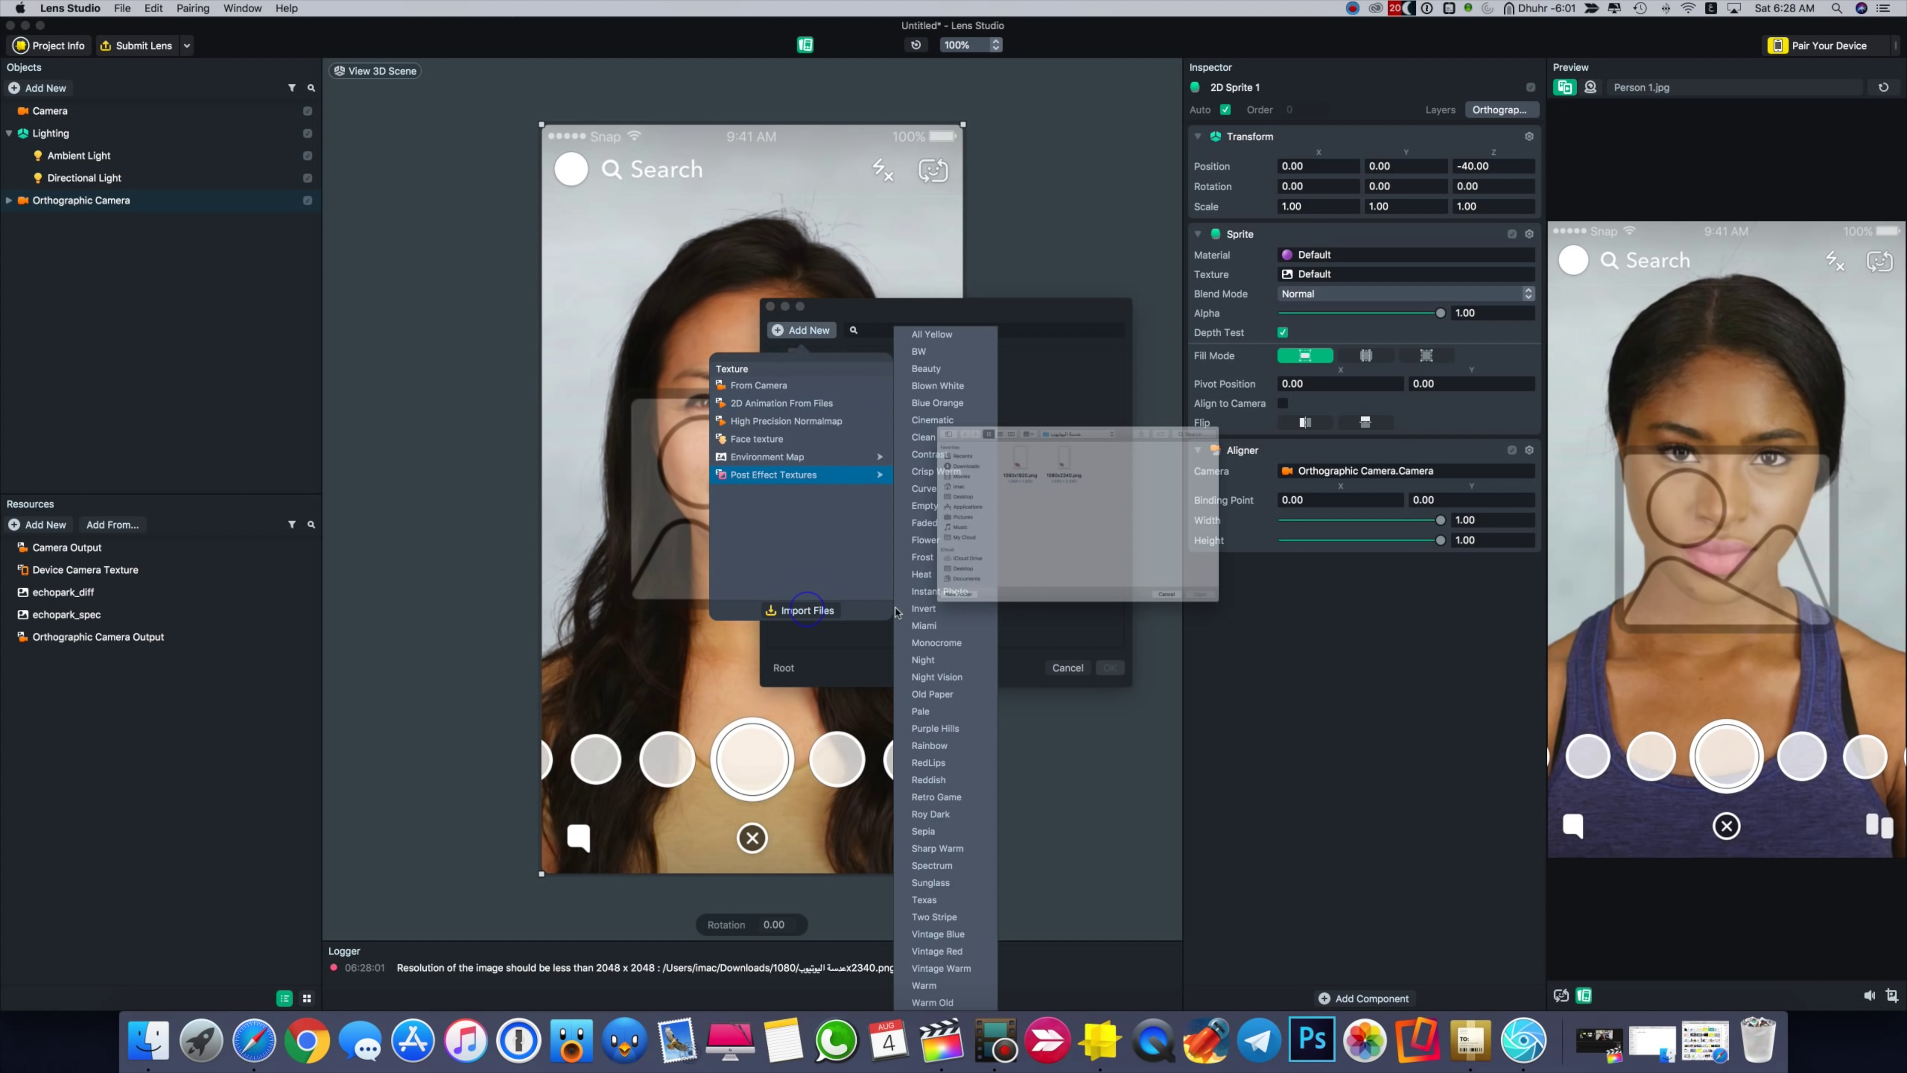
{"action": "left_click", "coordinate": [968, 409]}
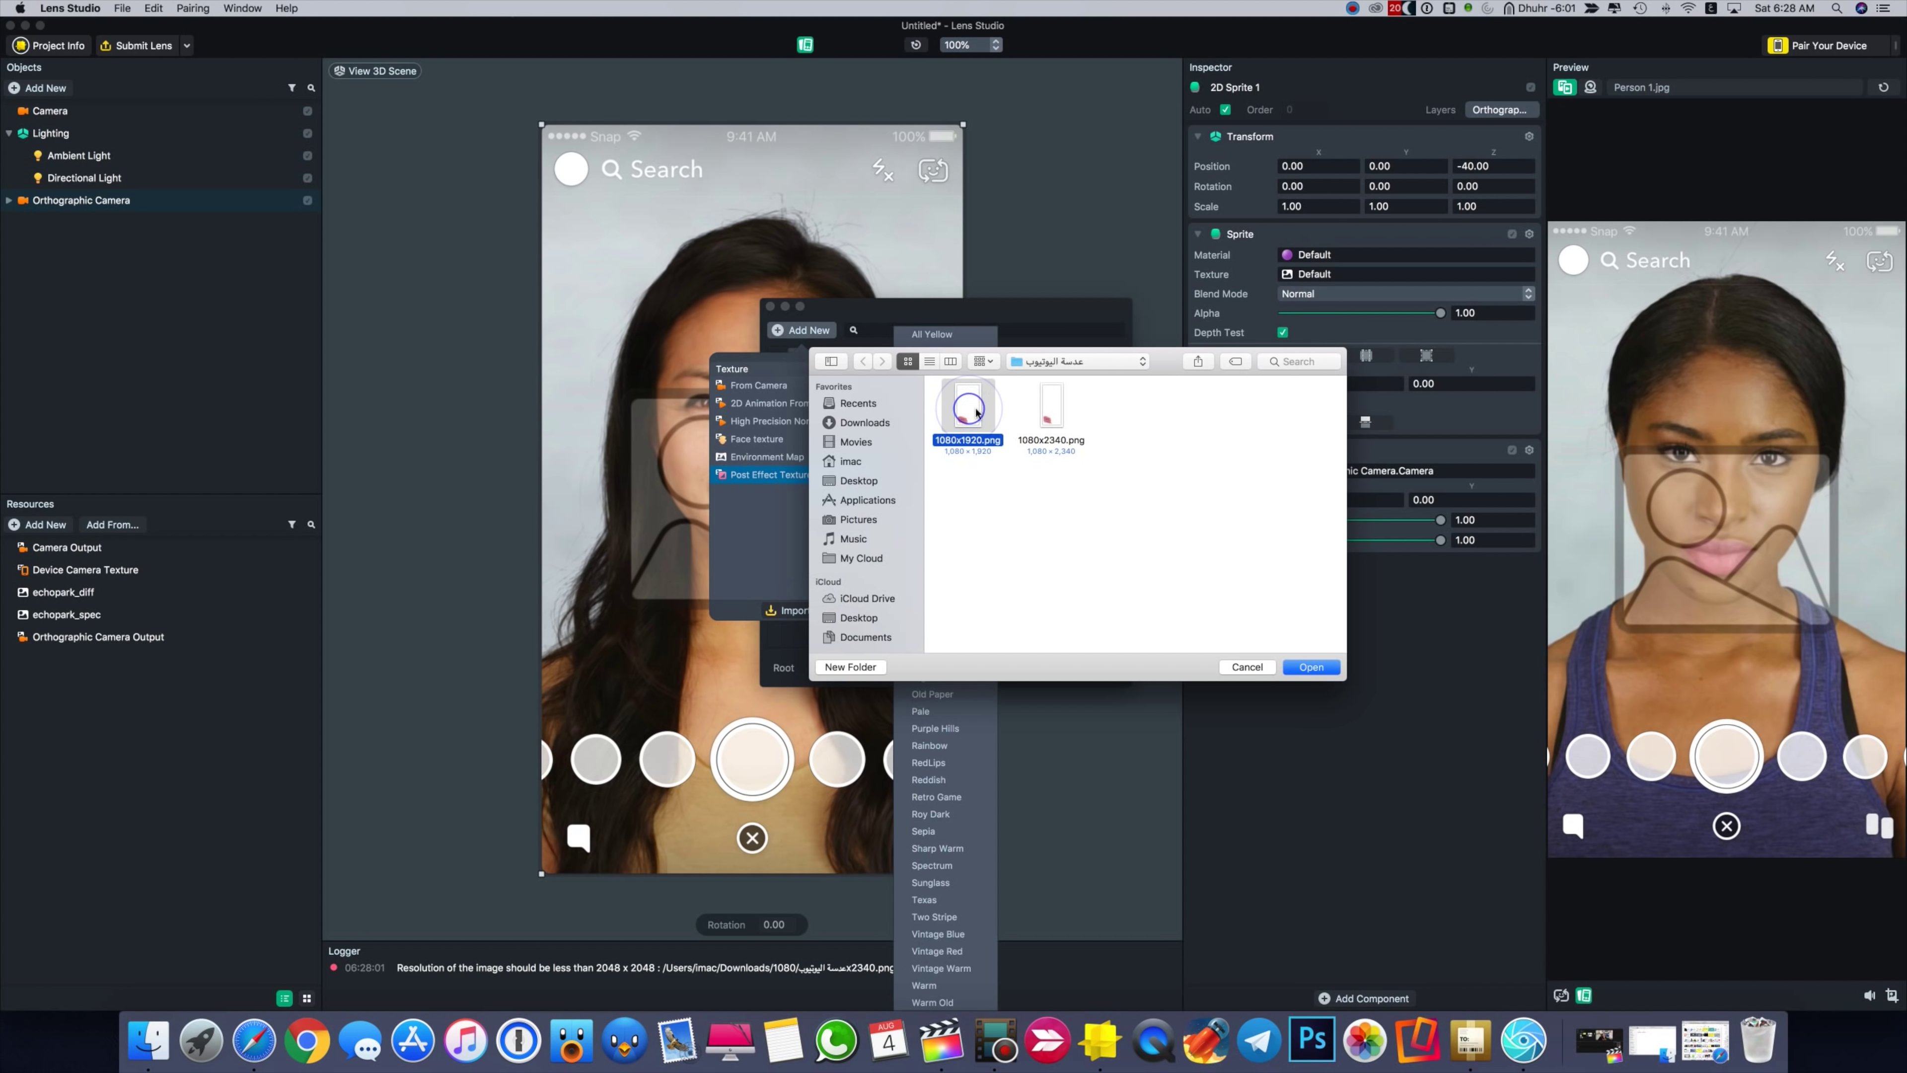
{"action": "left_click", "coordinate": [1323, 669]}
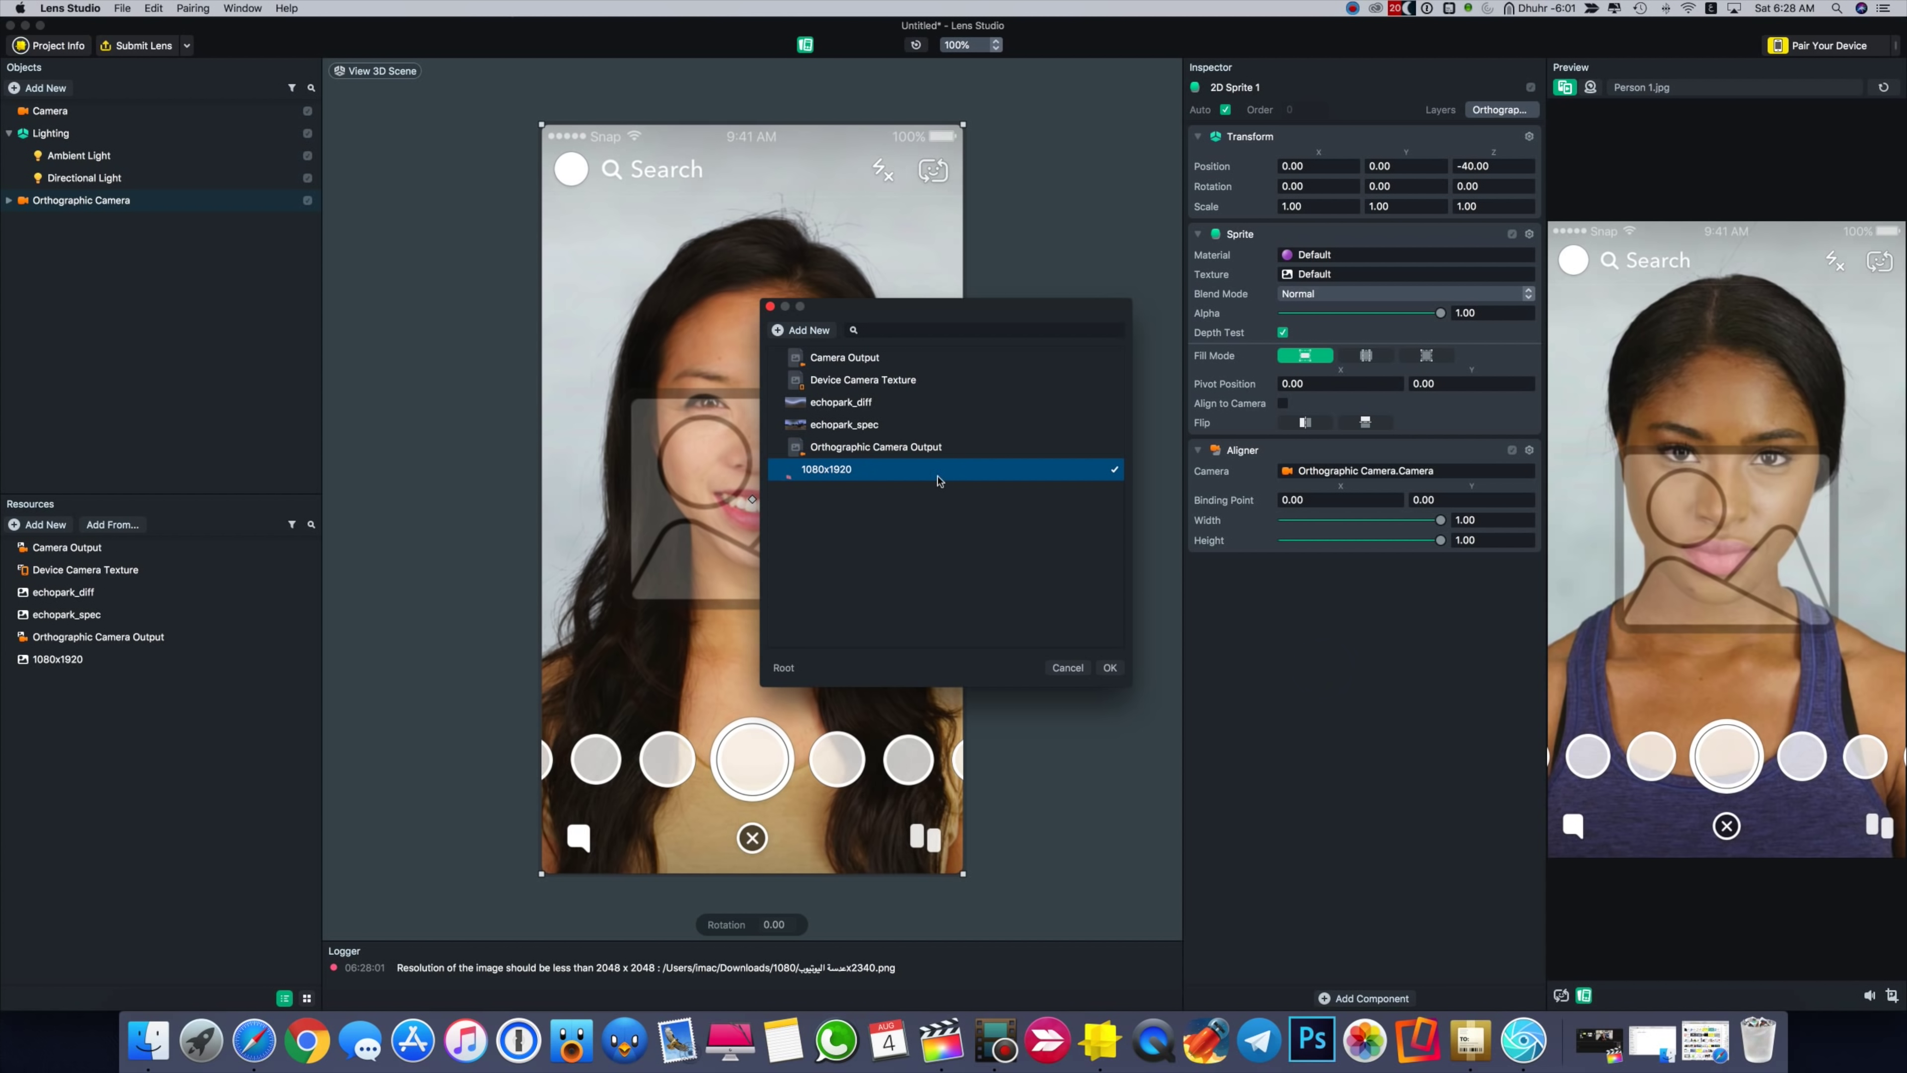
{"action": "left_click", "coordinate": [1108, 668]}
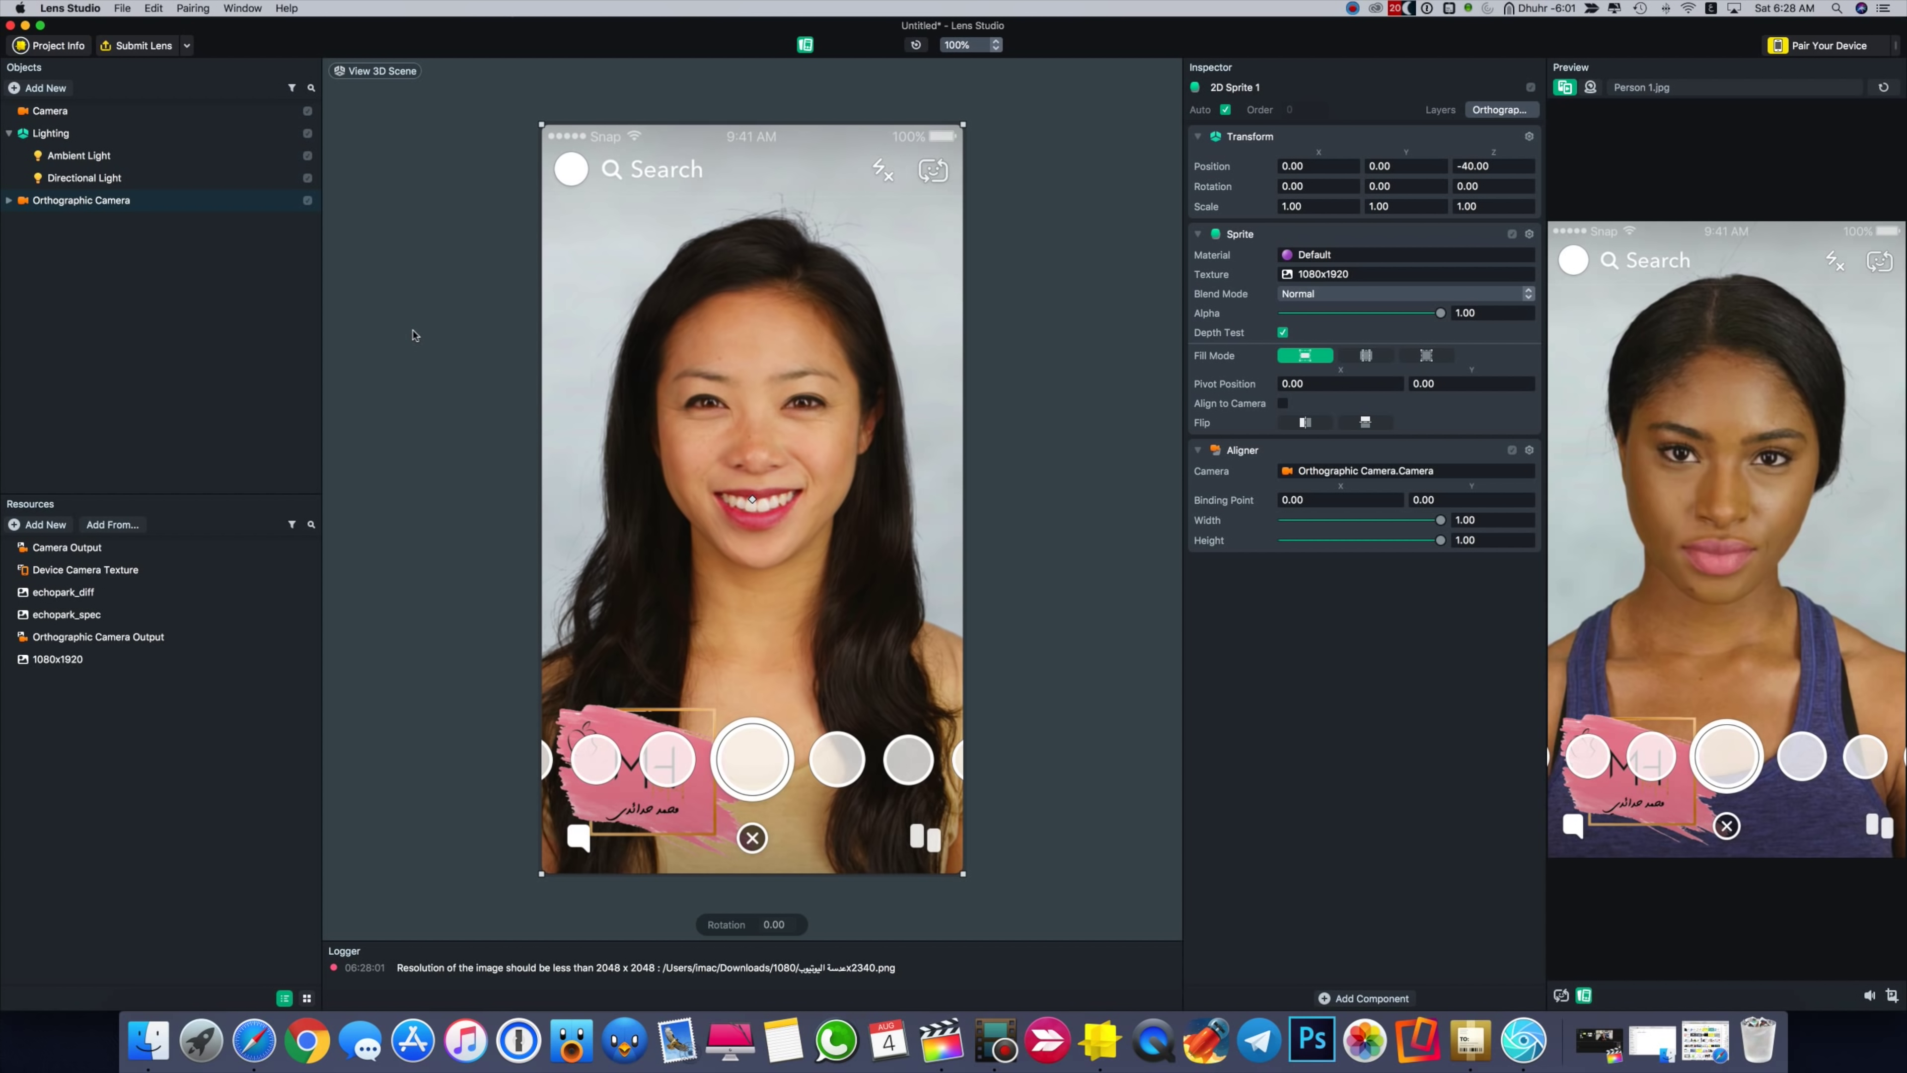
Check the lens's project info for submission without submitting, and minimize the project window.
{"action": "left_click", "coordinate": [124, 47]}
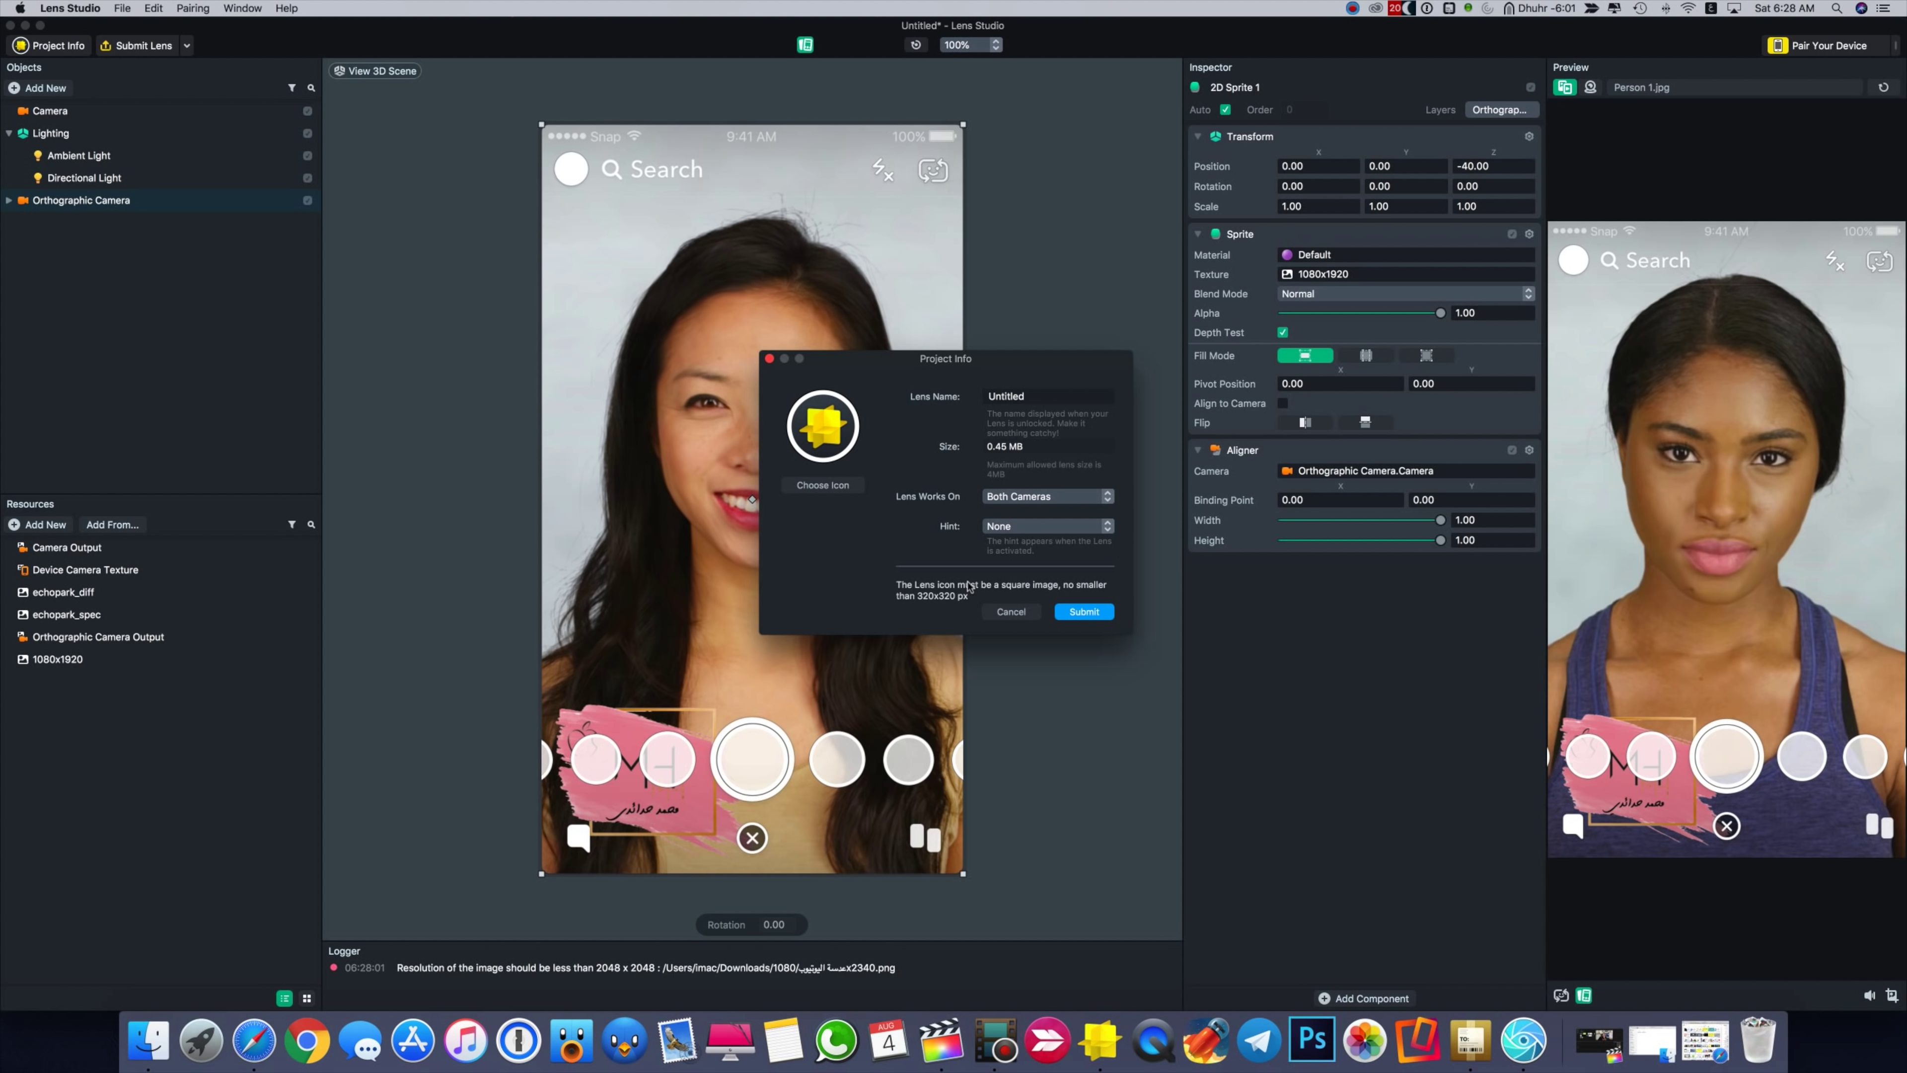
{"action": "left_click", "coordinate": [1011, 611]}
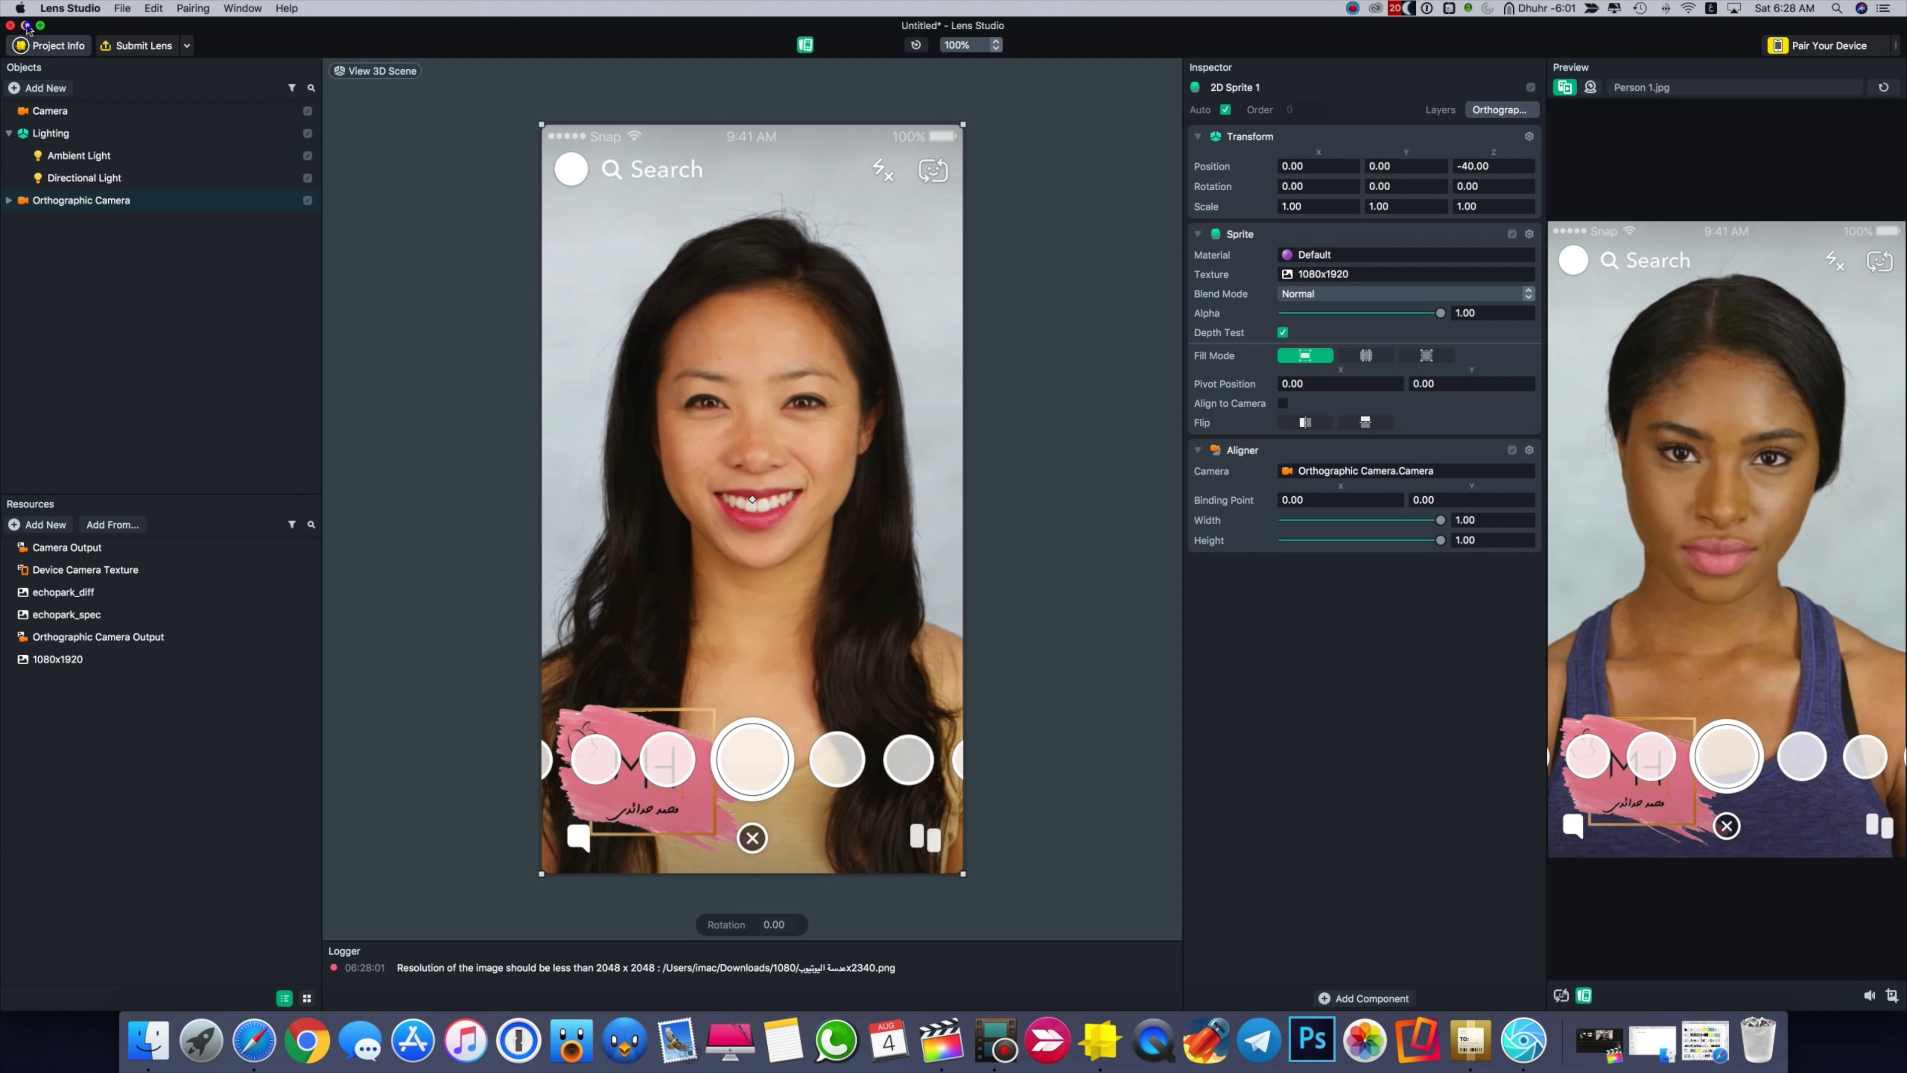
{"action": "left_click", "coordinate": [25, 25]}
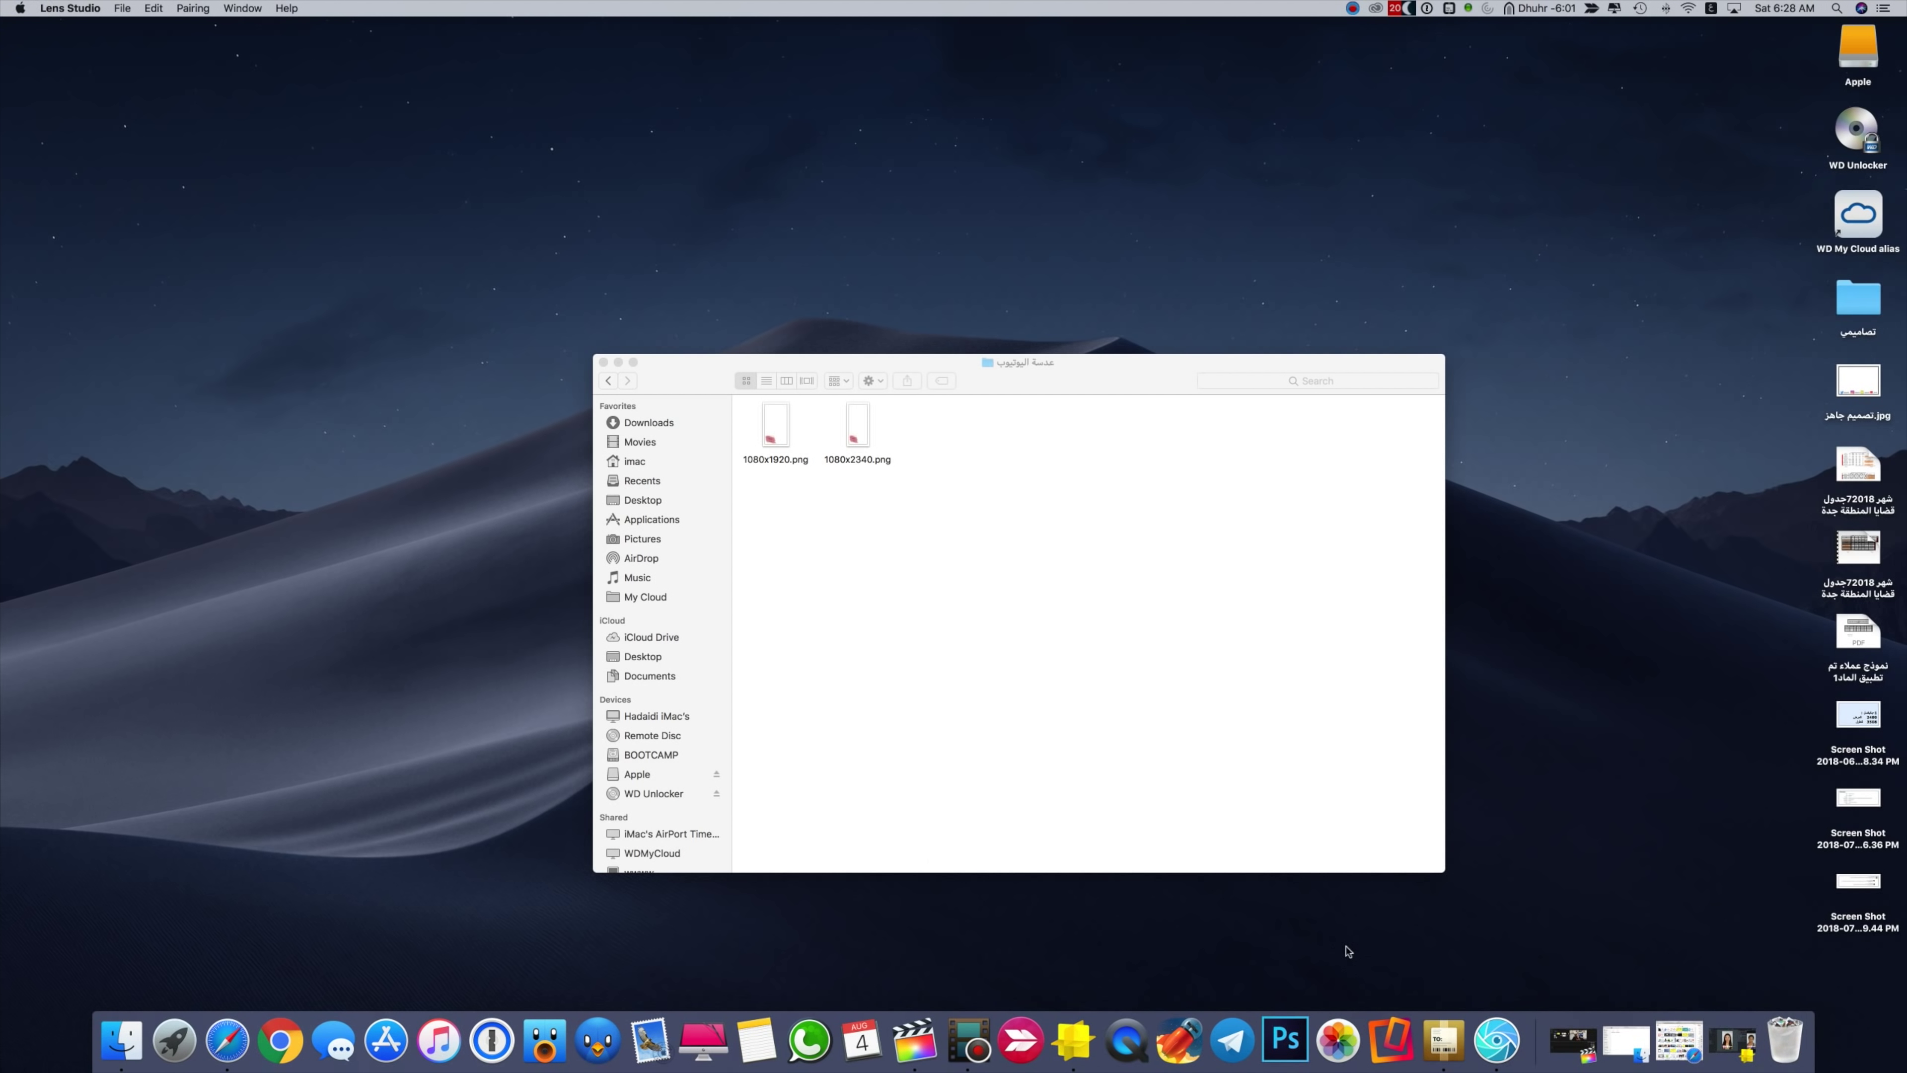
Switch to Photoshop and set up a new document 1080 pixels wide and 1920 pixels high.
{"action": "left_click", "coordinate": [1304, 1039]}
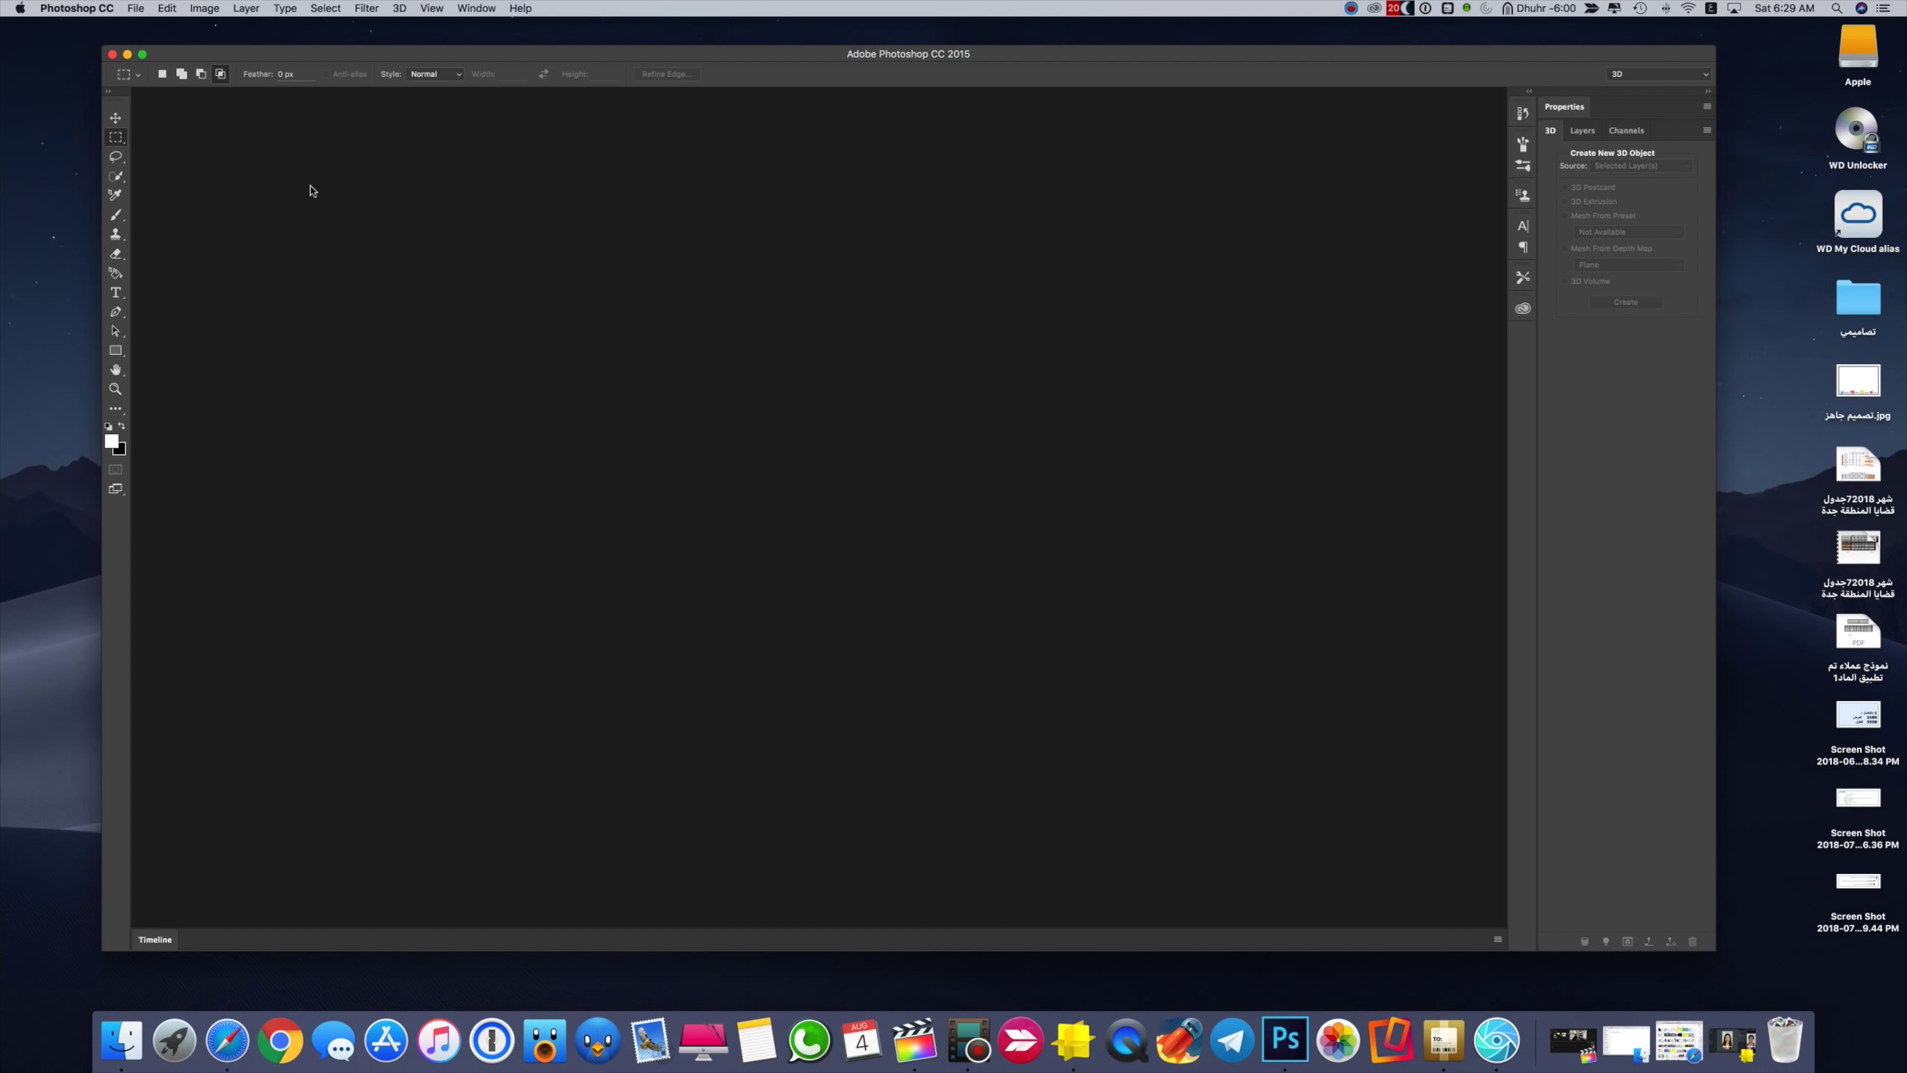
{"action": "left_click", "coordinate": [135, 8]}
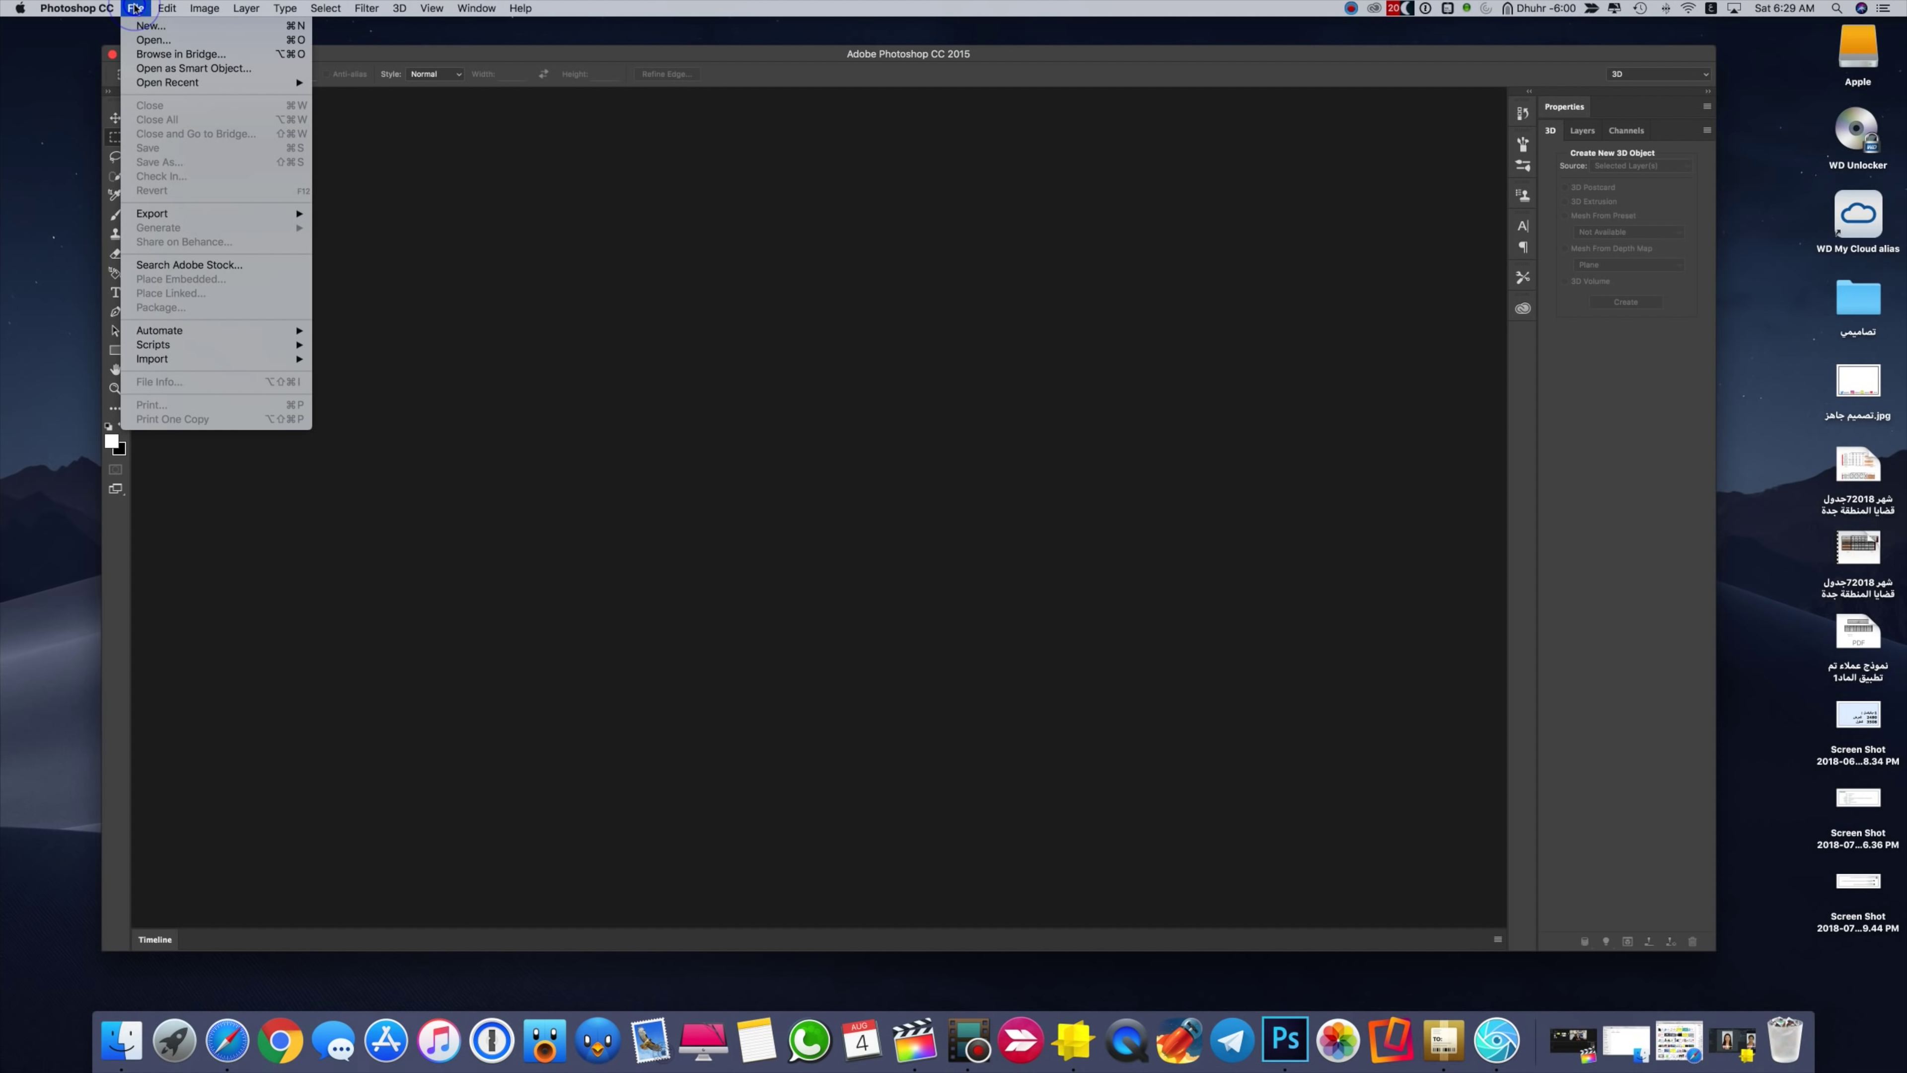
{"action": "left_click", "coordinate": [154, 26]}
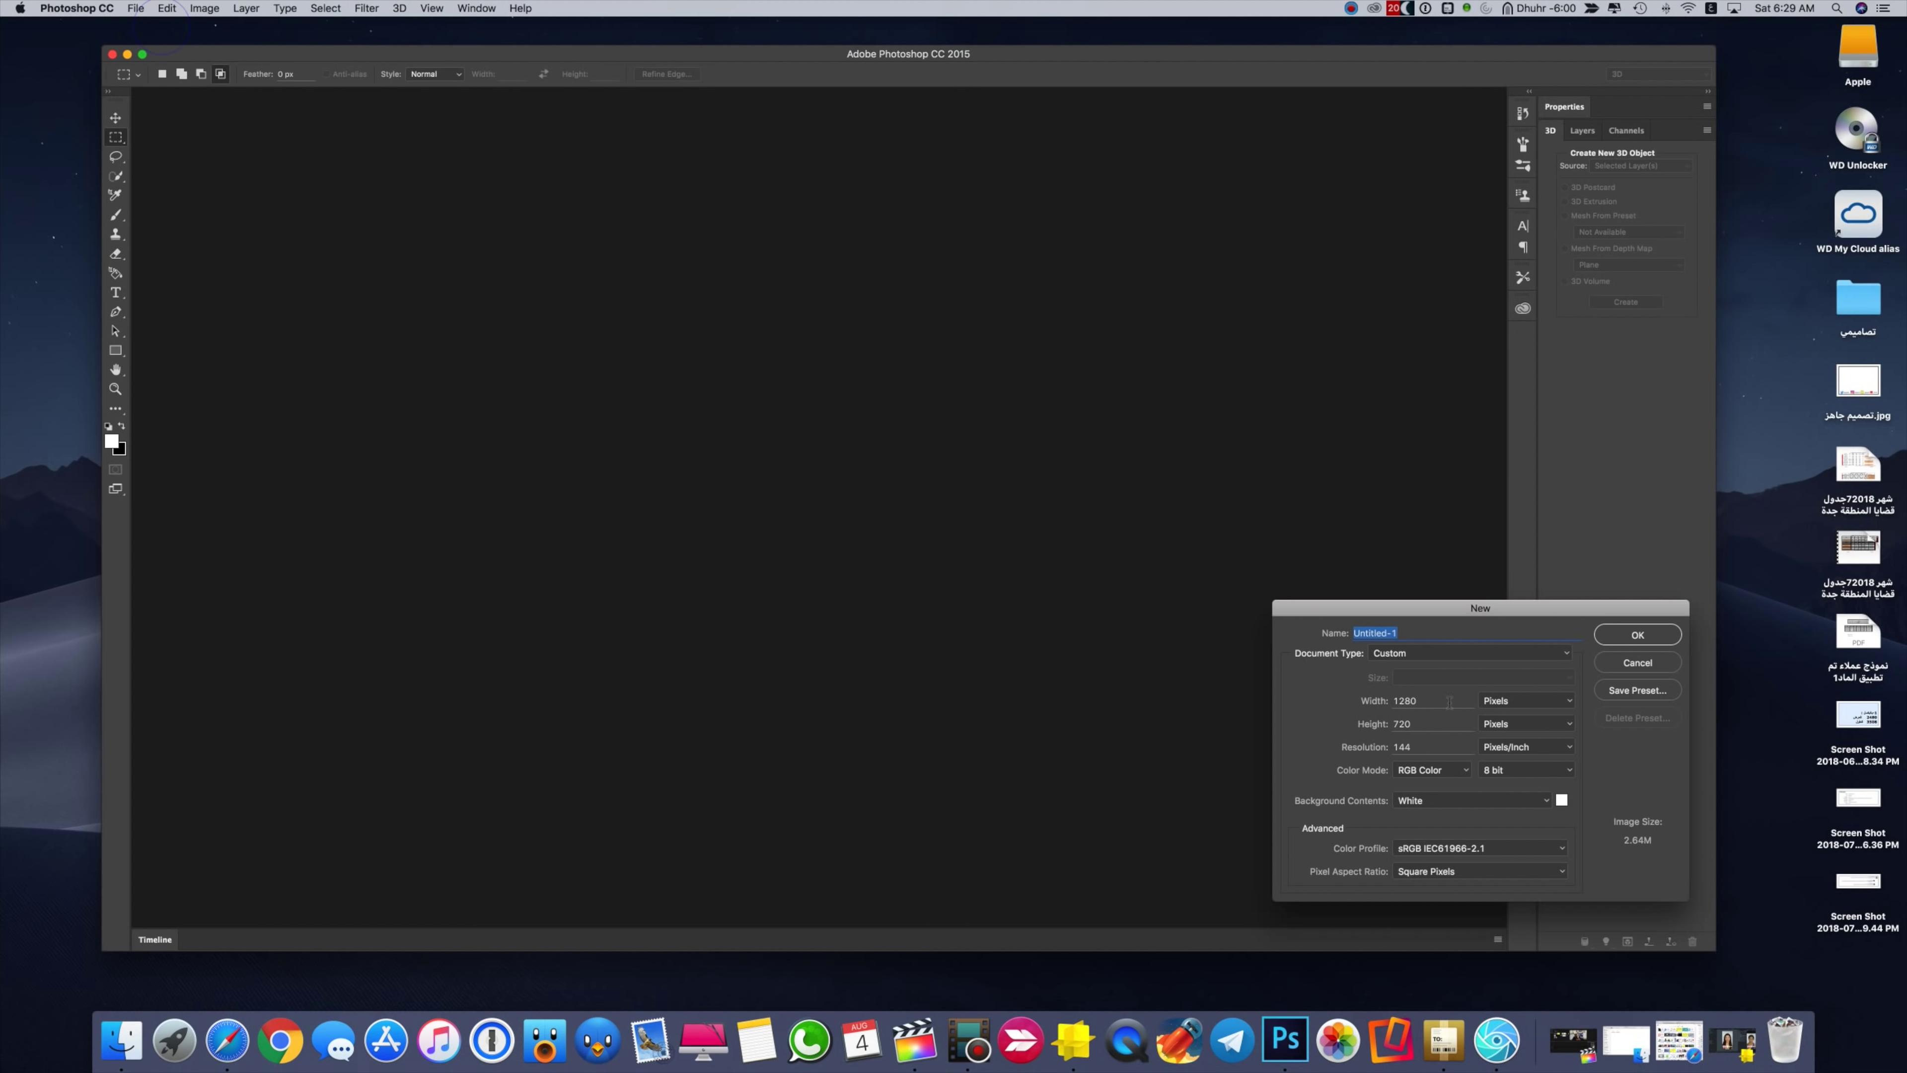
{"action": "left_click", "coordinate": [1434, 705]}
{"action": "type", "text": "1"}
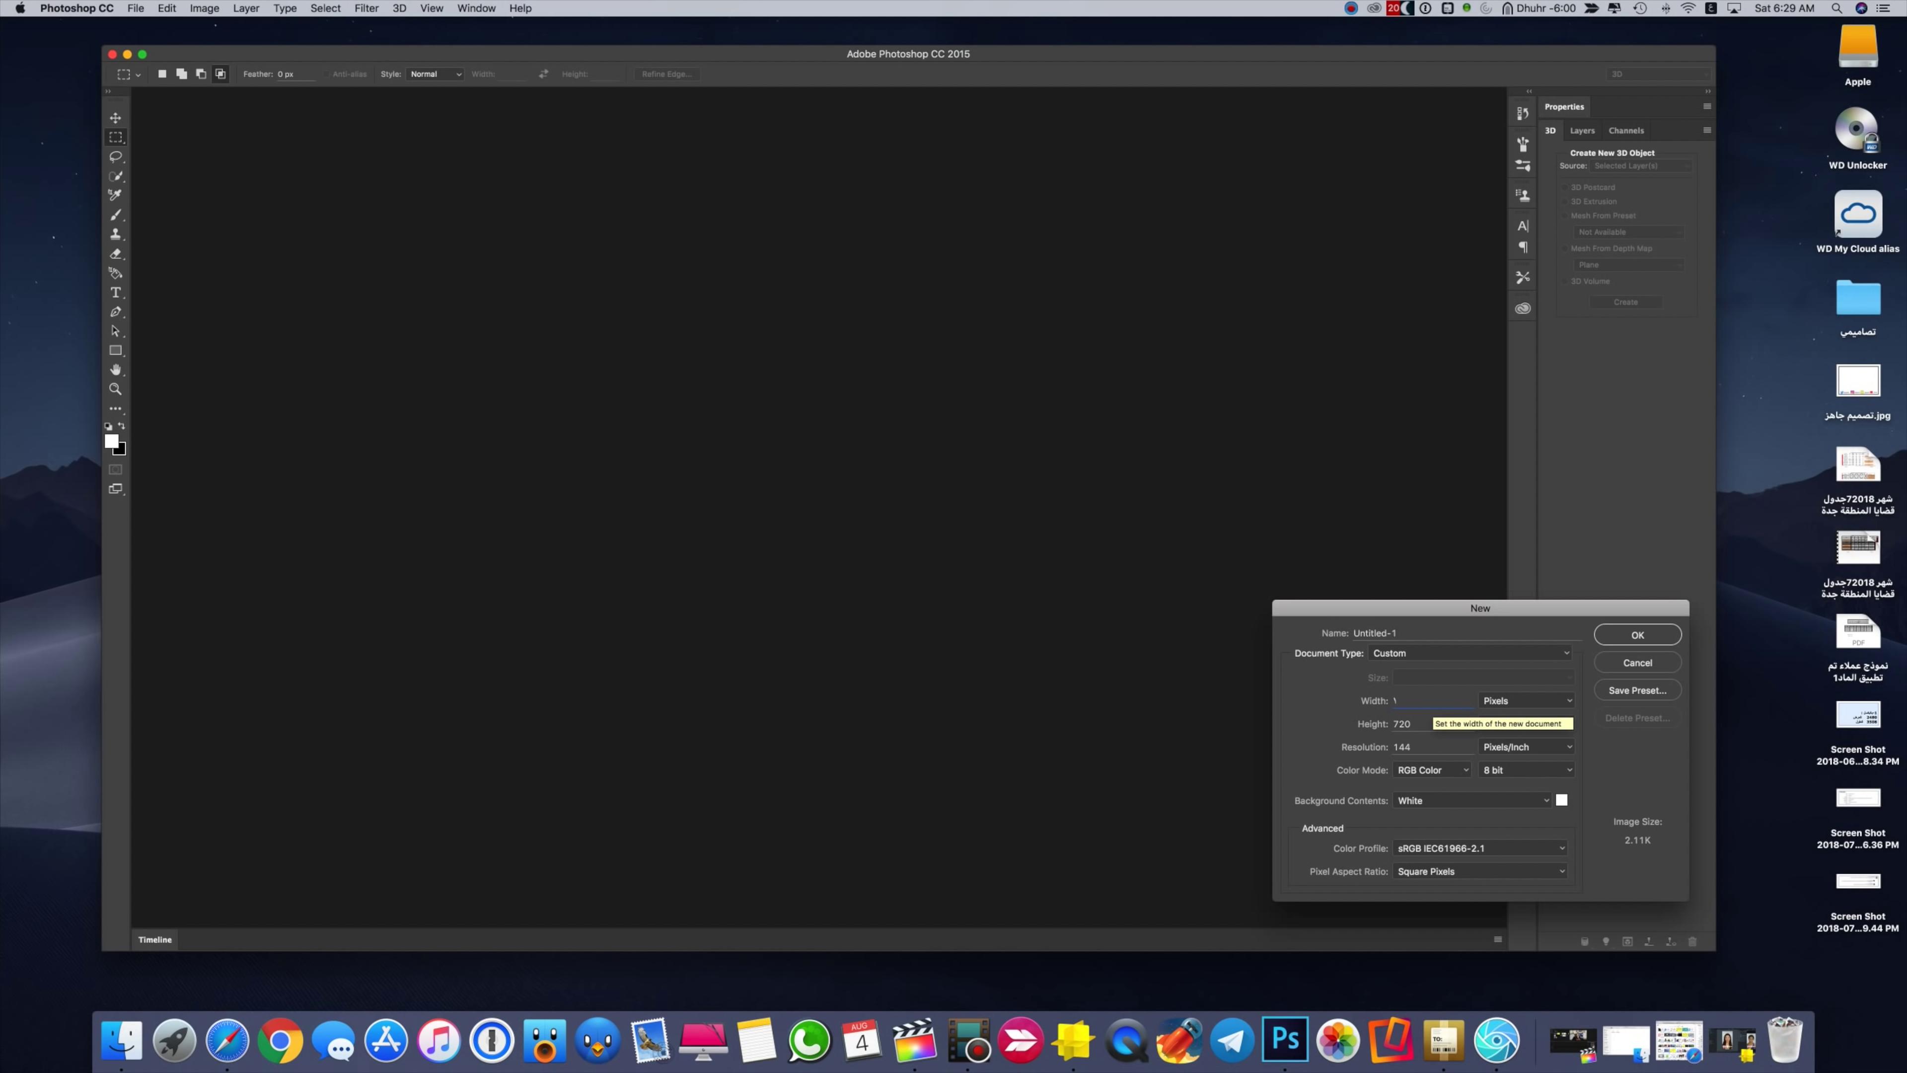
{"action": "key", "text": "BackSpace"}
{"action": "key", "text": "ctrl+space"}
{"action": "type", "text": "1080"}
{"action": "key", "text": "Tab"}
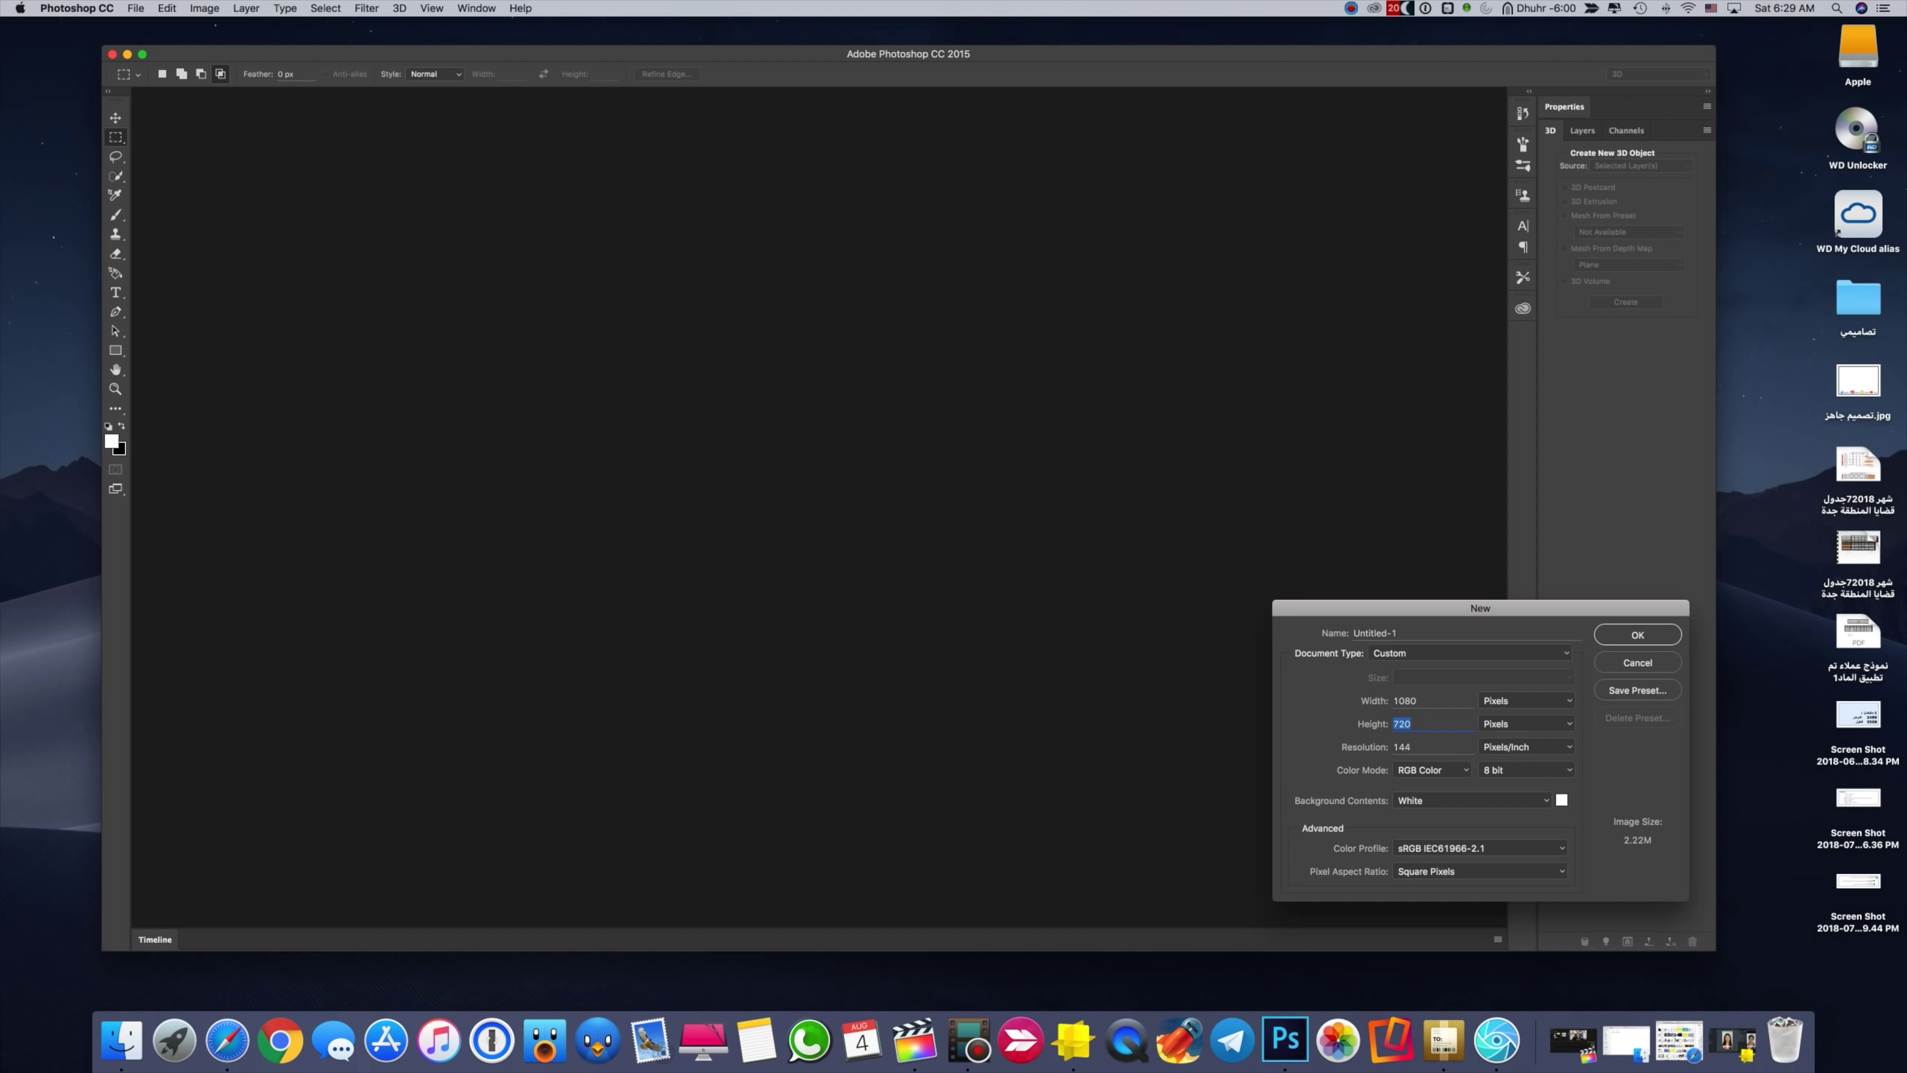
{"action": "type", "text": "1920"}
Set the new document's background contents to Transparent and create it.
{"action": "left_click", "coordinate": [1502, 800]}
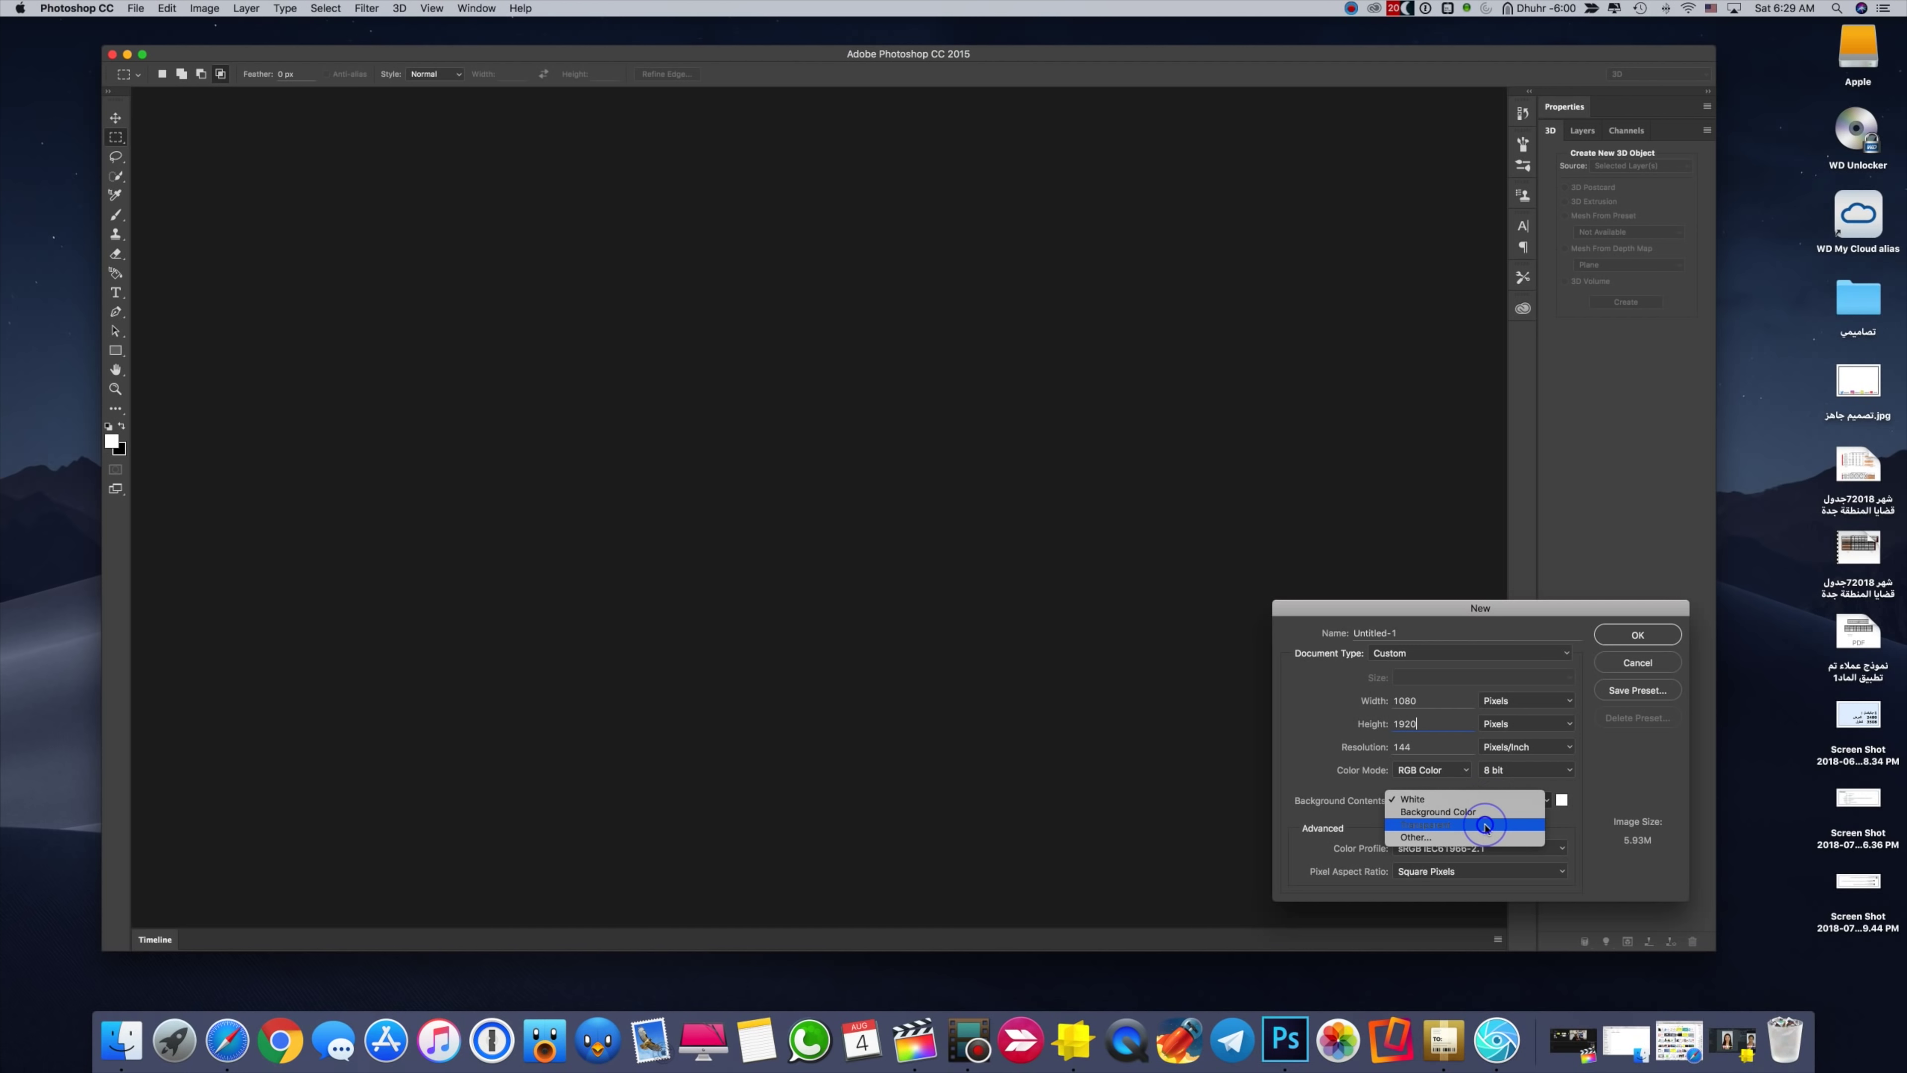
{"action": "left_click", "coordinate": [1485, 825]}
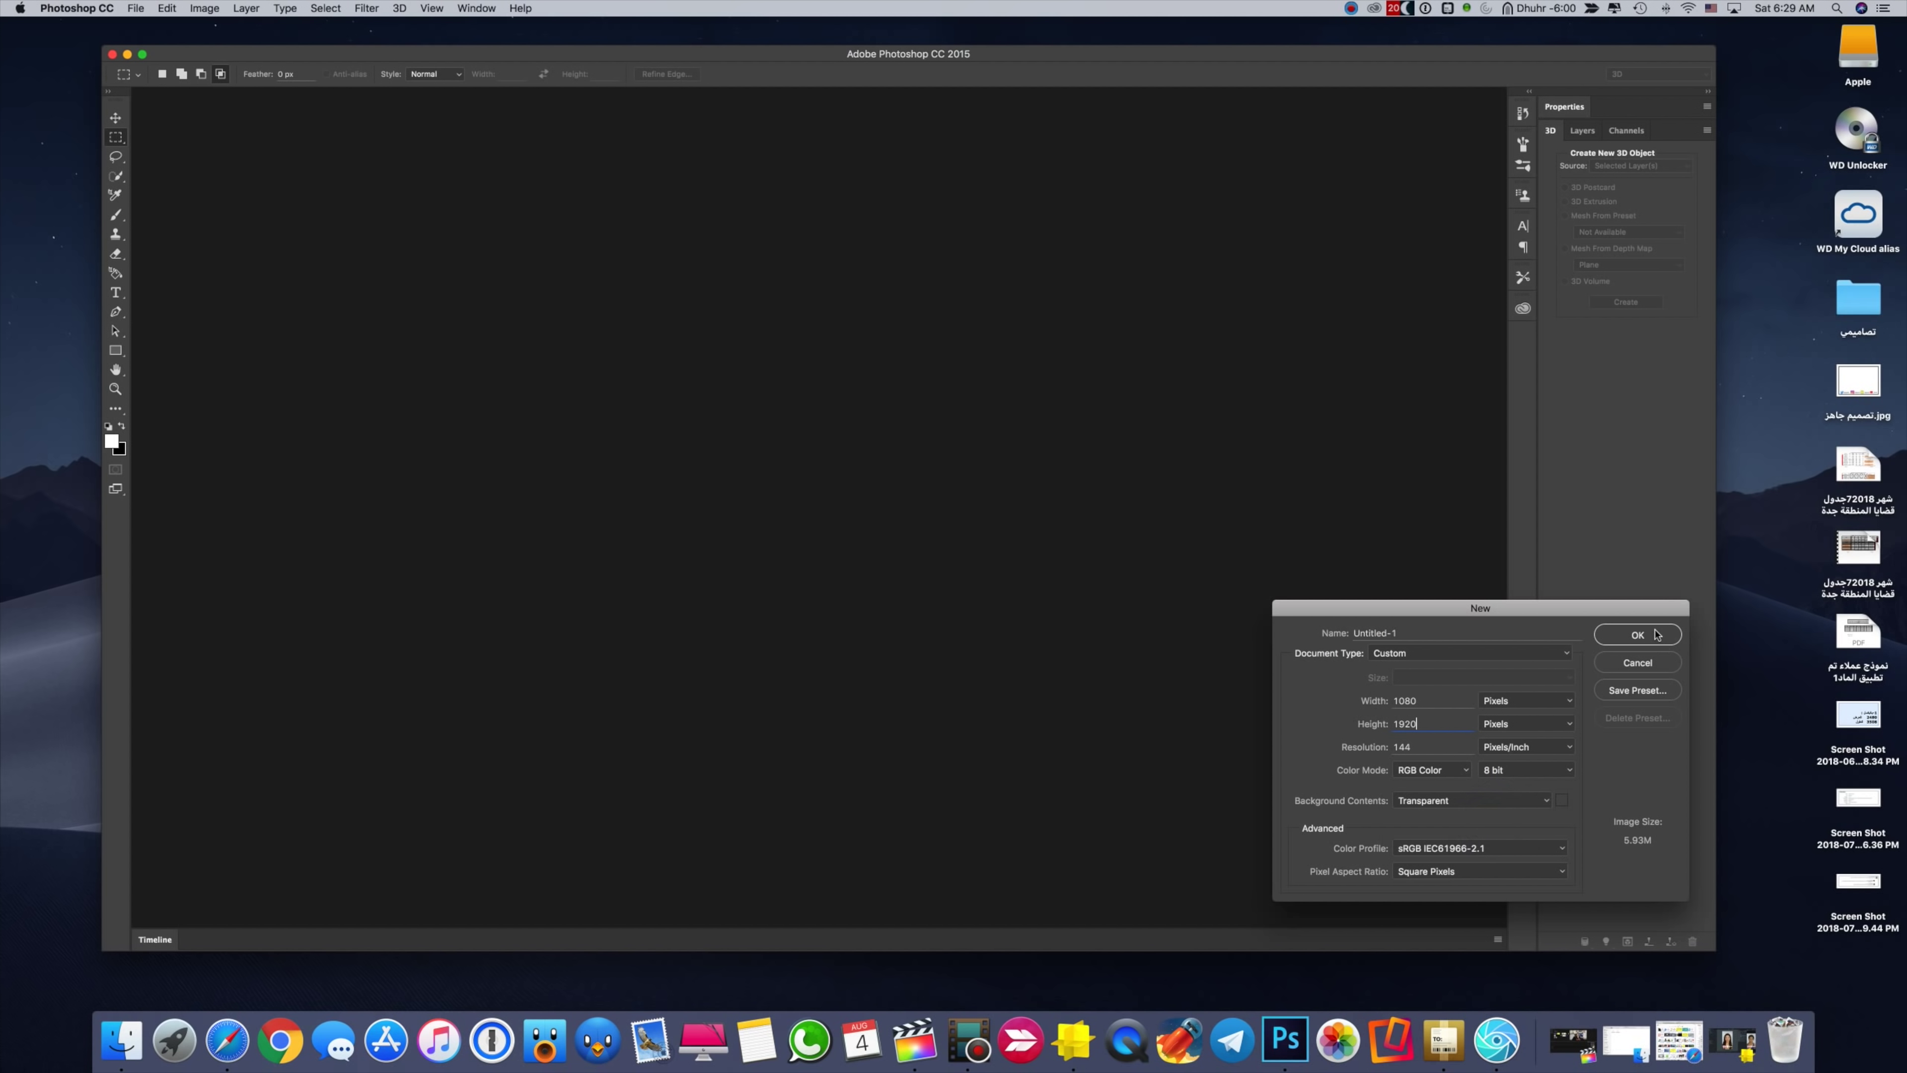
{"action": "left_click", "coordinate": [1637, 635]}
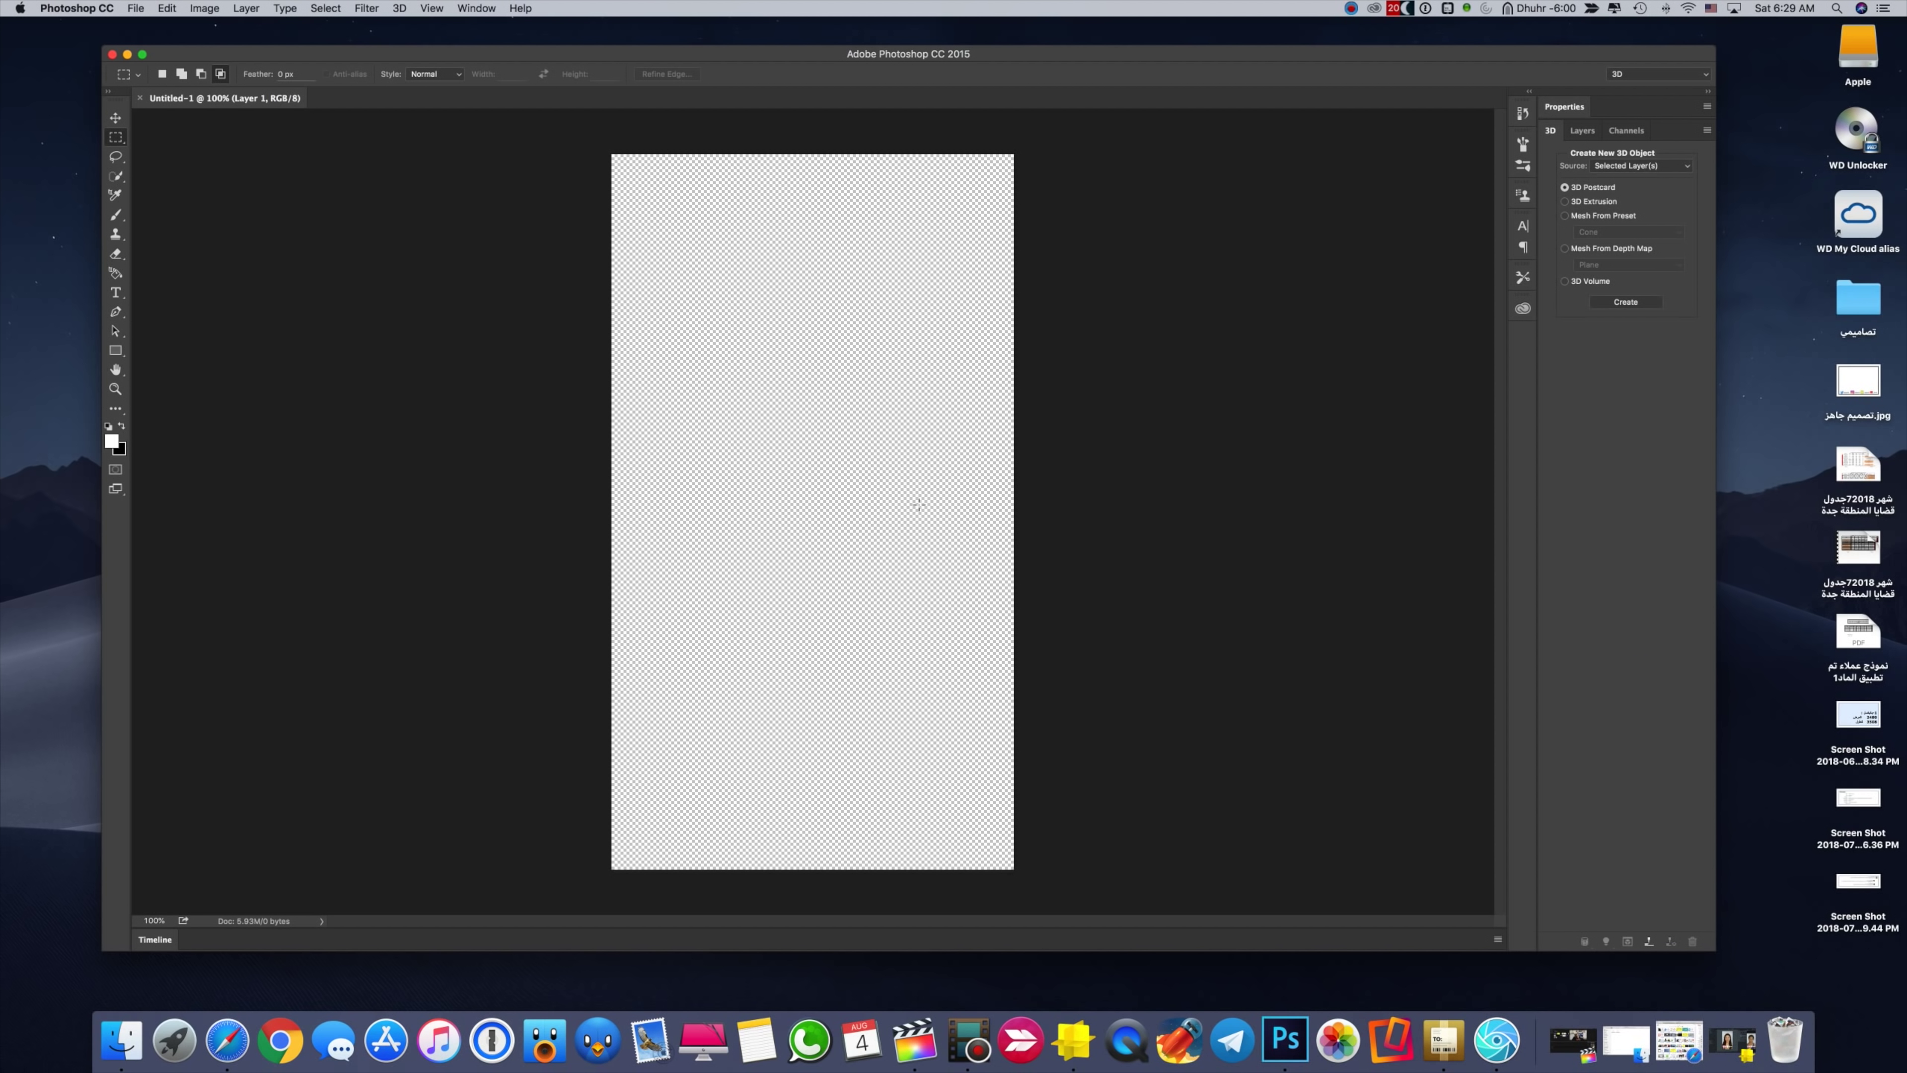
Place 1080x2340.png from the Finder folder into the blank document.
{"action": "left_click", "coordinate": [118, 1043]}
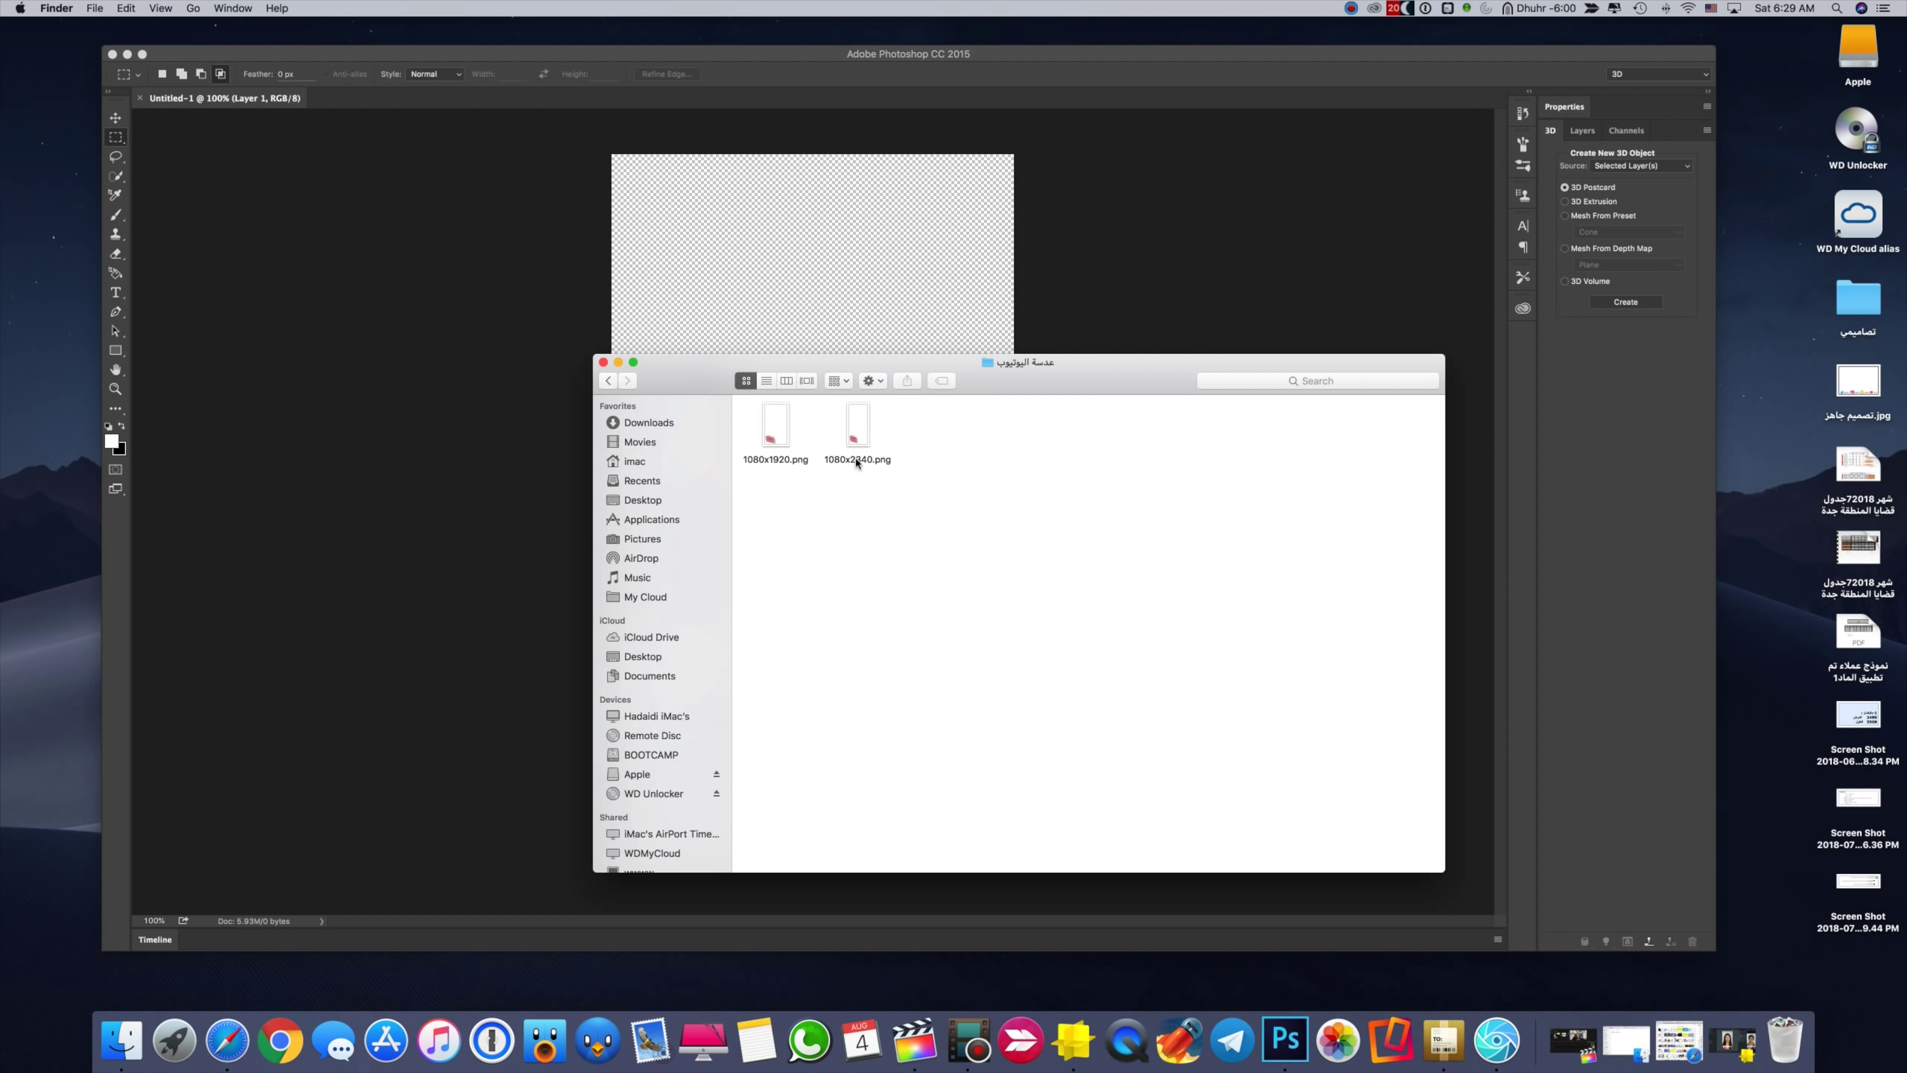
{"action": "left_click_drag", "start_coordinate": [1021, 388], "coordinate": [1471, 396]}
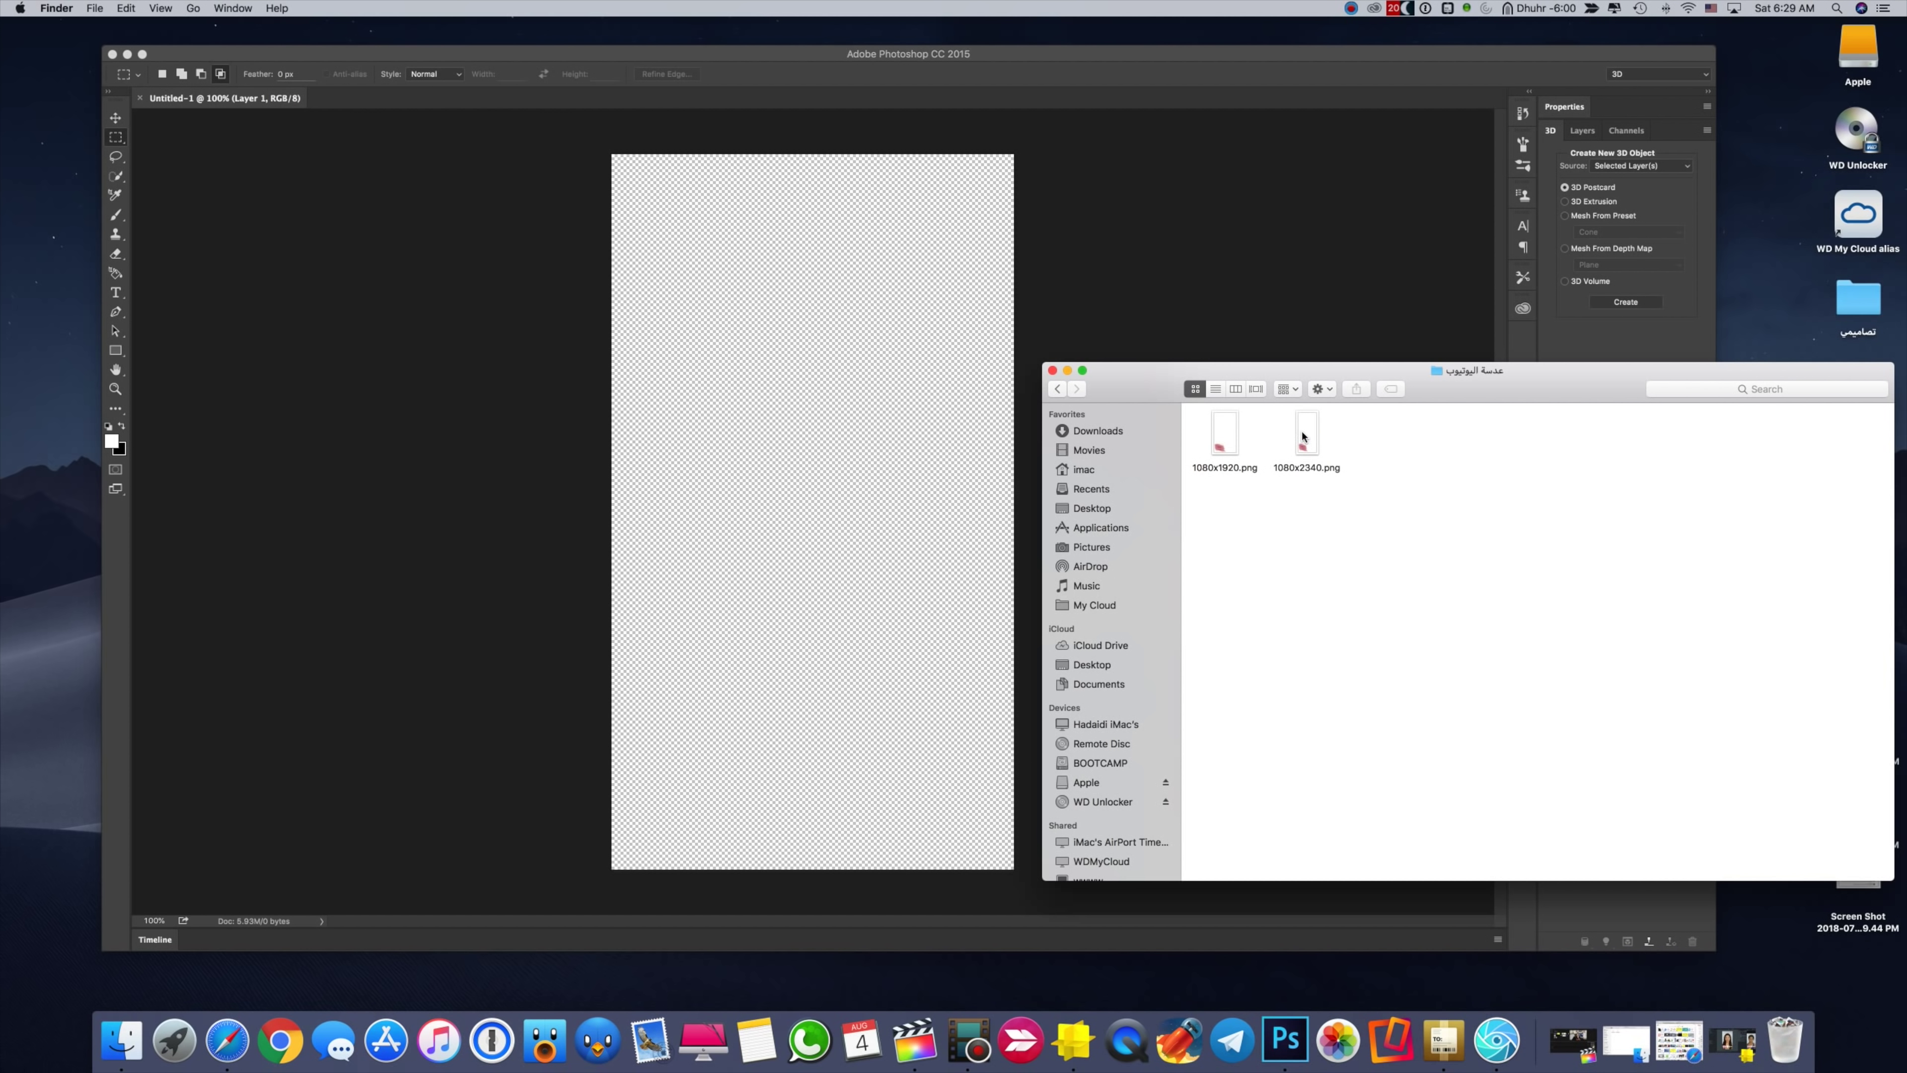
{"action": "left_click_drag", "start_coordinate": [1303, 436], "coordinate": [766, 420]}
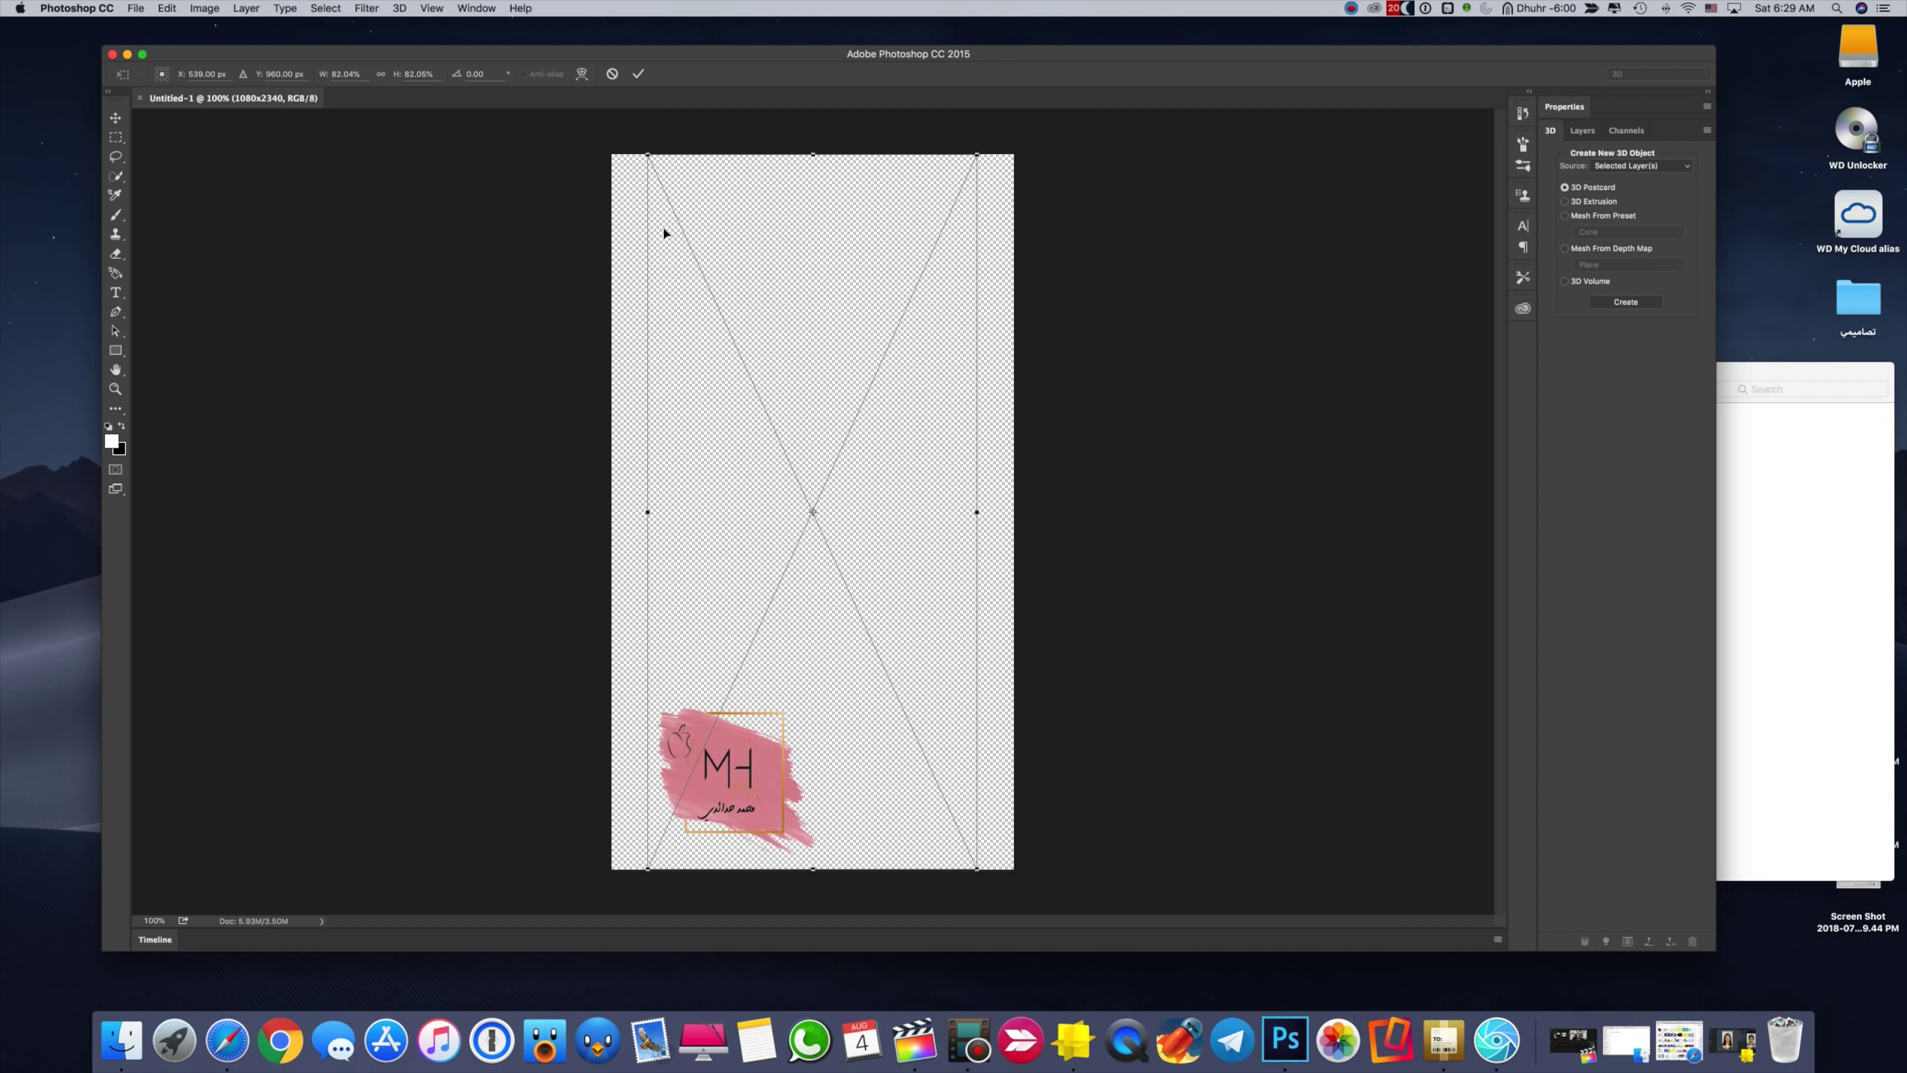
Stretch the placed image horizontally to the full canvas width (100%) and commit the transformation.
{"action": "left_click_drag", "start_coordinate": [646, 152], "coordinate": [612, 154]}
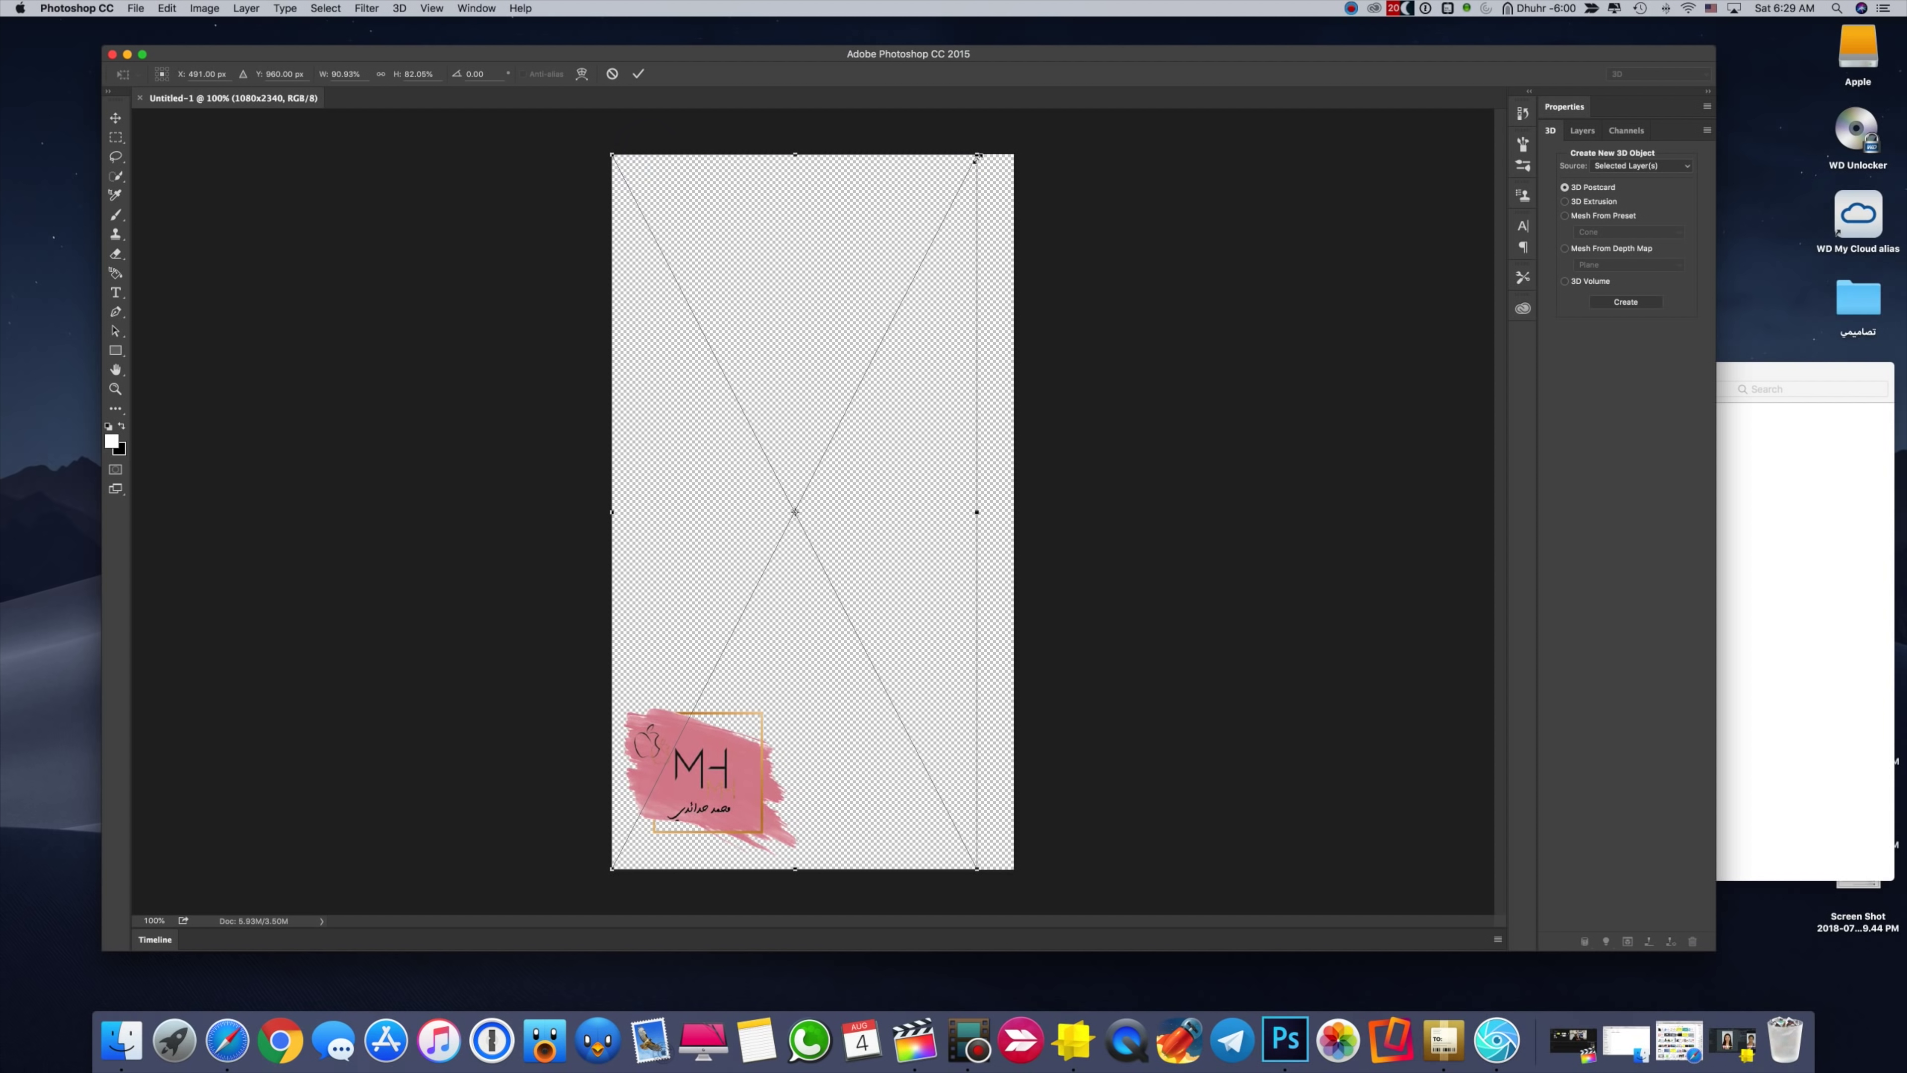
{"action": "left_click_drag", "start_coordinate": [978, 156], "coordinate": [1014, 154]}
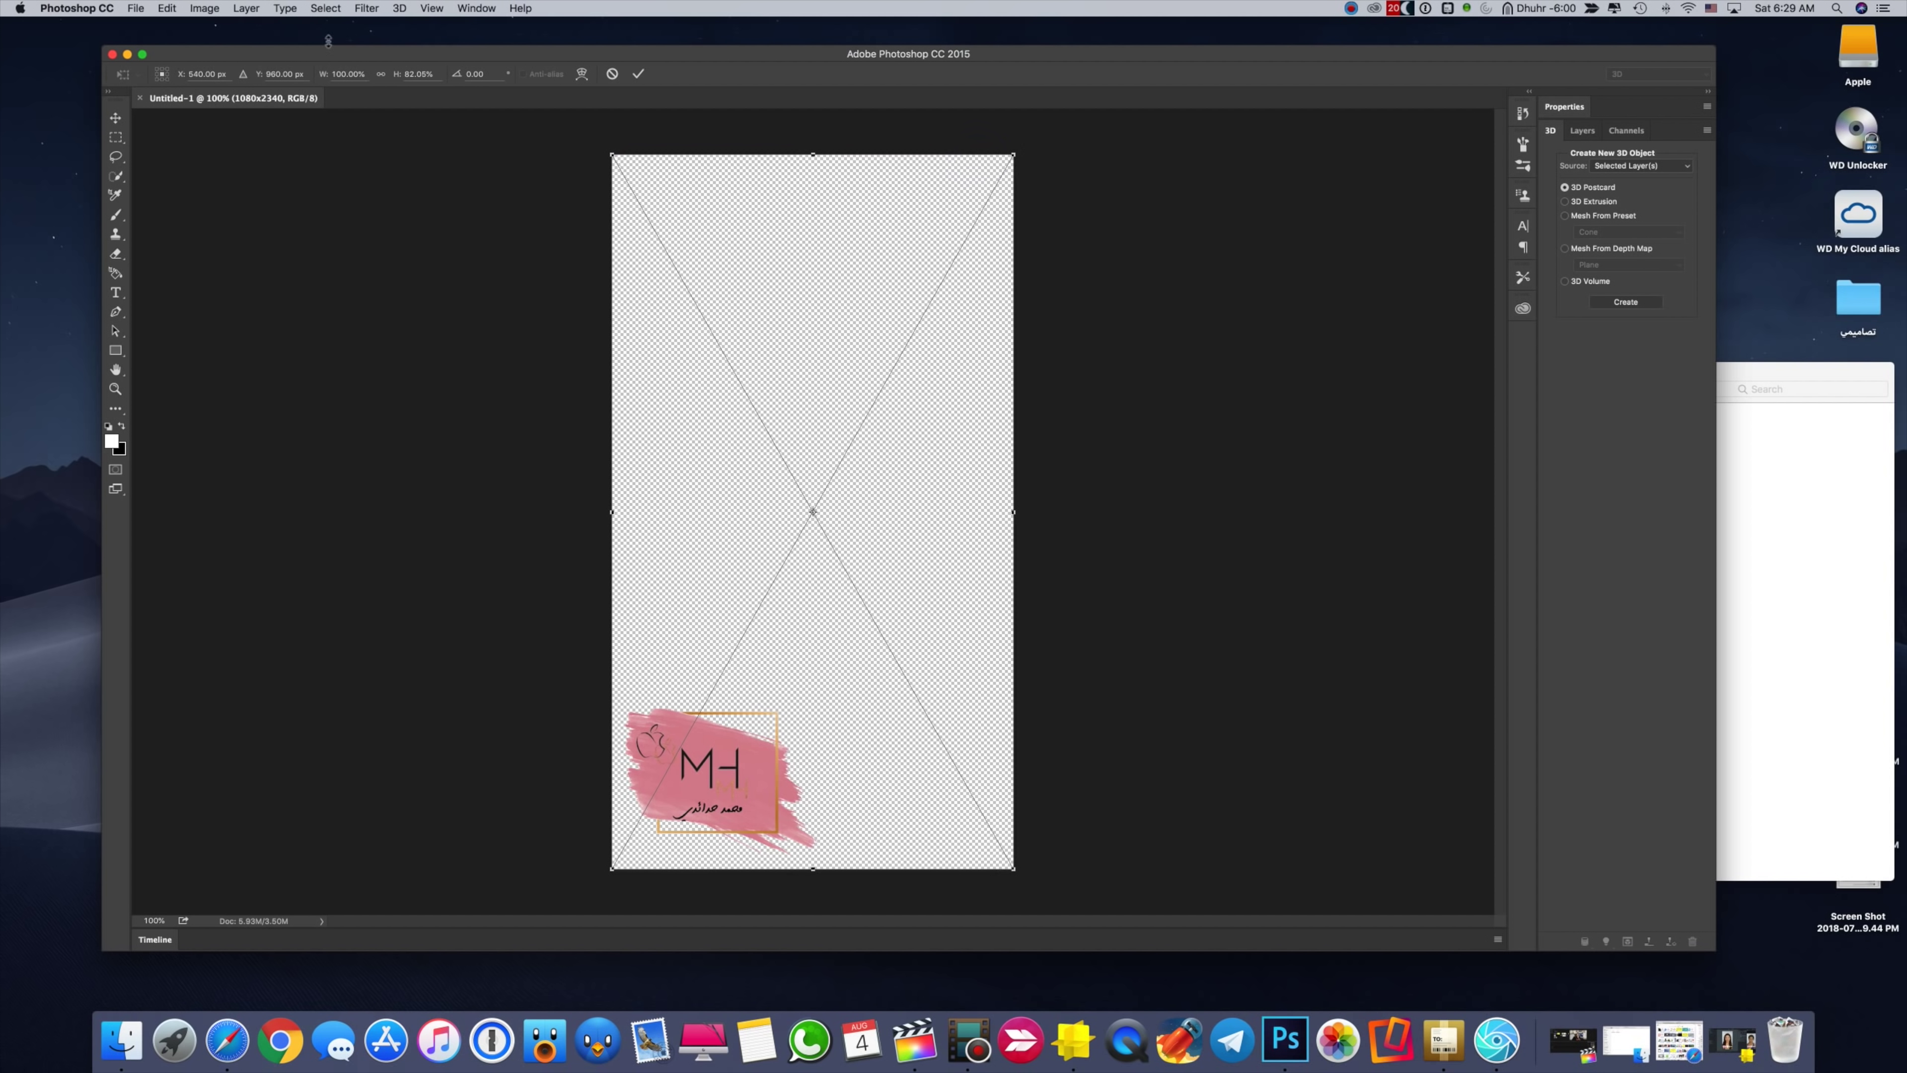
{"action": "left_click", "coordinate": [640, 75]}
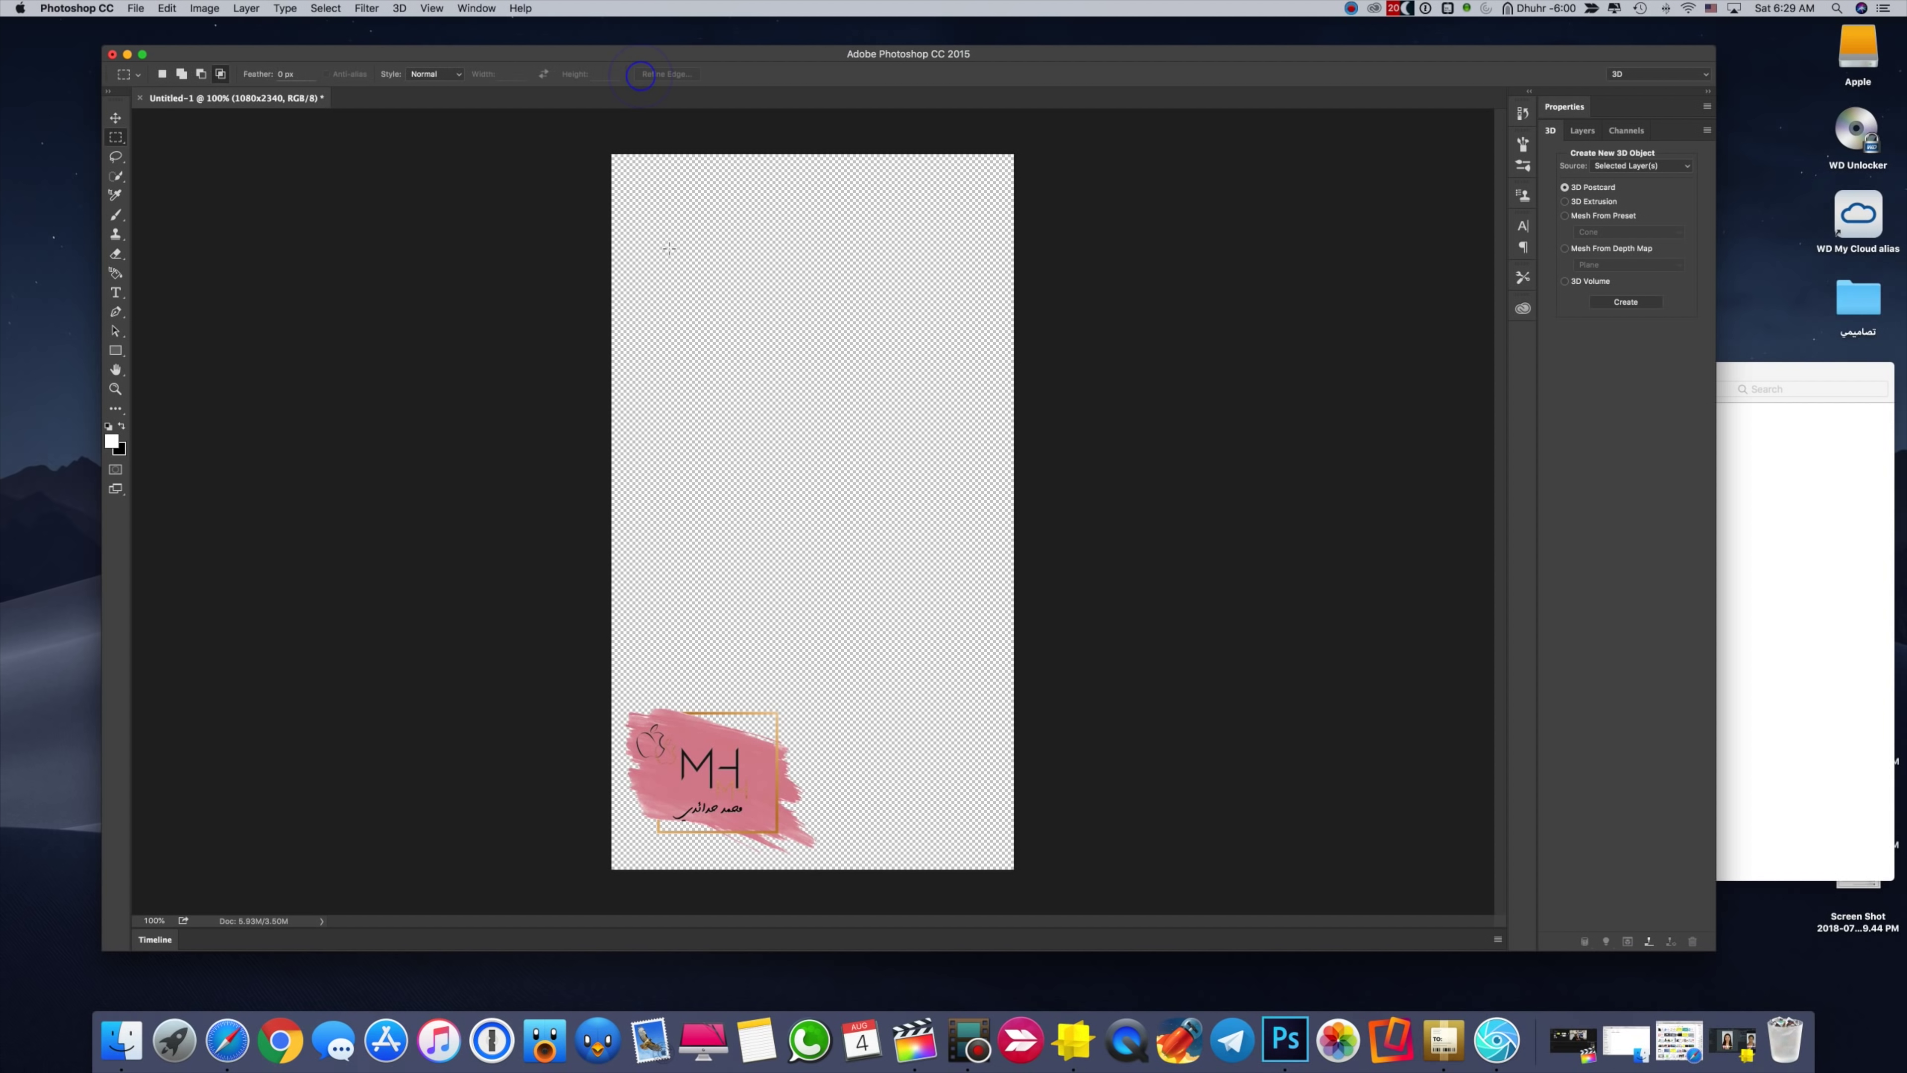
Save the document as Untitled-1.png in PNG format in the عدسة اليوتيوب folder inside Downloads, using smallest compression and no interlacing.
{"action": "left_click", "coordinate": [134, 7]}
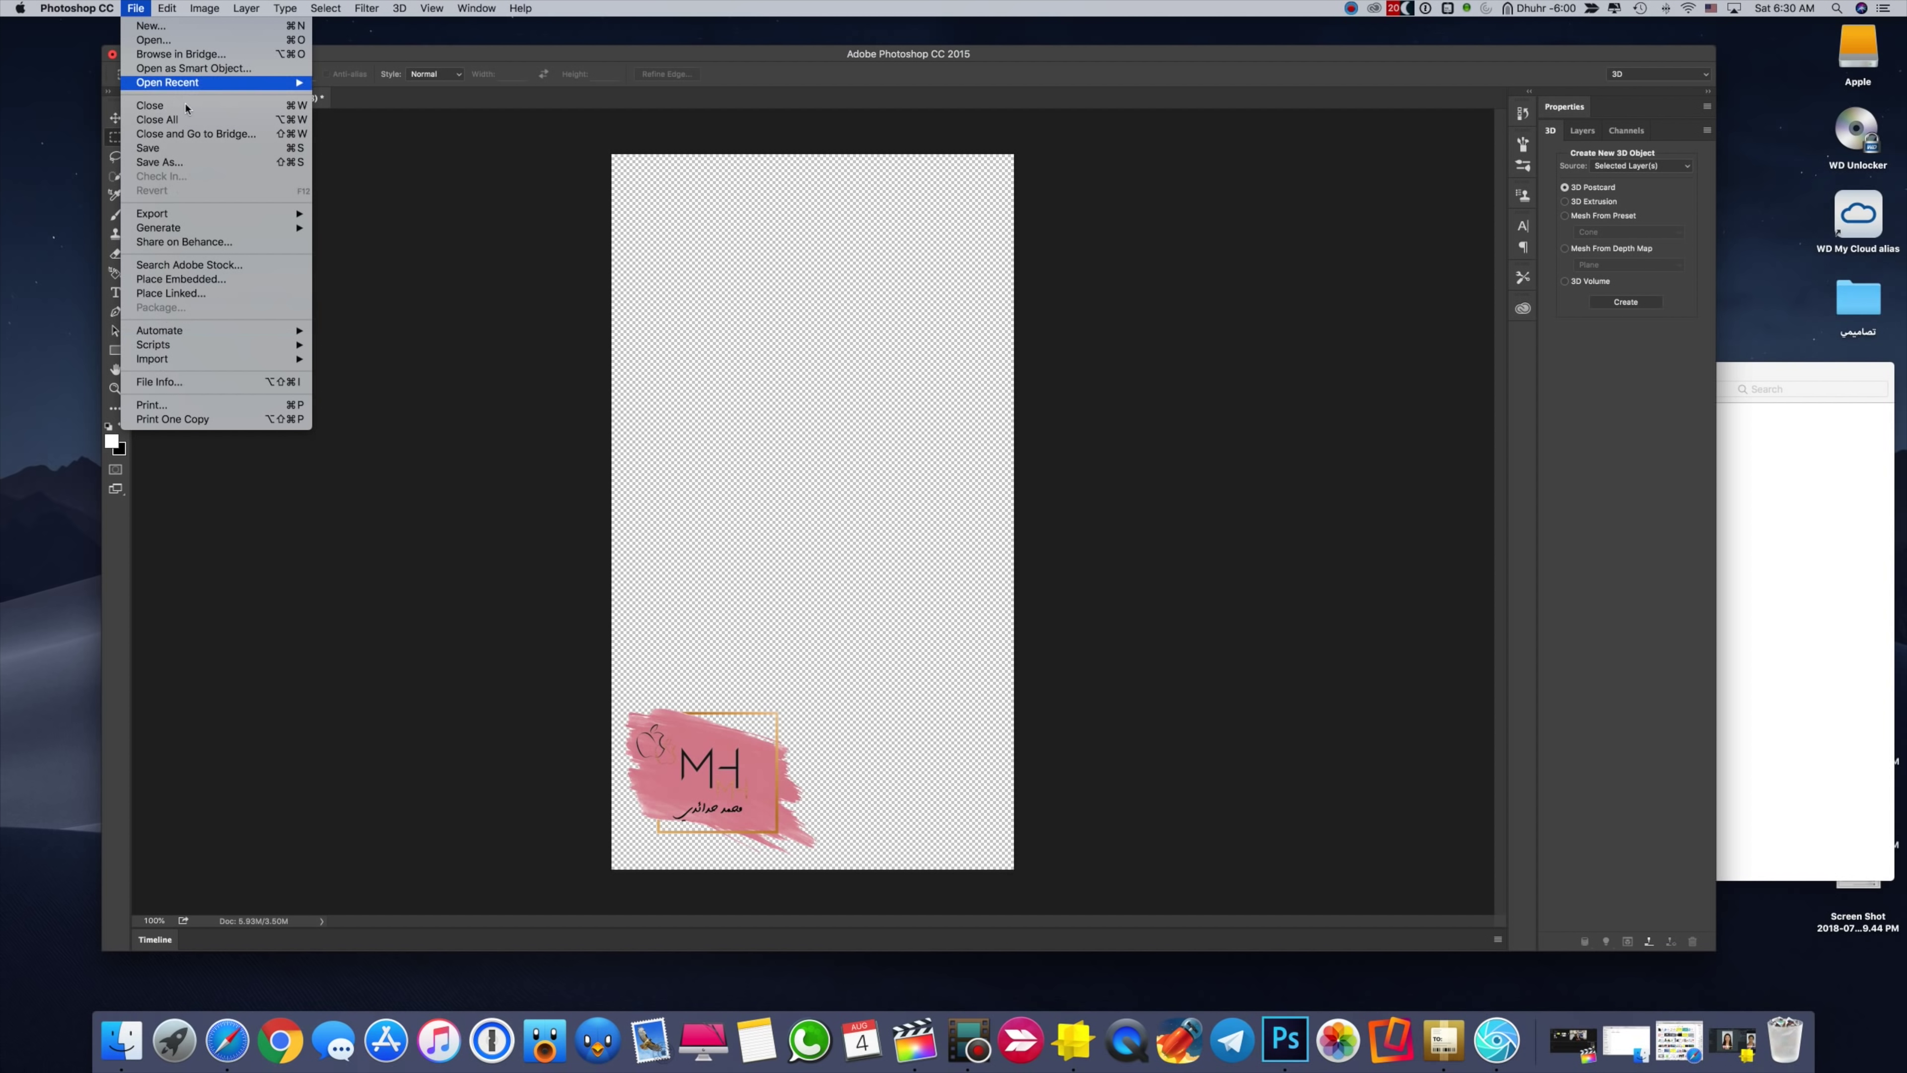
{"action": "left_click", "coordinate": [193, 165]}
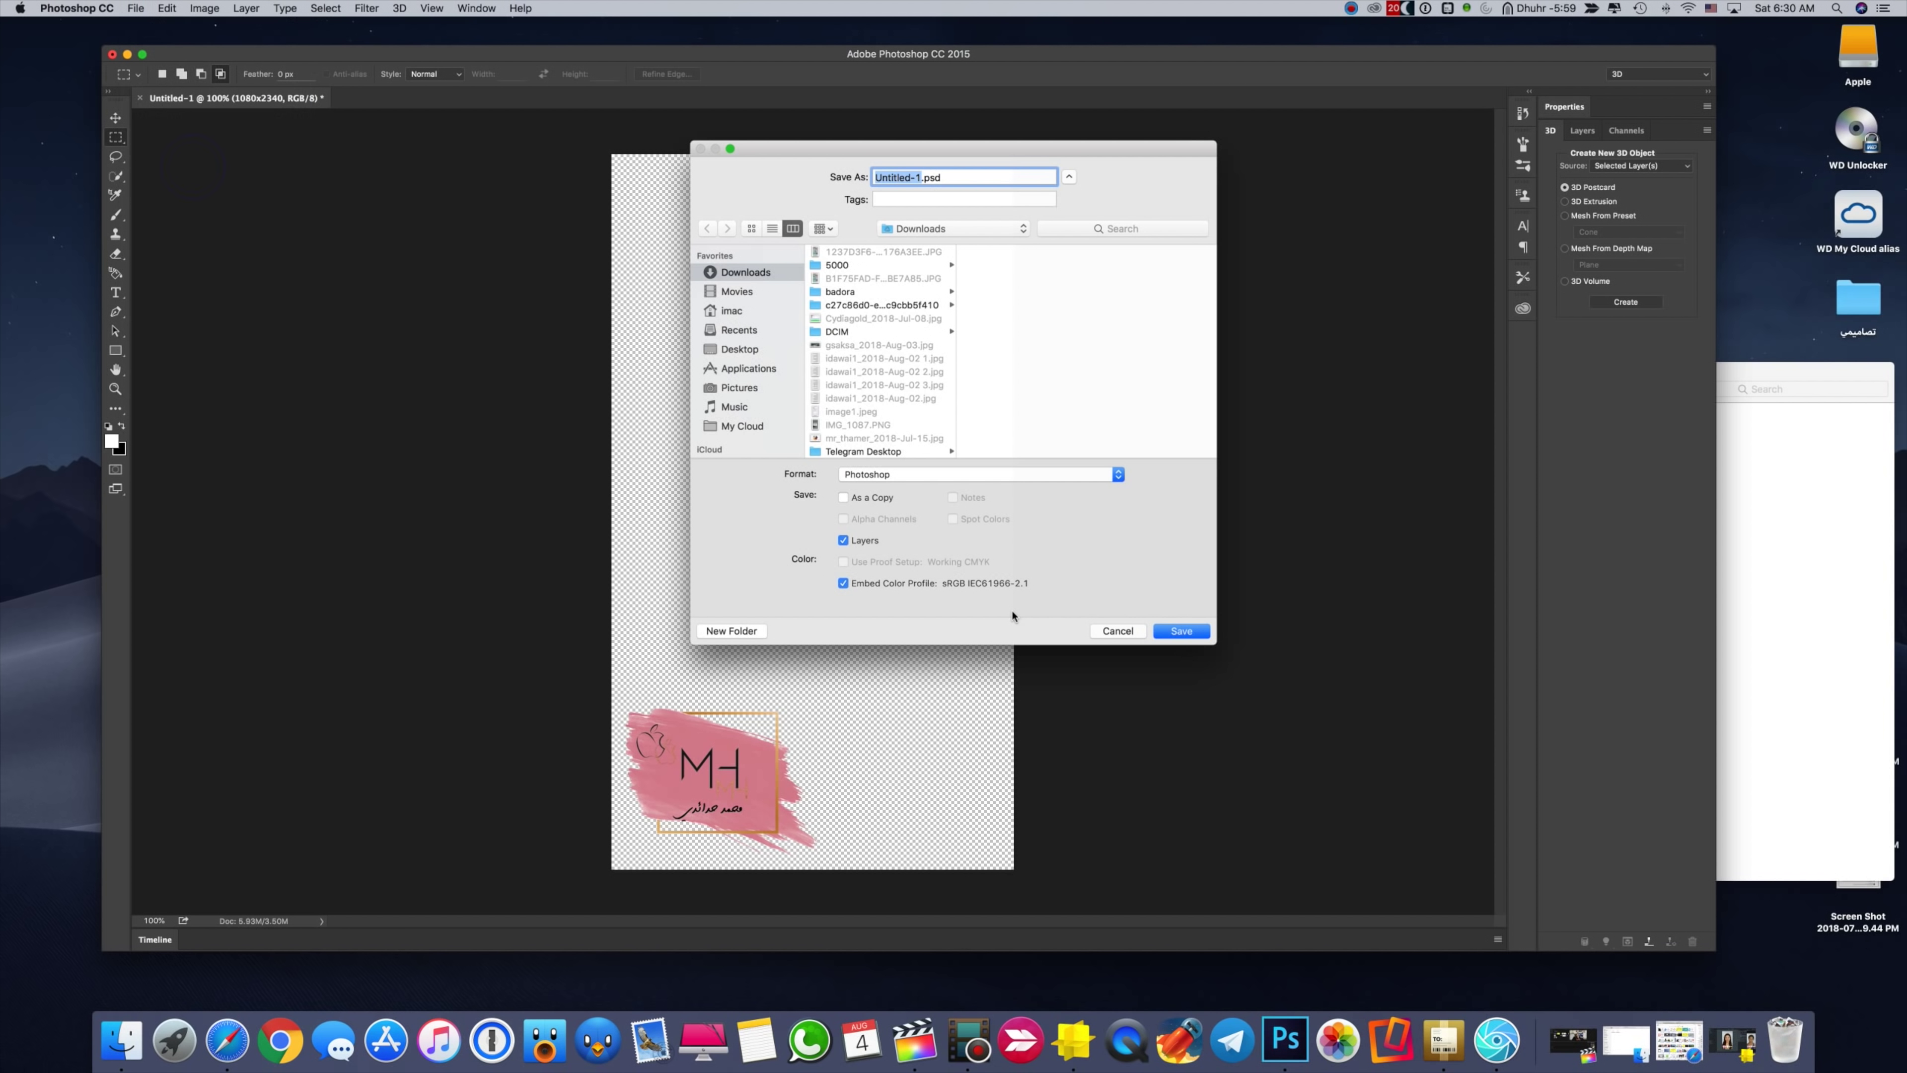
{"action": "left_click", "coordinate": [978, 470]}
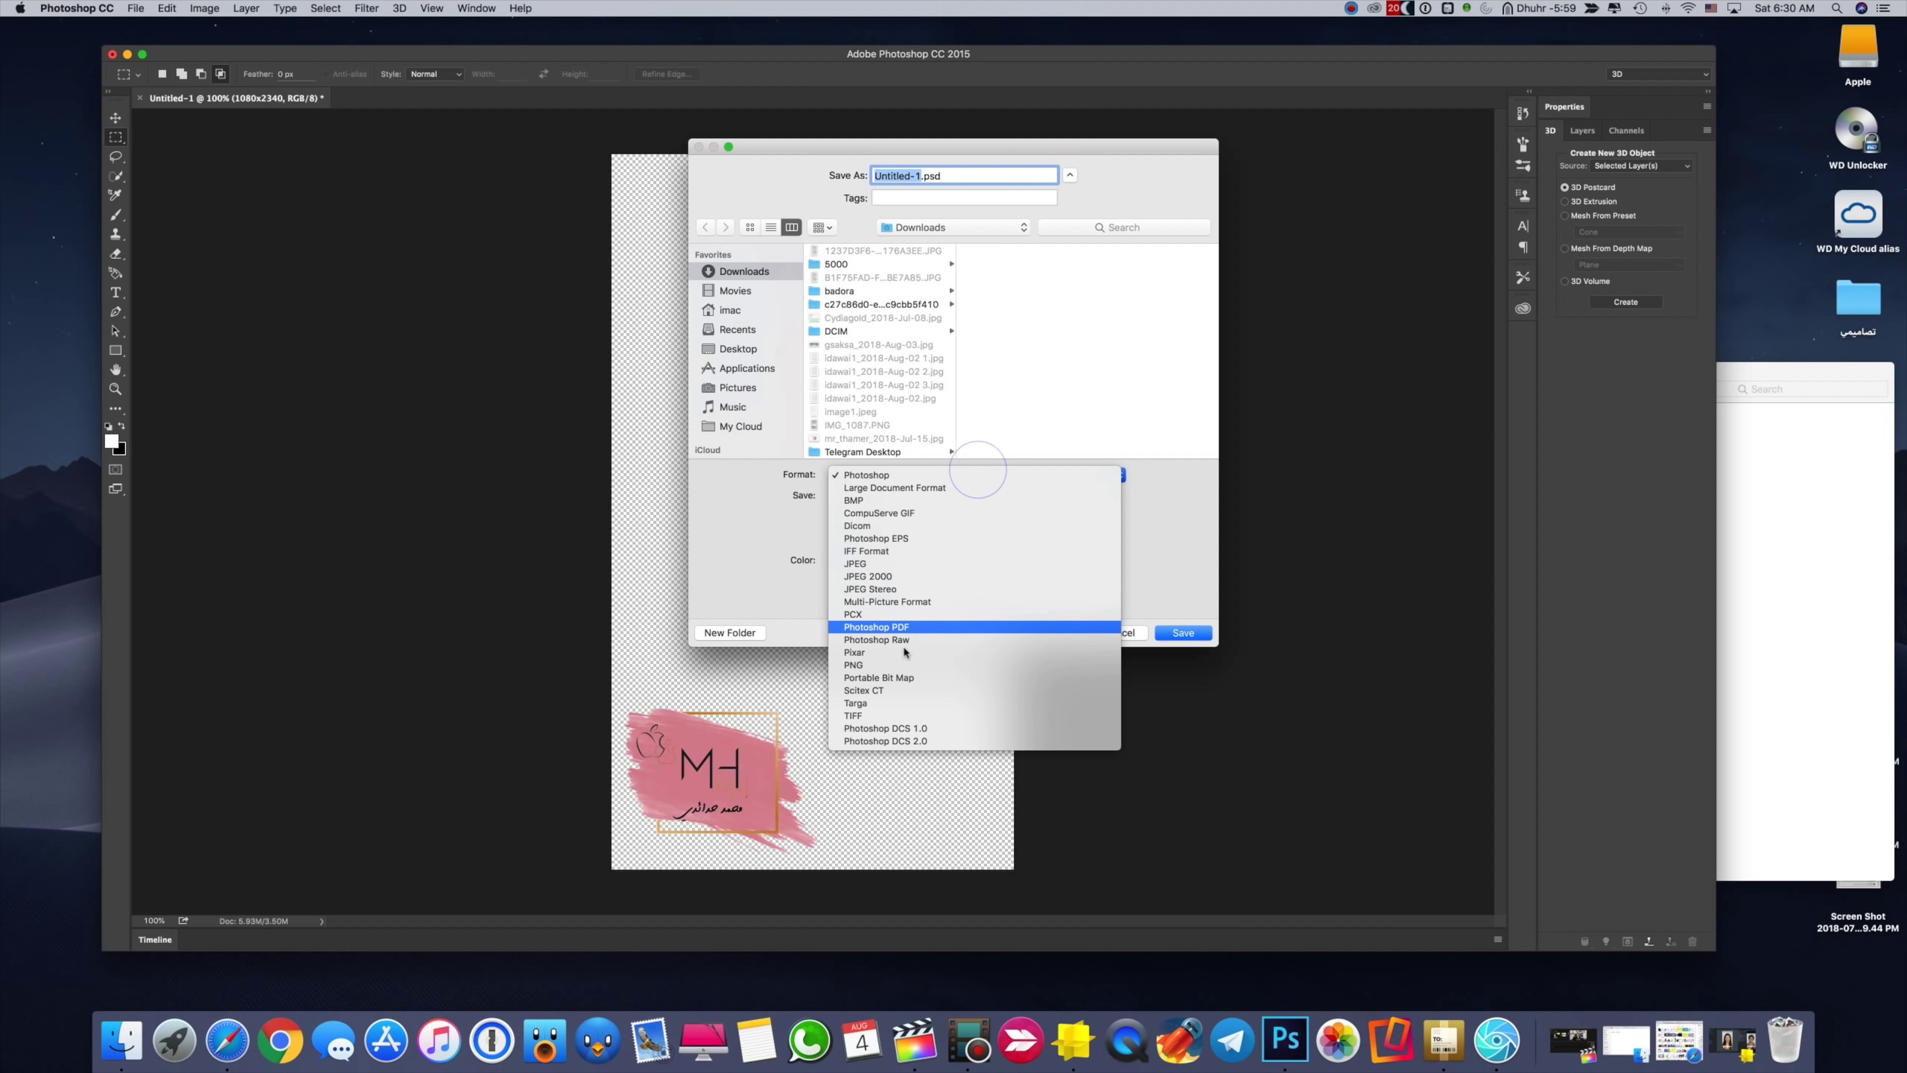
{"action": "left_click", "coordinate": [898, 664]}
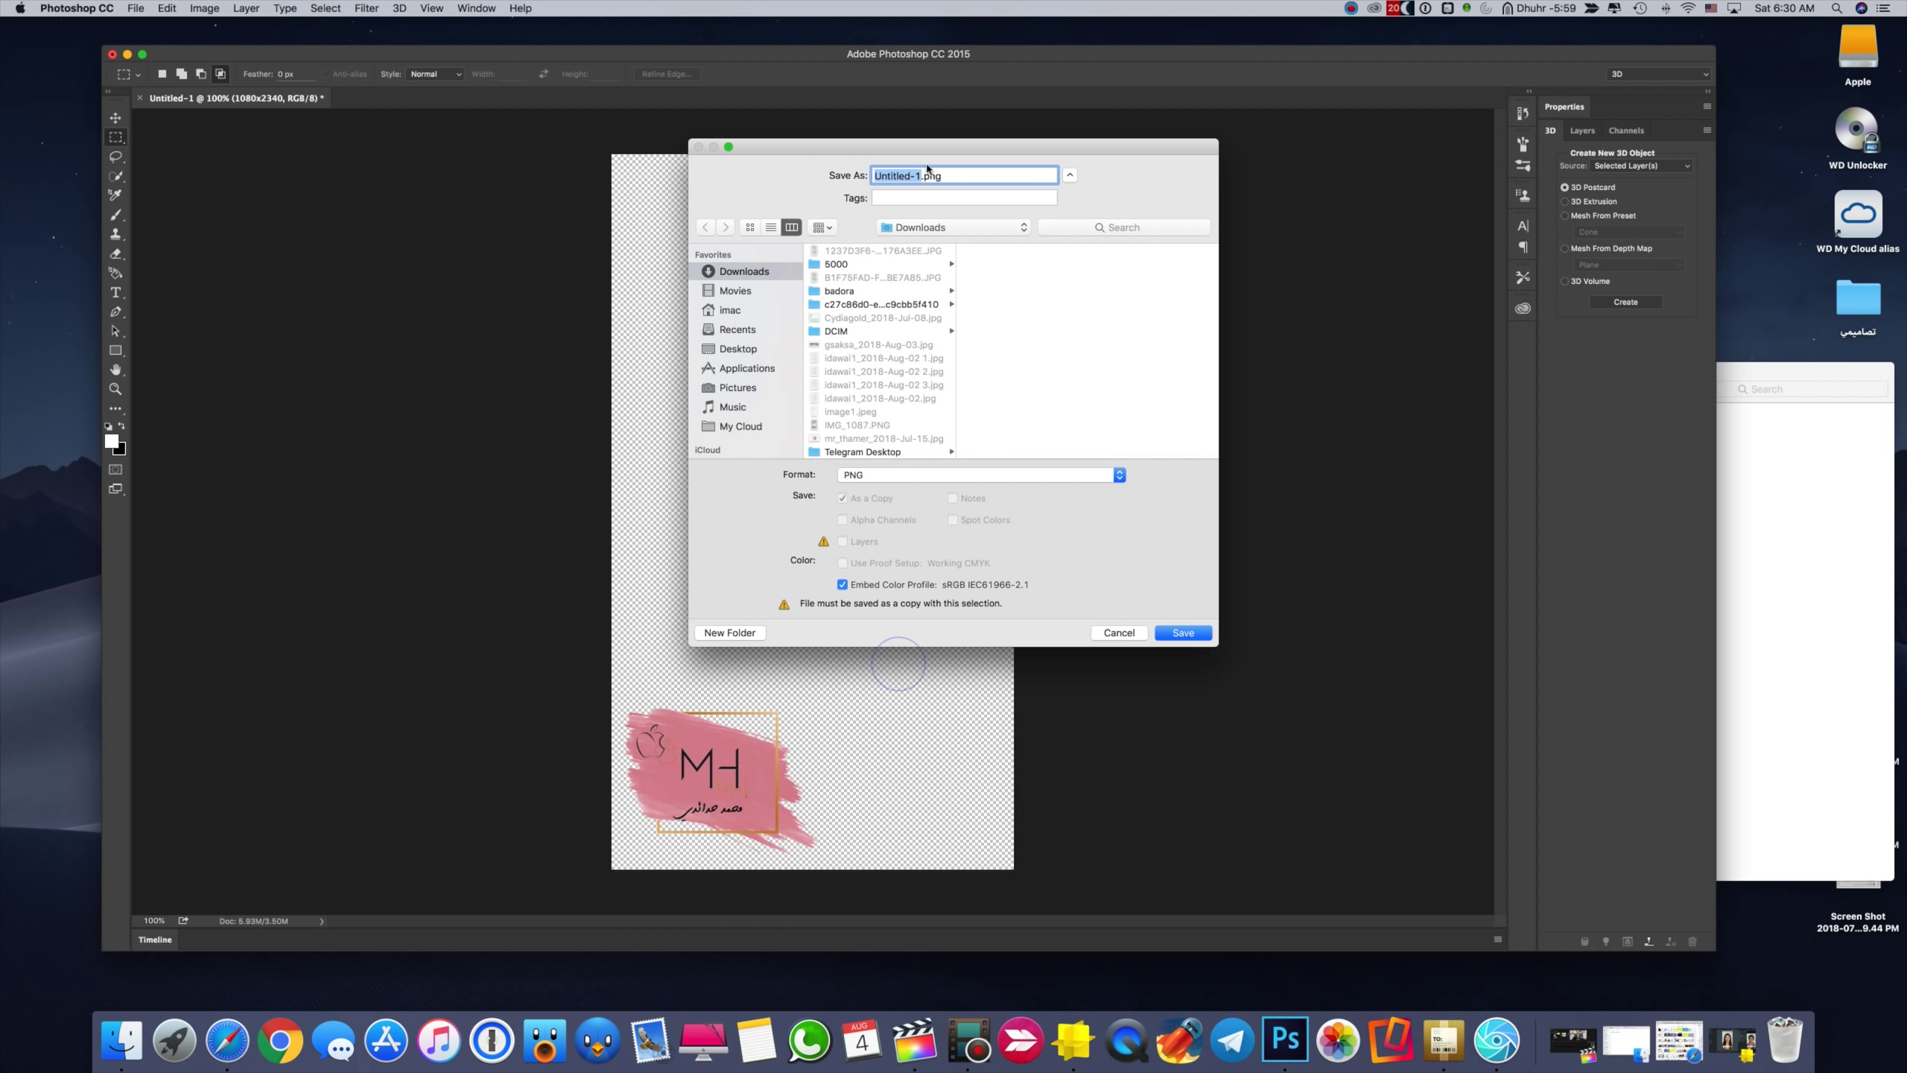
{"action": "scroll", "coordinate": [856, 372], "scroll_direction": "down", "scroll_amount": 5}
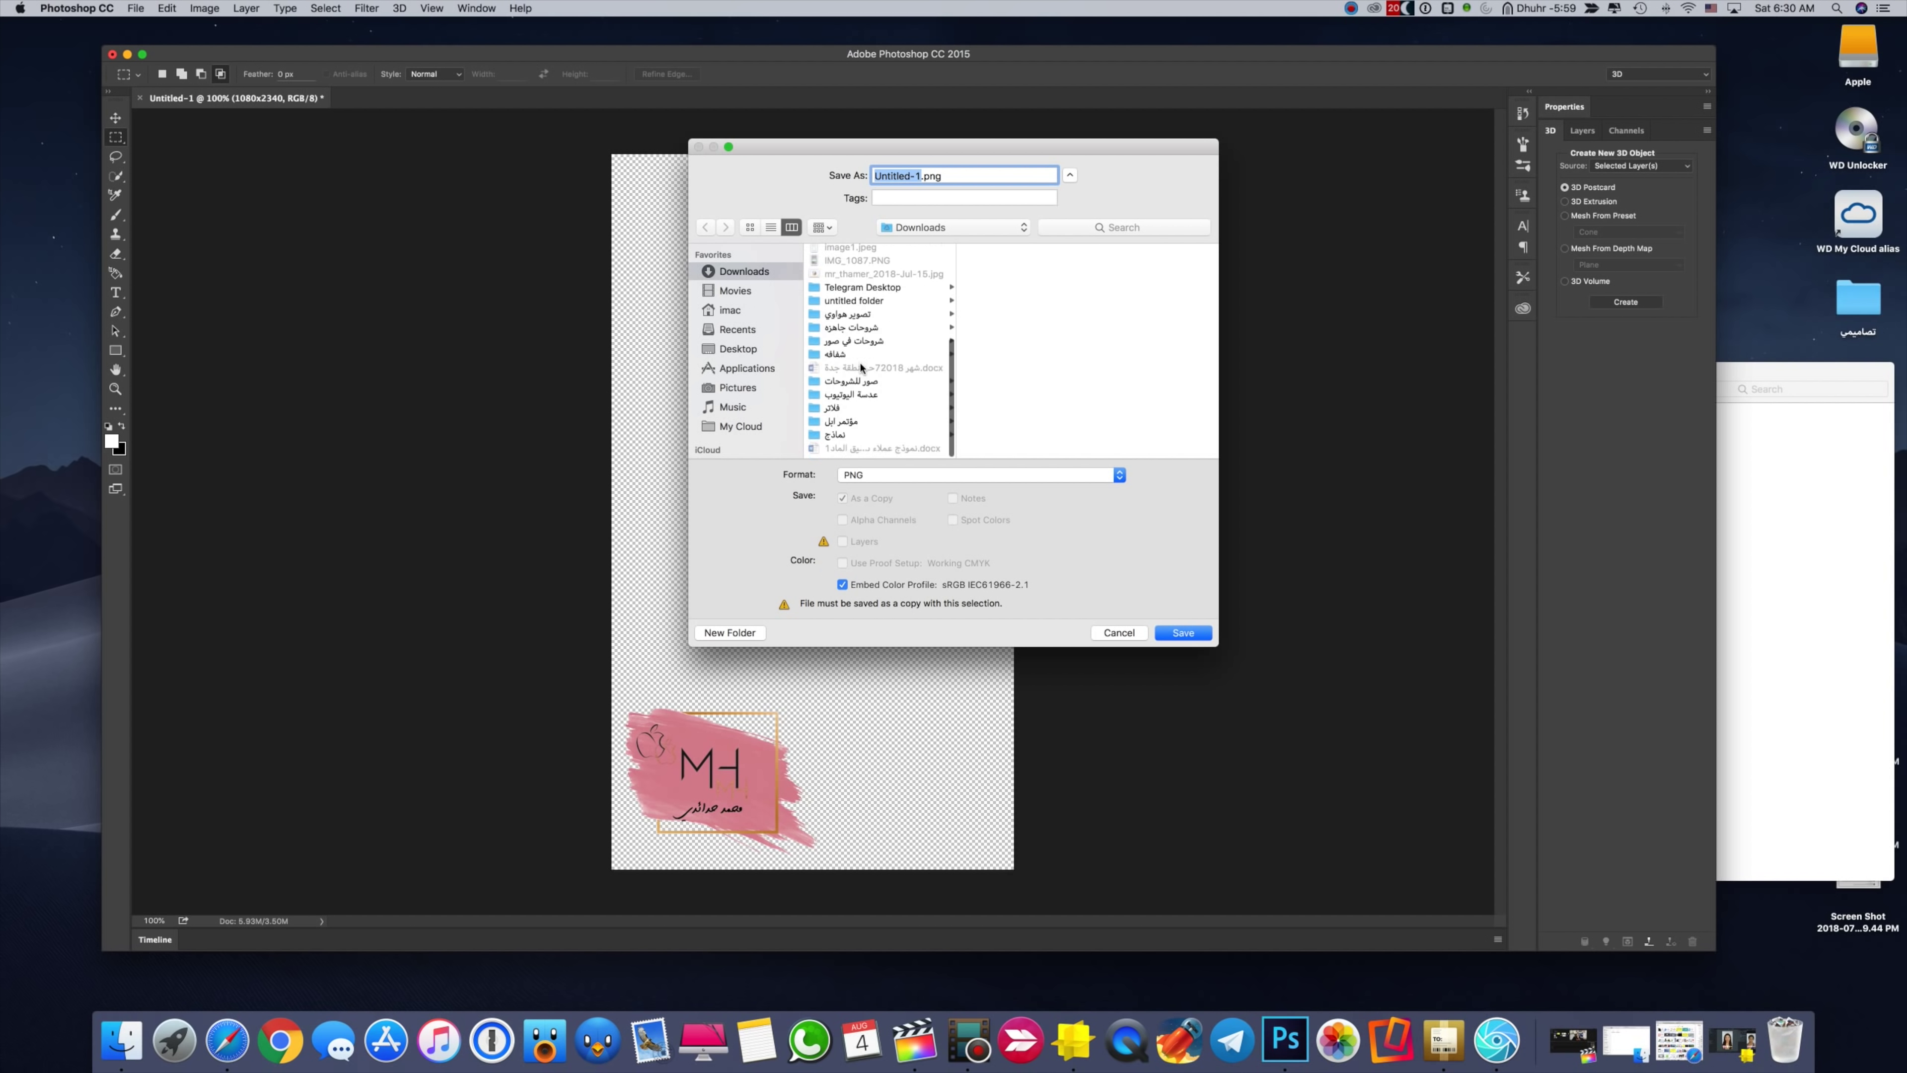
{"action": "left_click", "coordinate": [875, 400]}
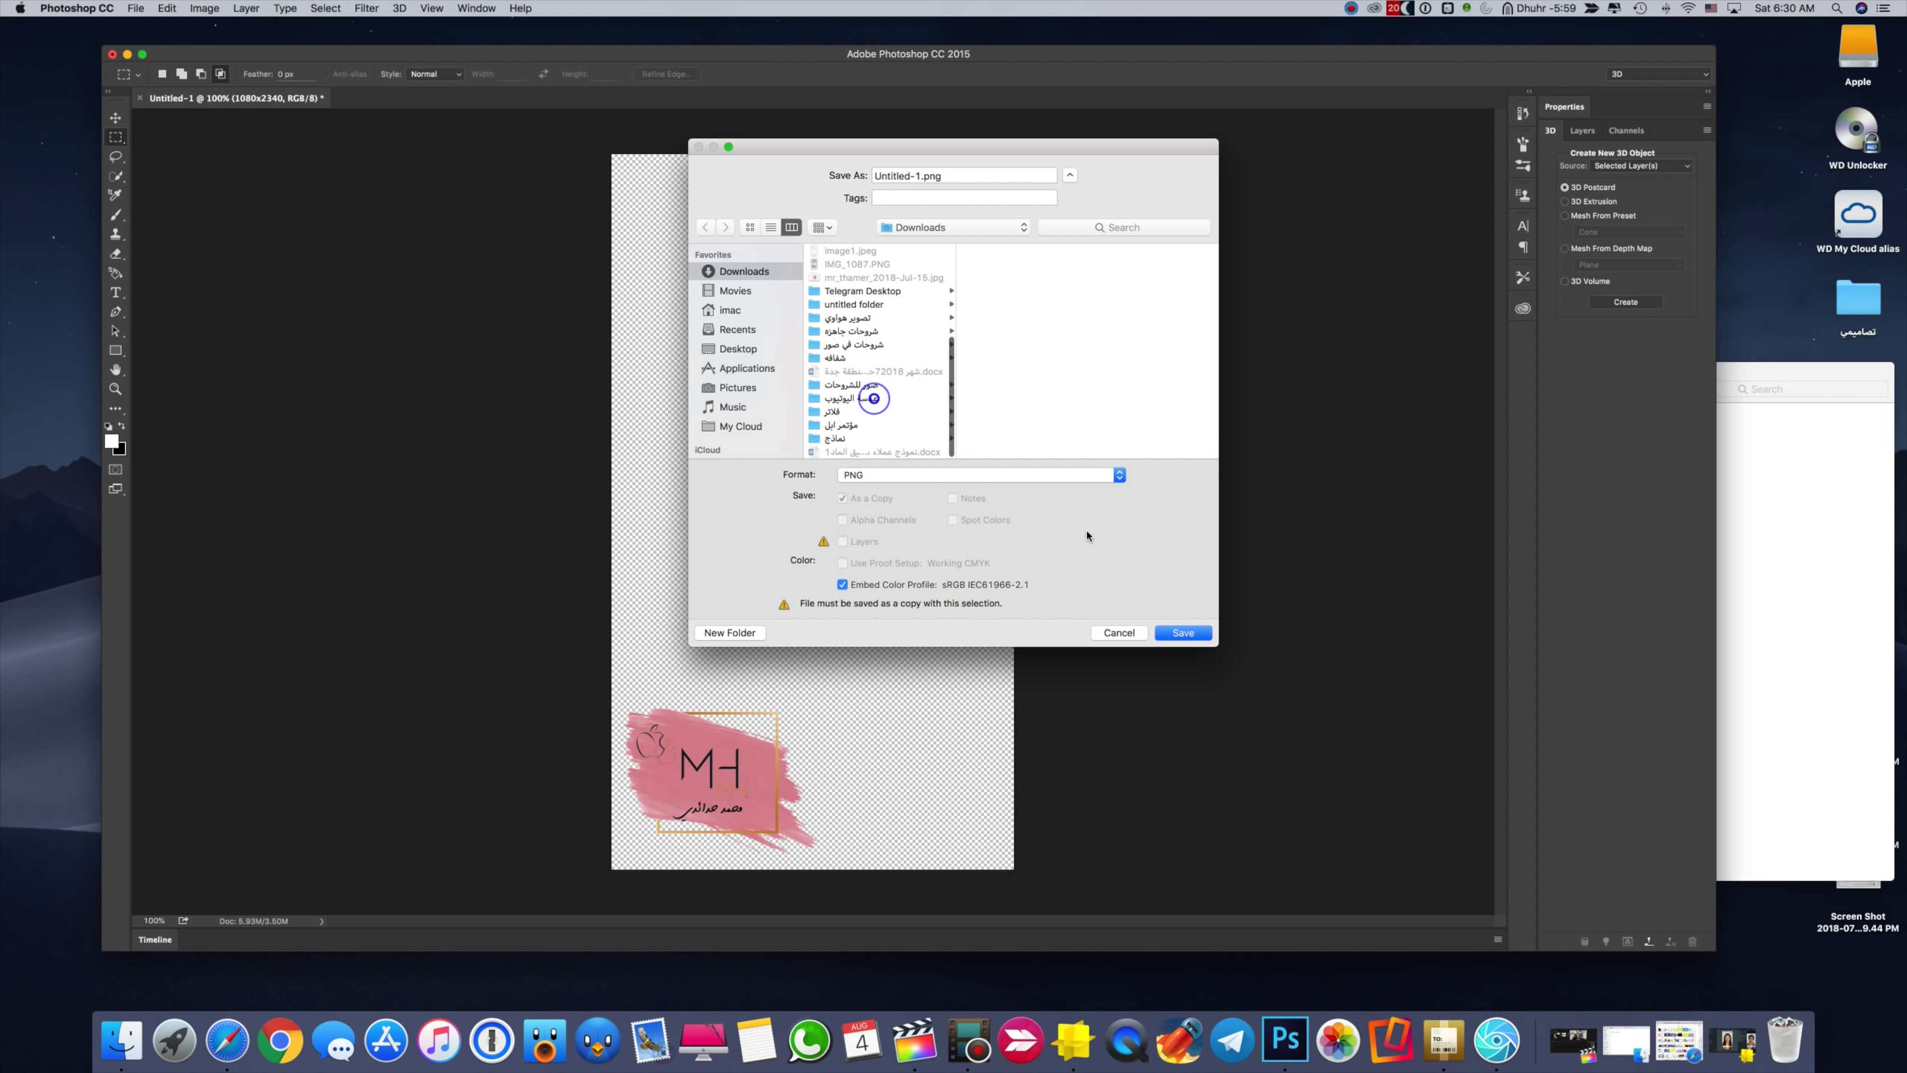
{"action": "left_click", "coordinate": [1184, 633]}
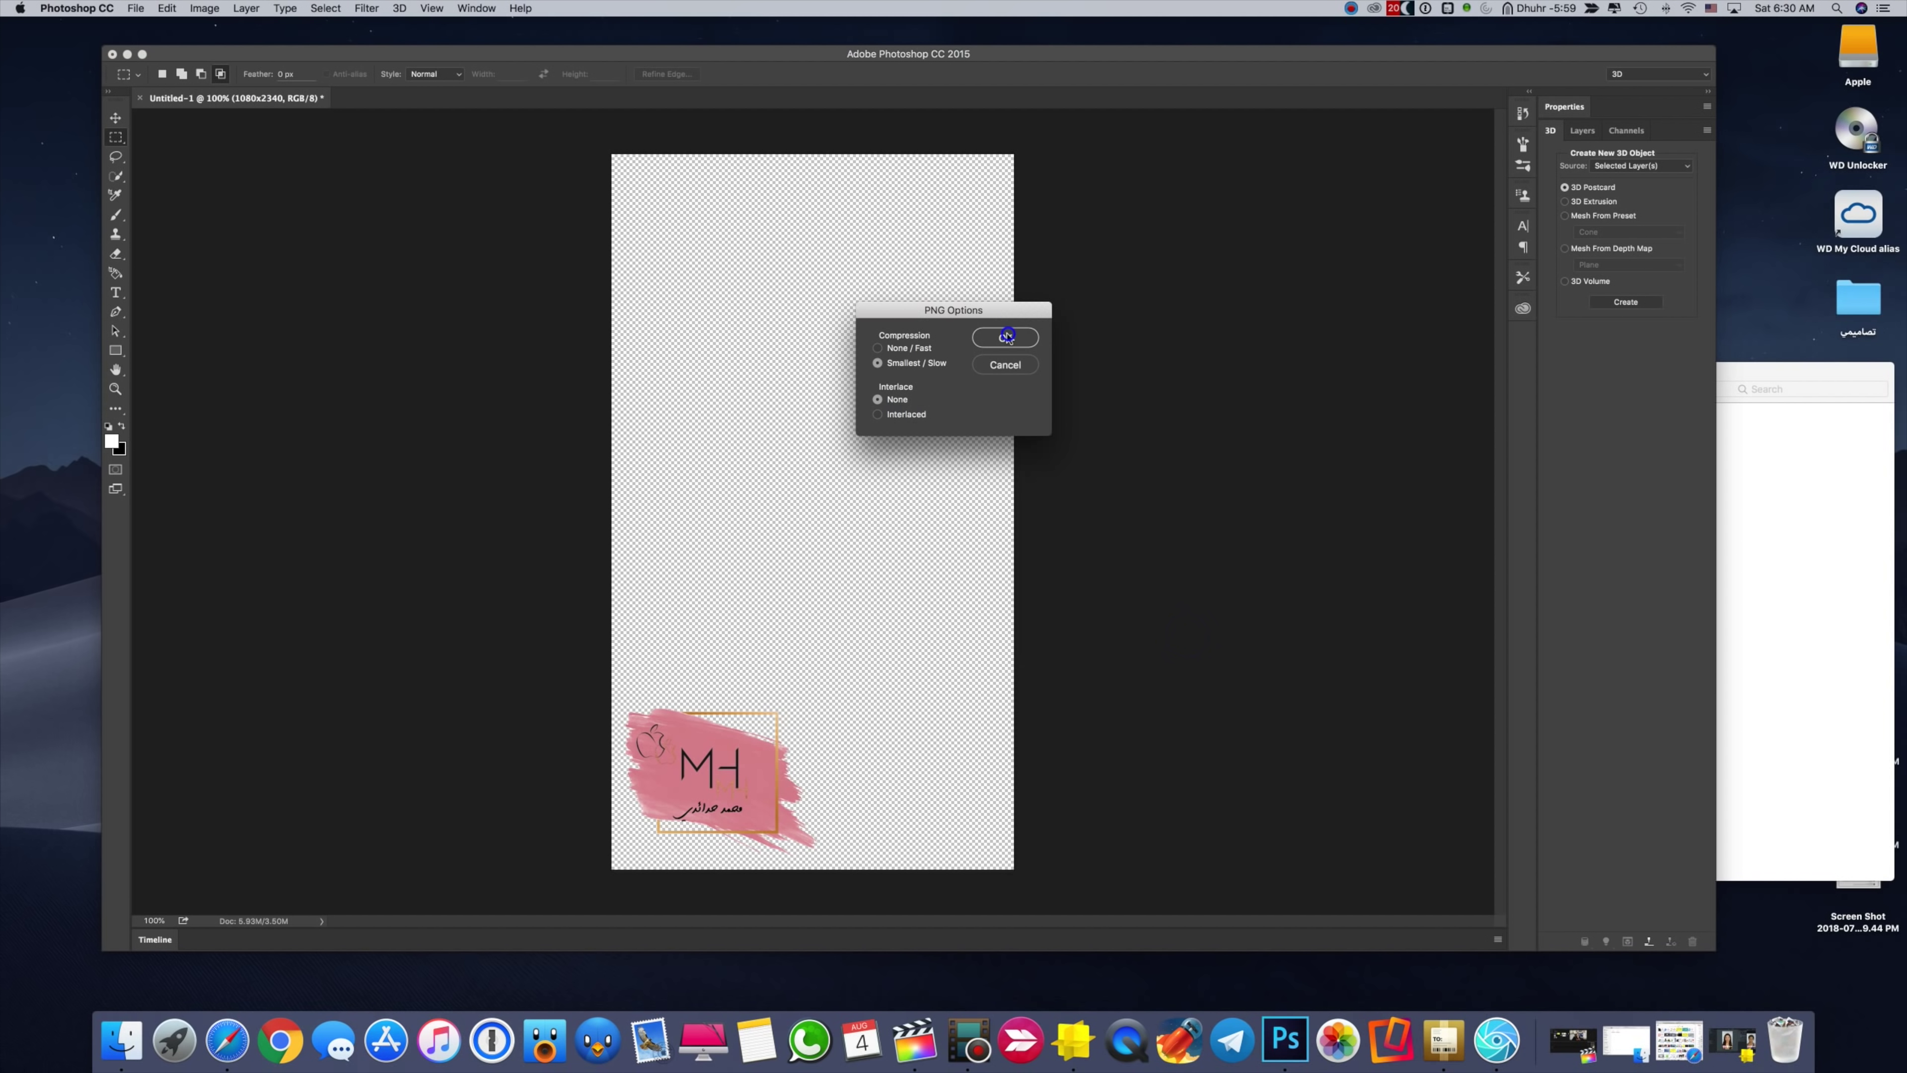
{"action": "left_click", "coordinate": [1008, 333]}
Quit Photoshop without saving the open document and select Untitled-1.png in the Finder folder.
{"action": "left_click", "coordinate": [76, 7]}
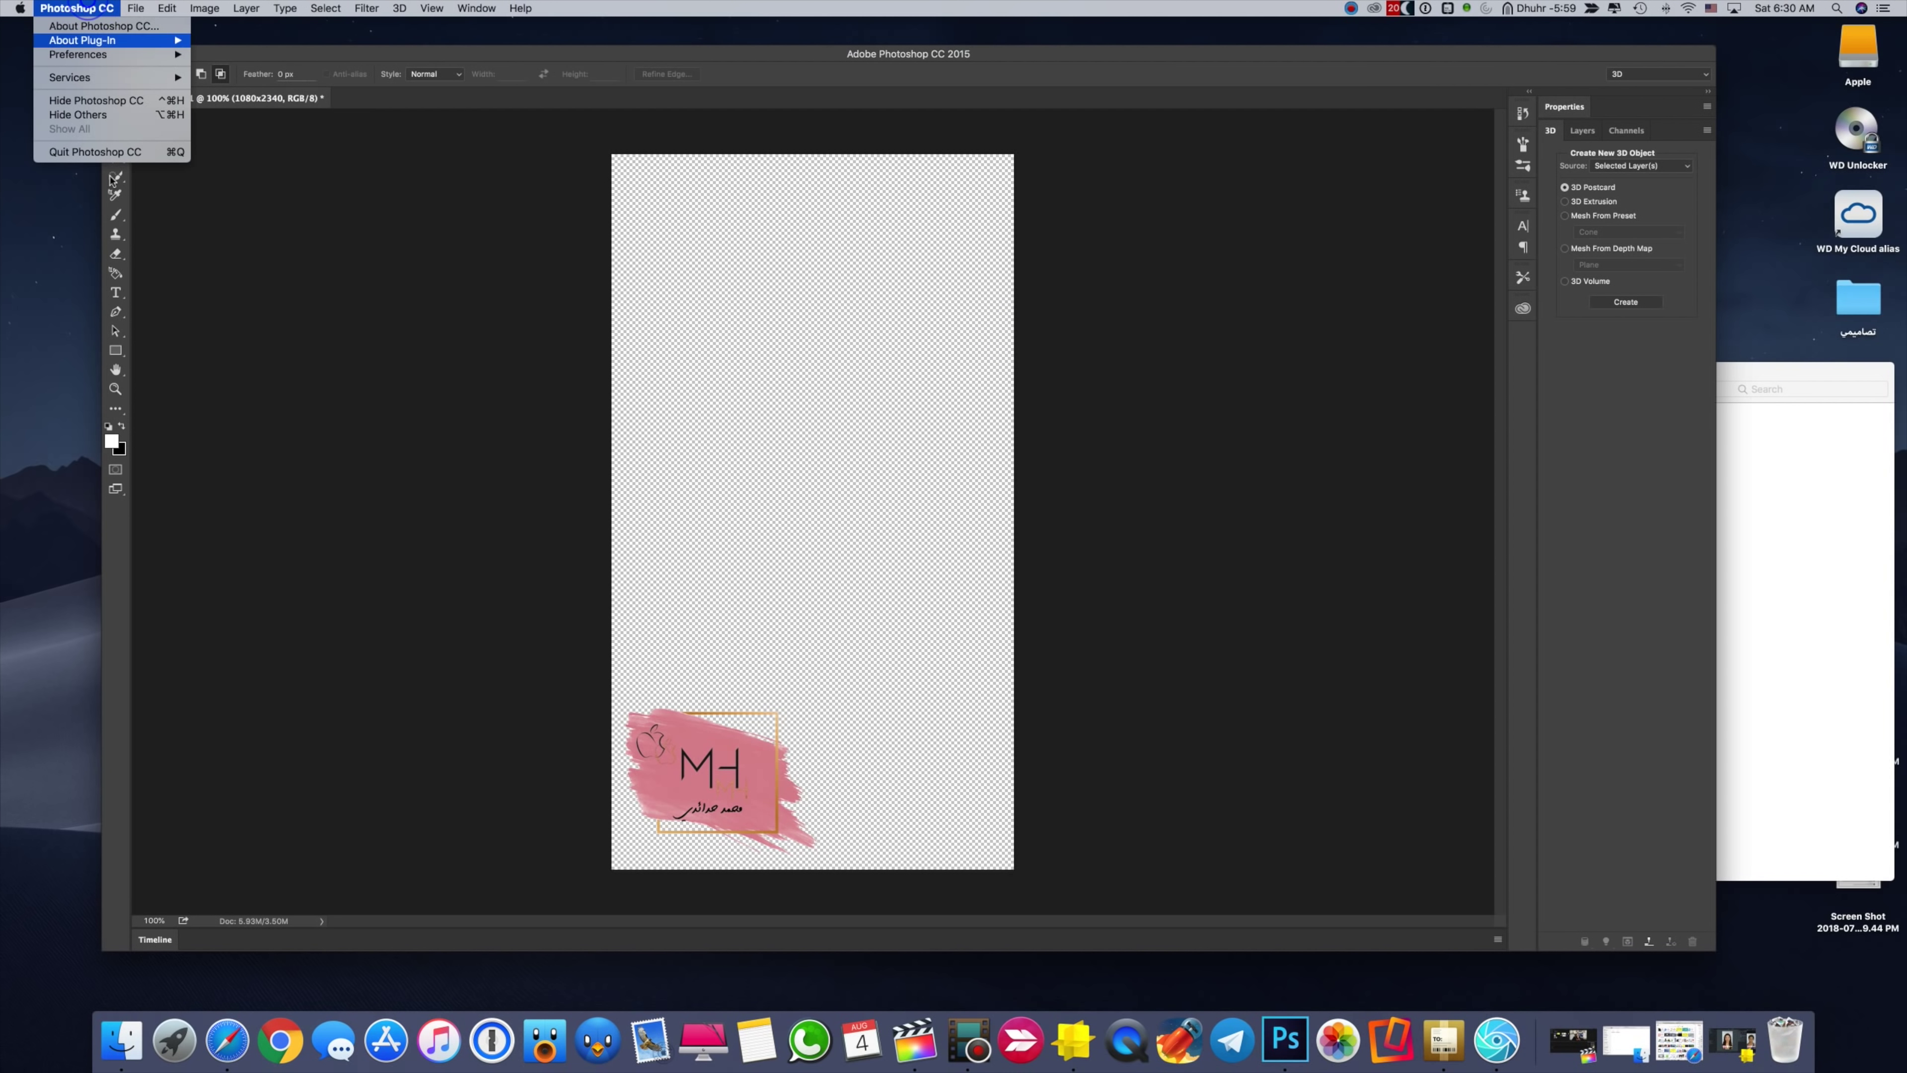
{"action": "left_click", "coordinate": [110, 152]}
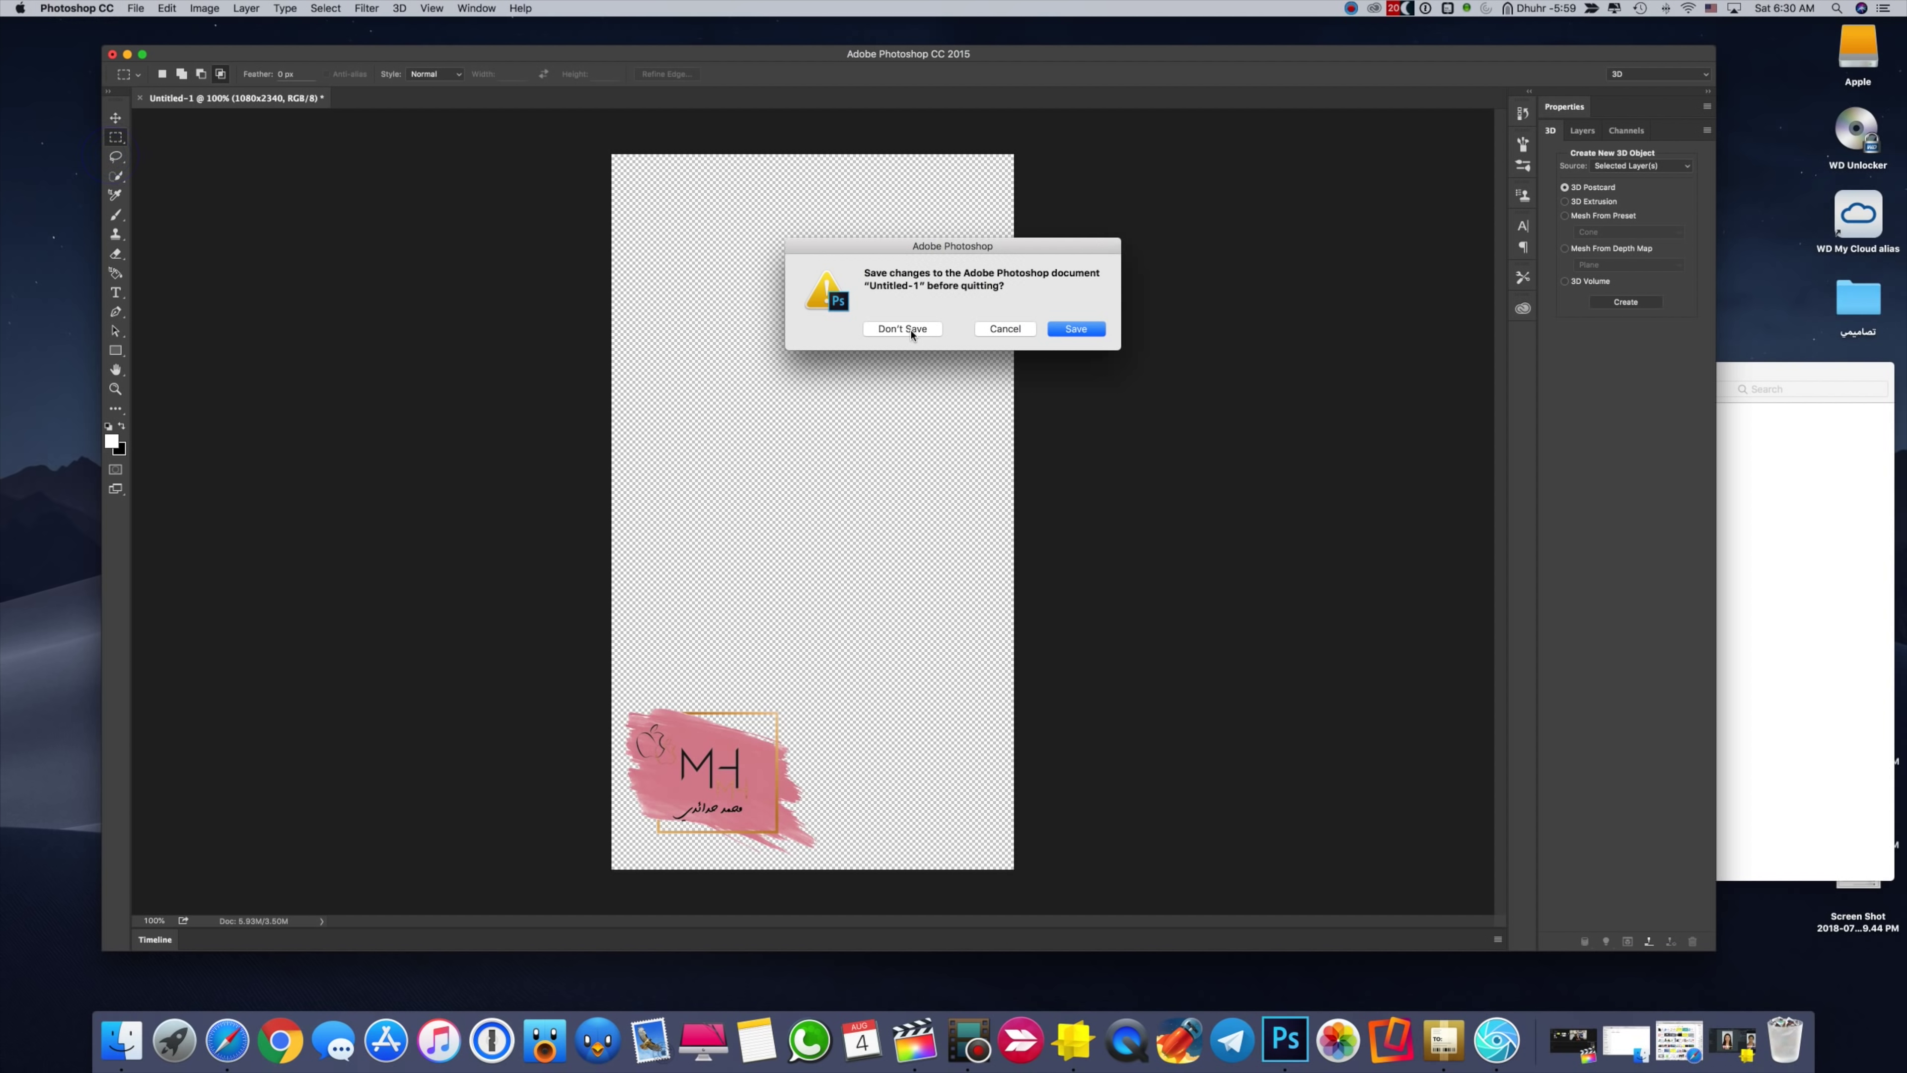
{"action": "left_click", "coordinate": [909, 325]}
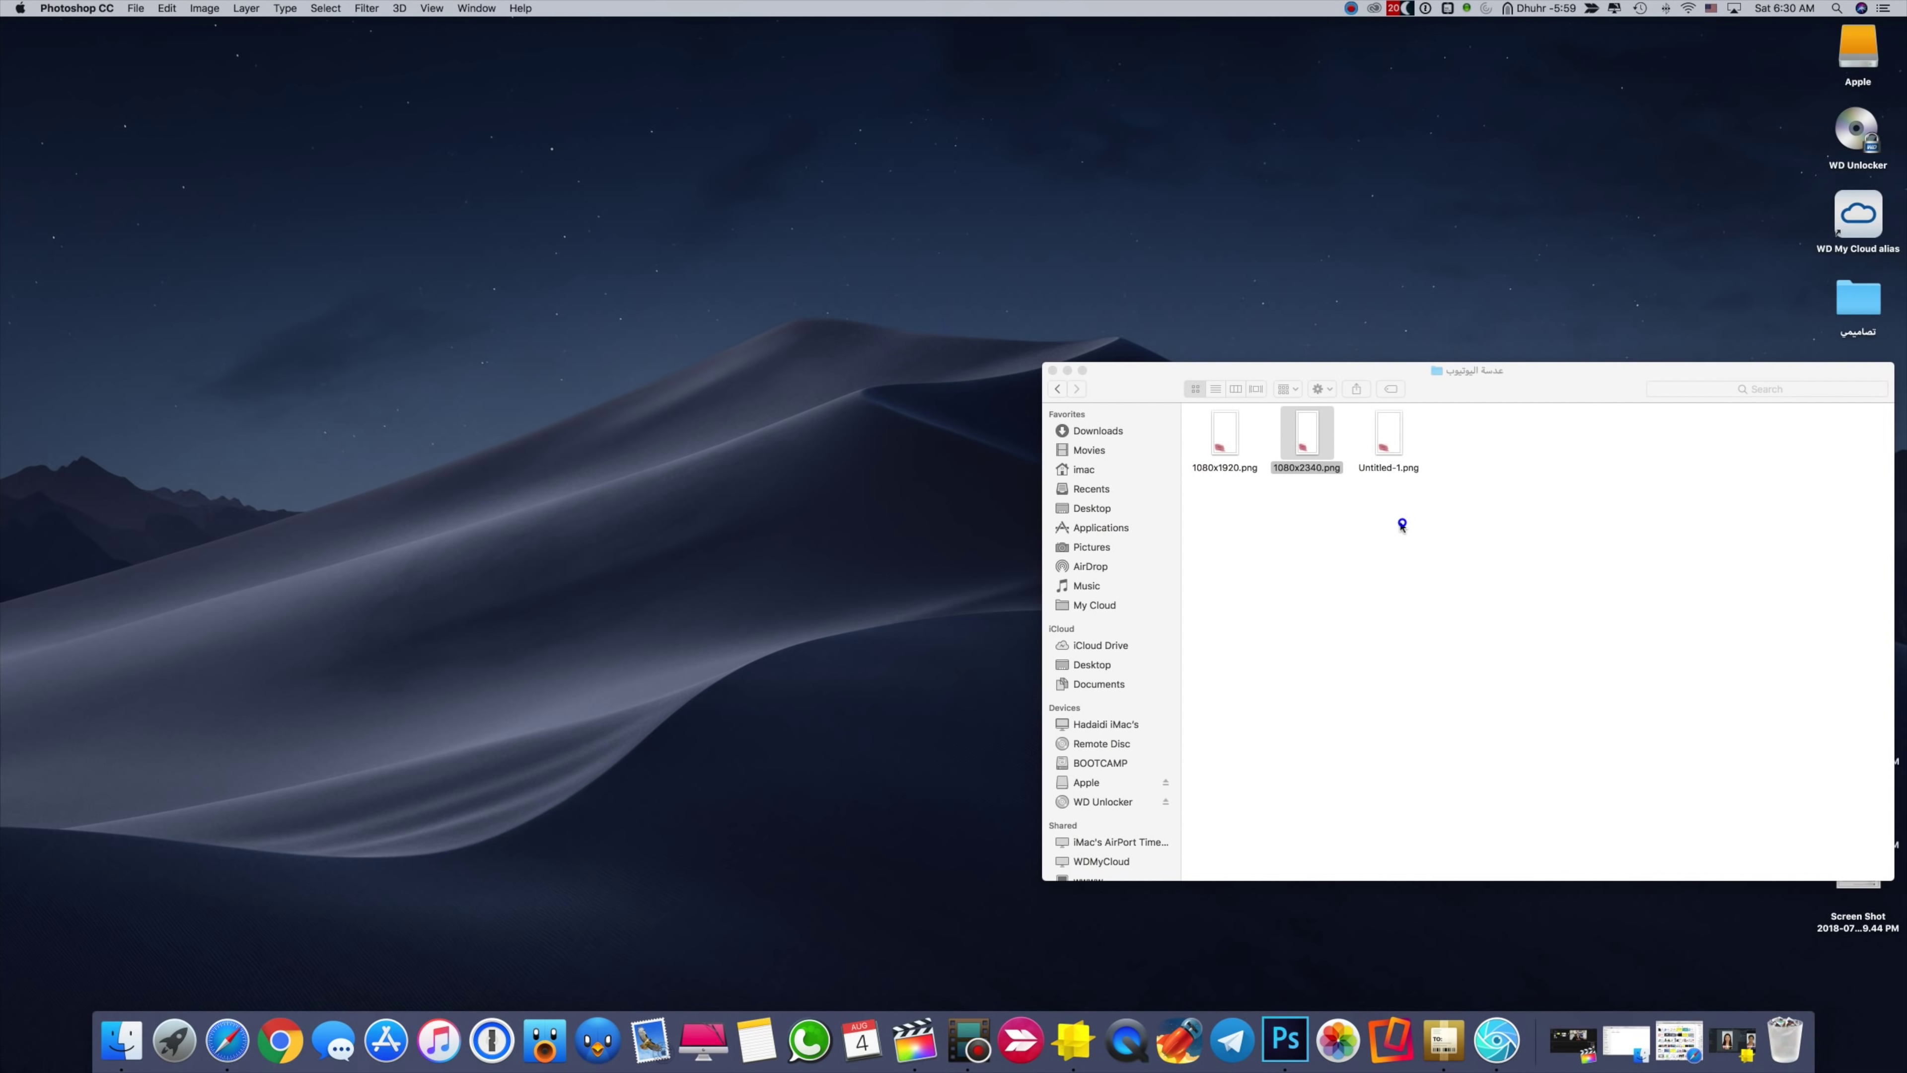
{"action": "left_click", "coordinate": [1402, 522]}
{"action": "double_click", "coordinate": [1387, 470]}
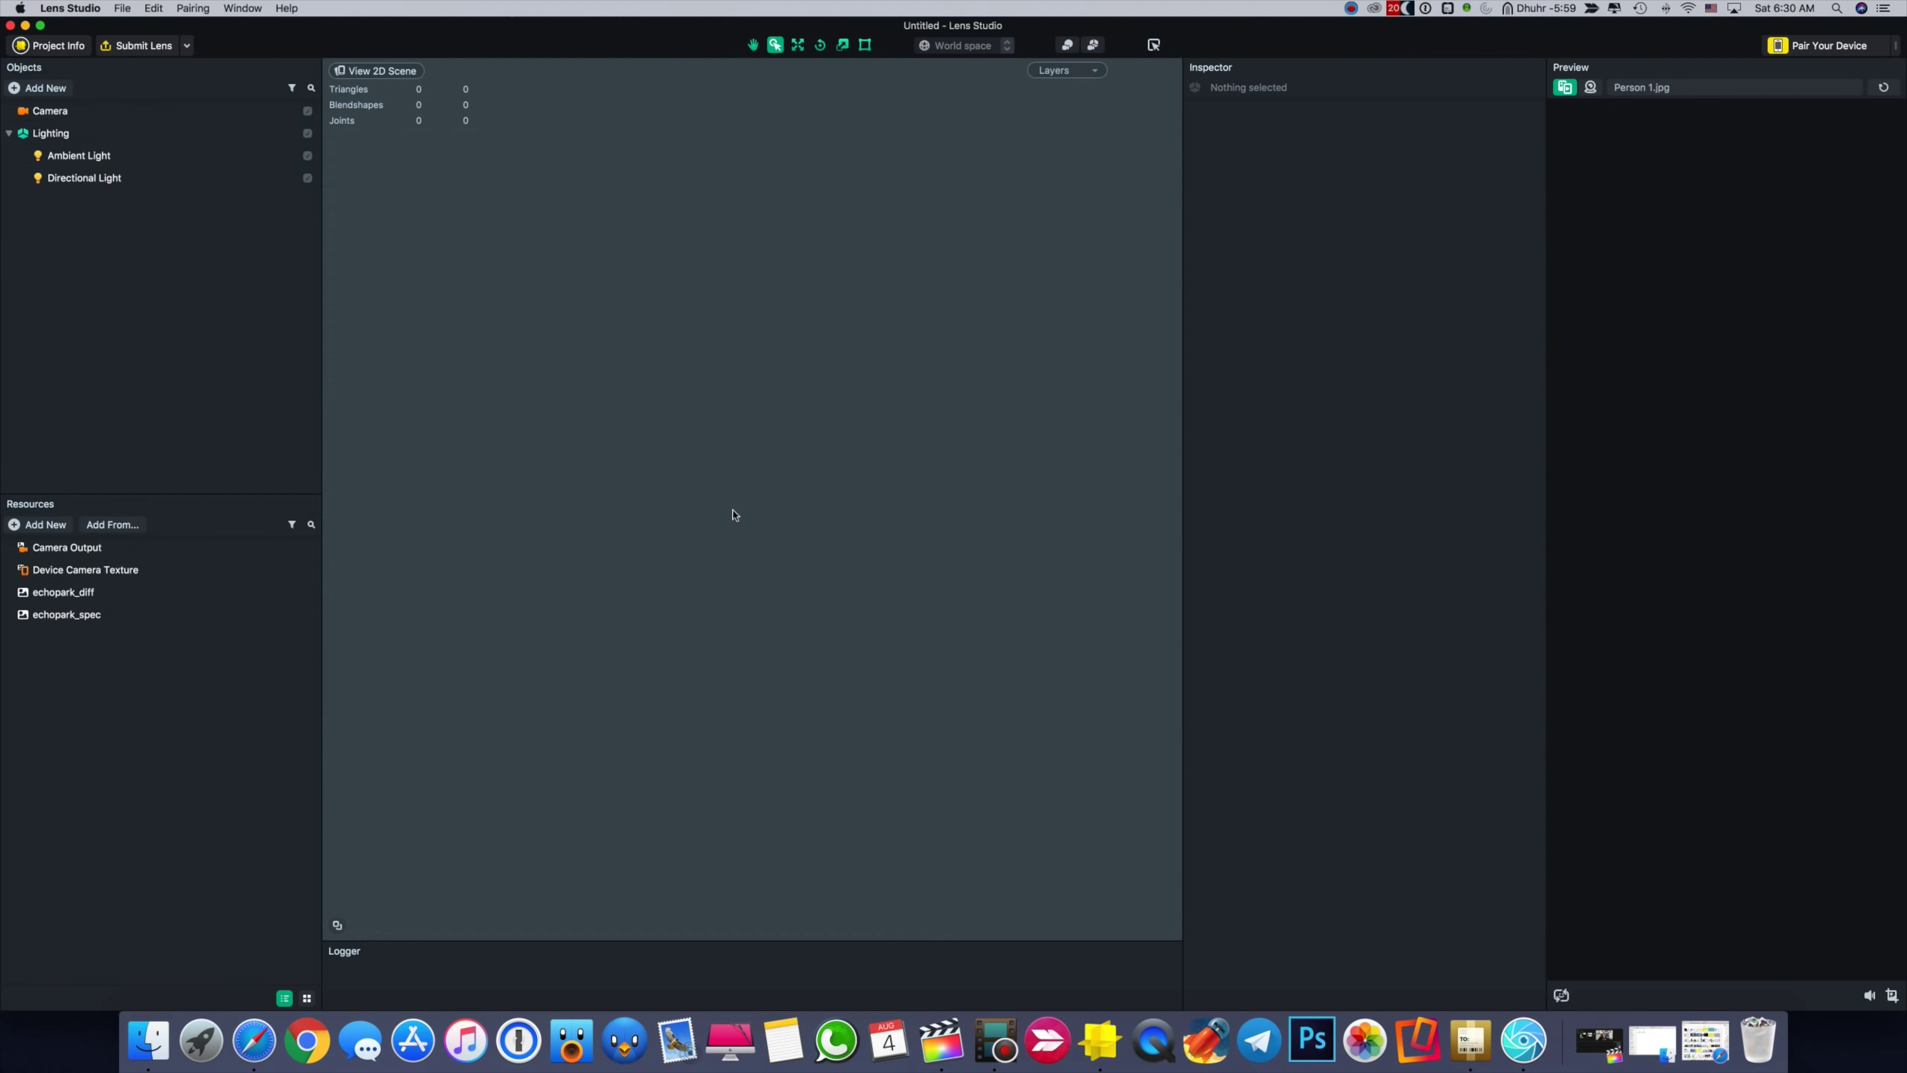
In Lens Studio, add a Billboard object to the scene and import Untitled-1.png as its sprite texture.
{"action": "left_click", "coordinate": [41, 88]}
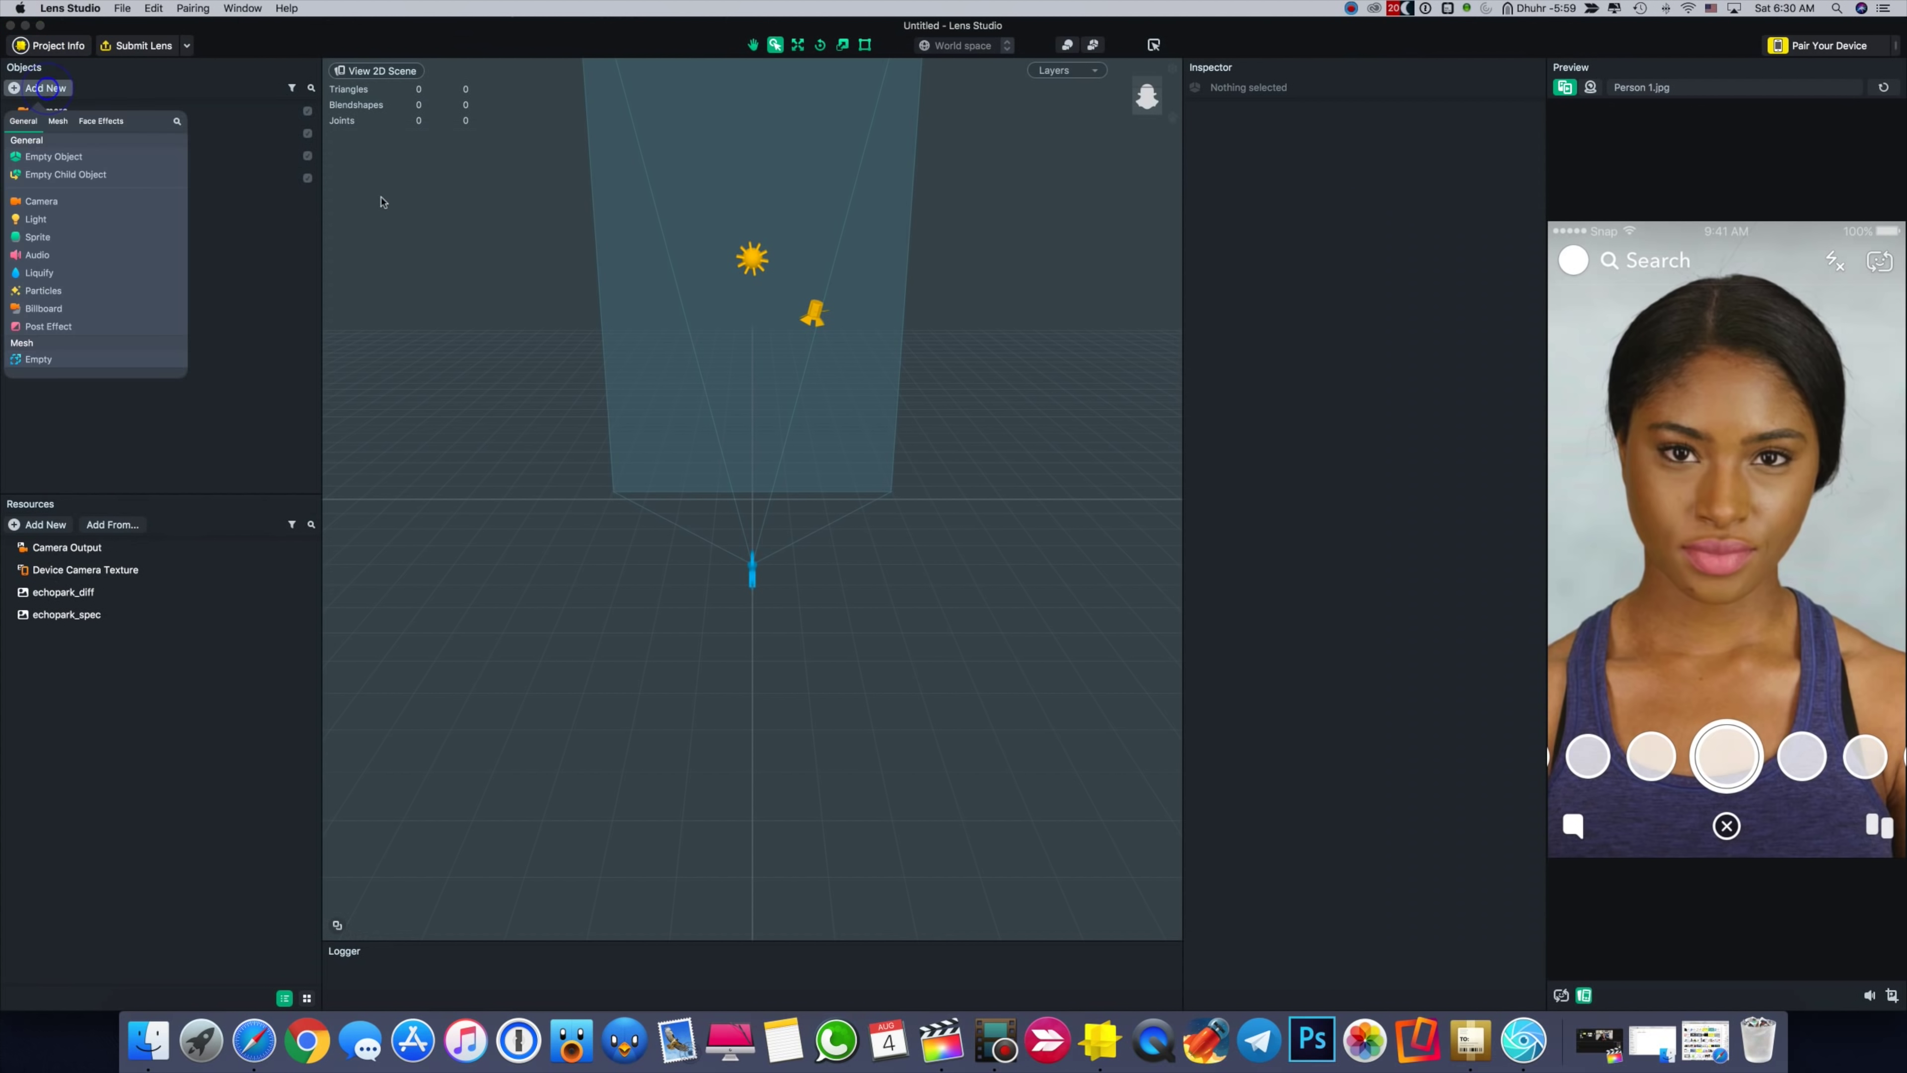
{"action": "left_click", "coordinate": [45, 308]}
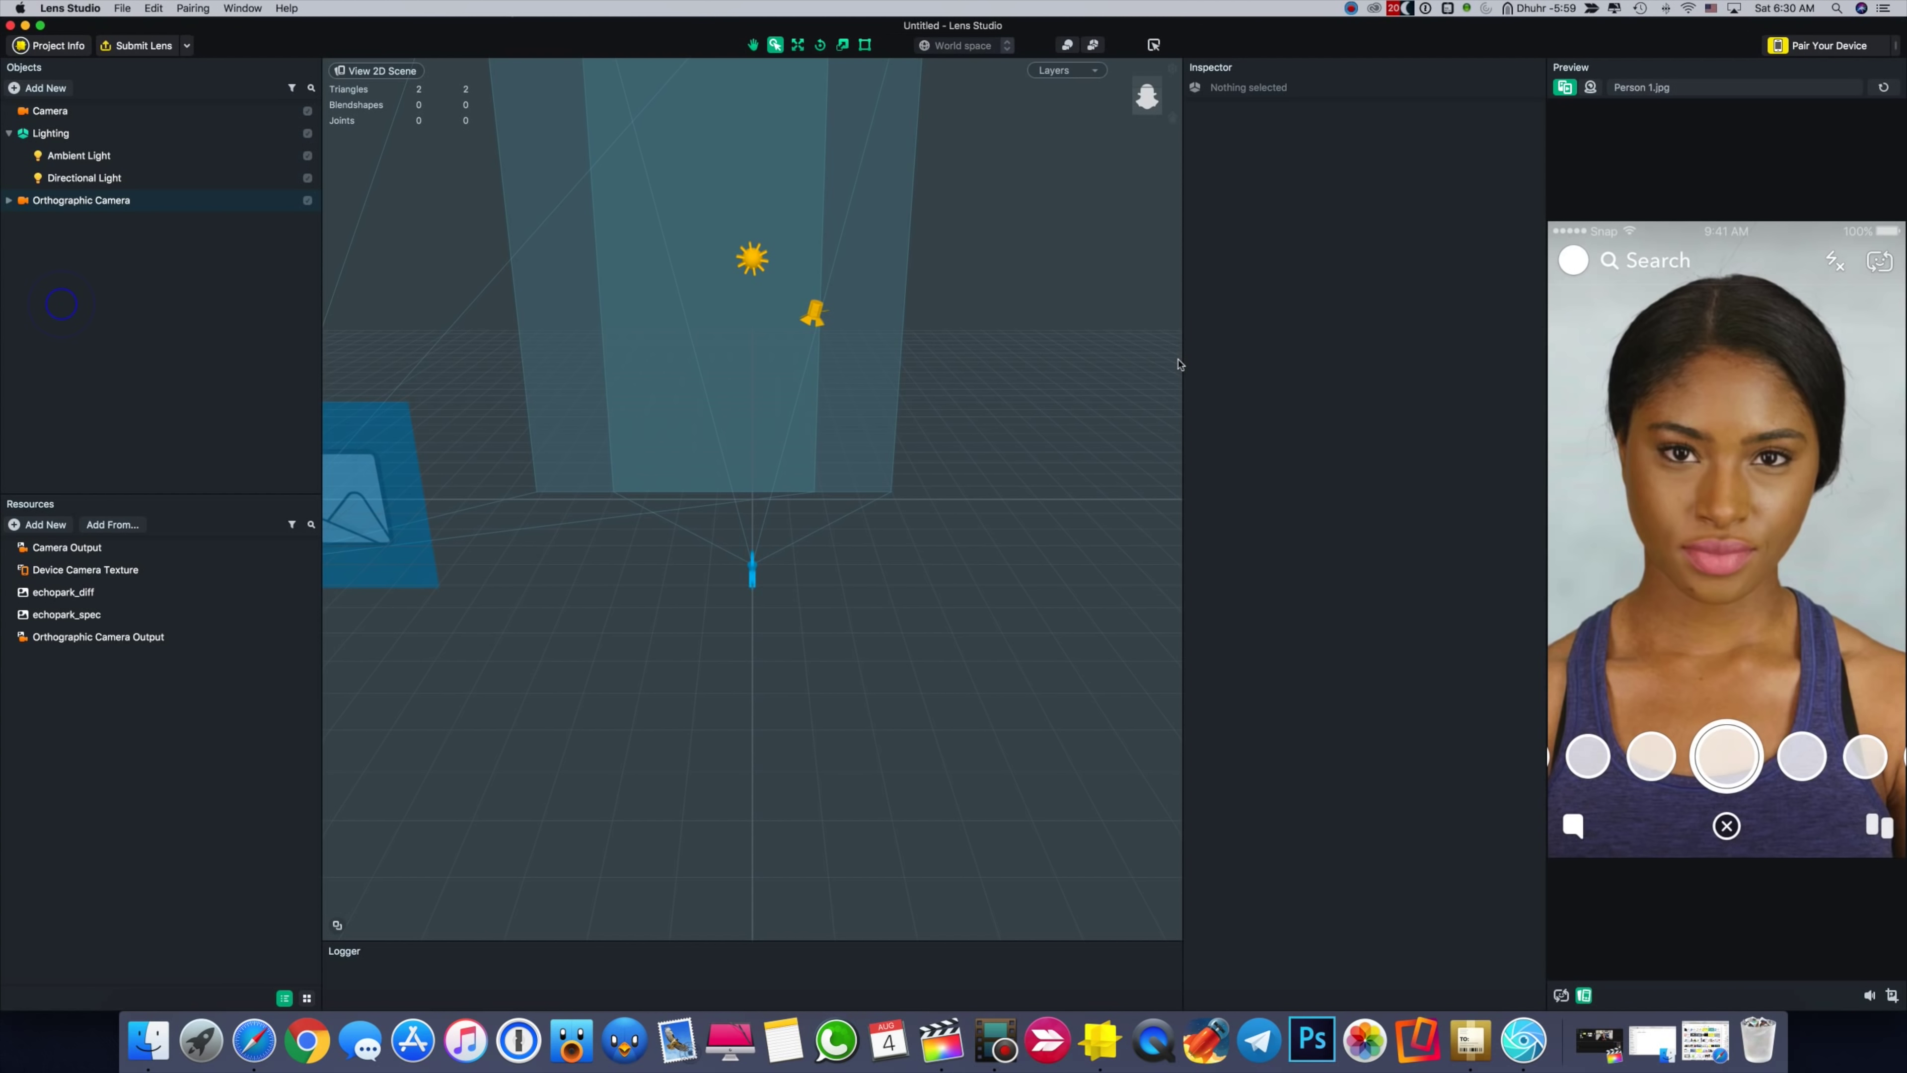
{"action": "left_click", "coordinate": [1347, 273]}
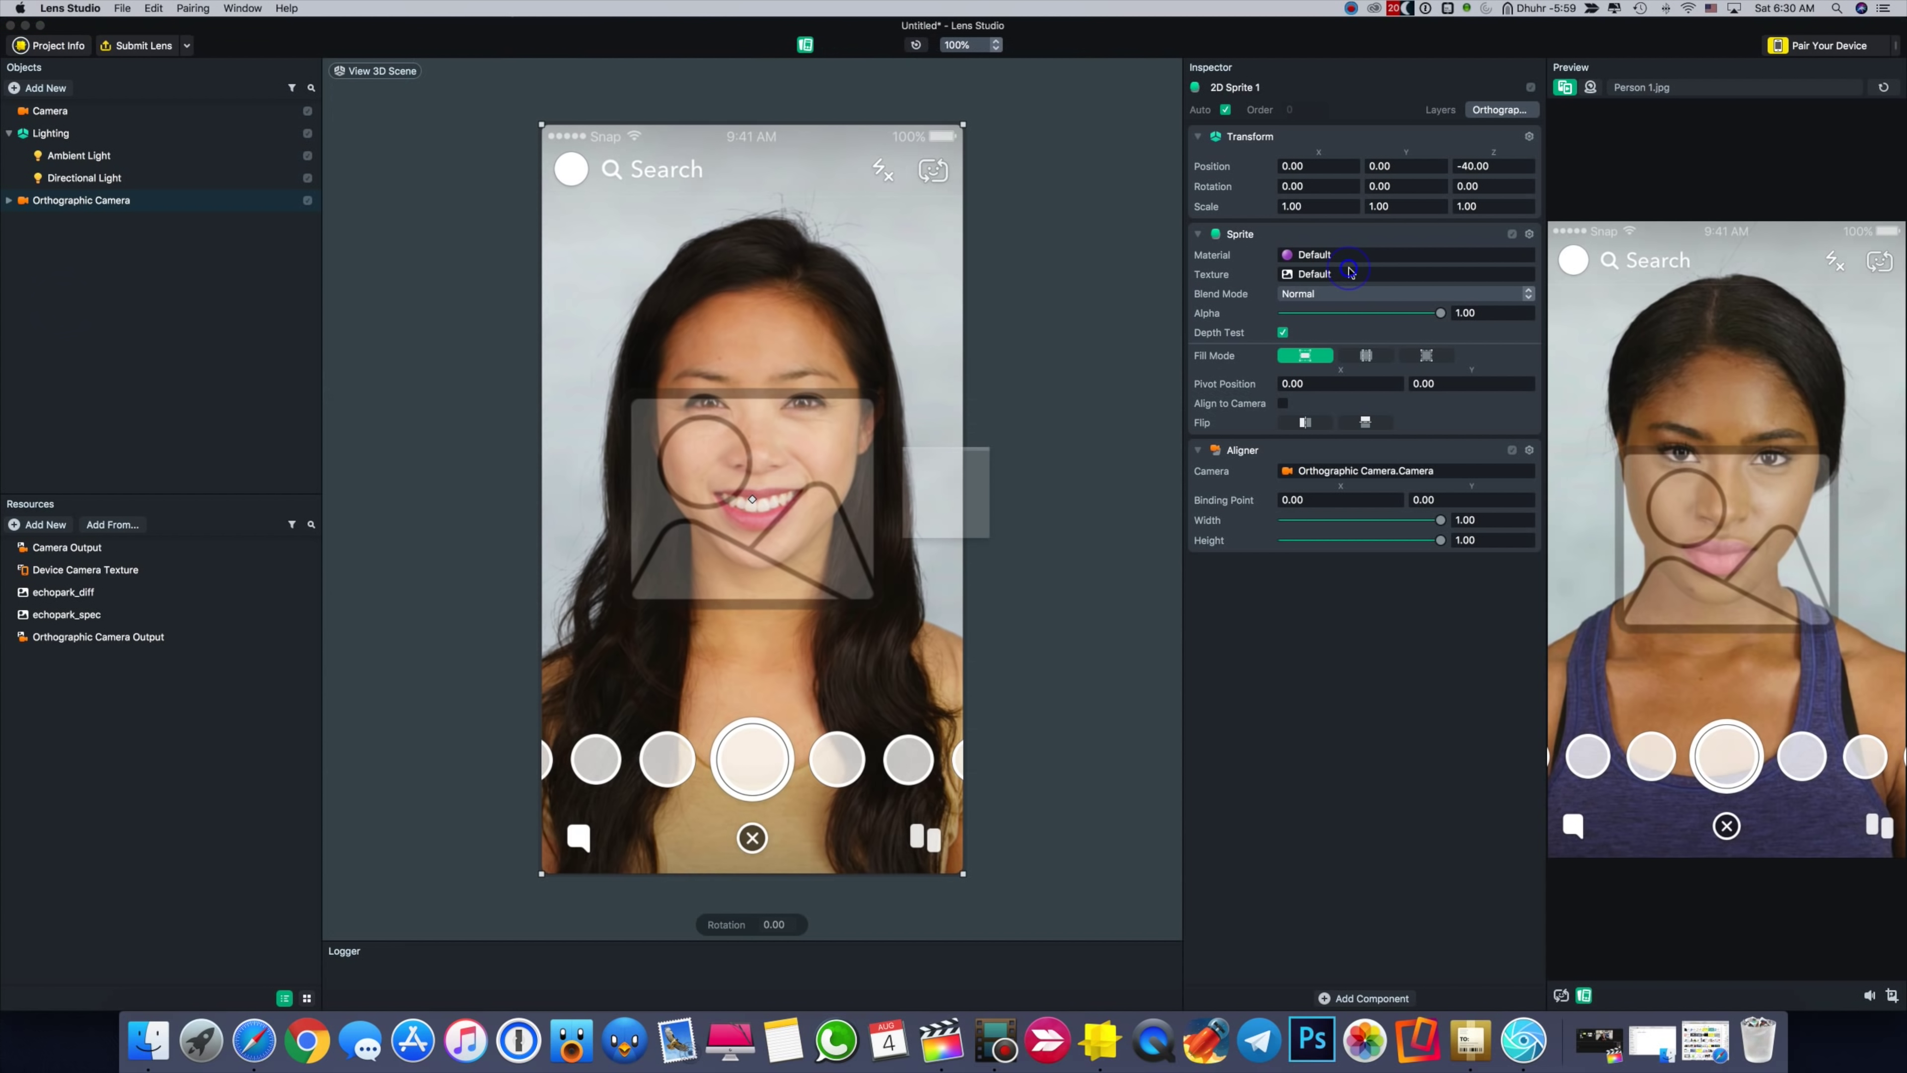
{"action": "left_click", "coordinate": [785, 329]}
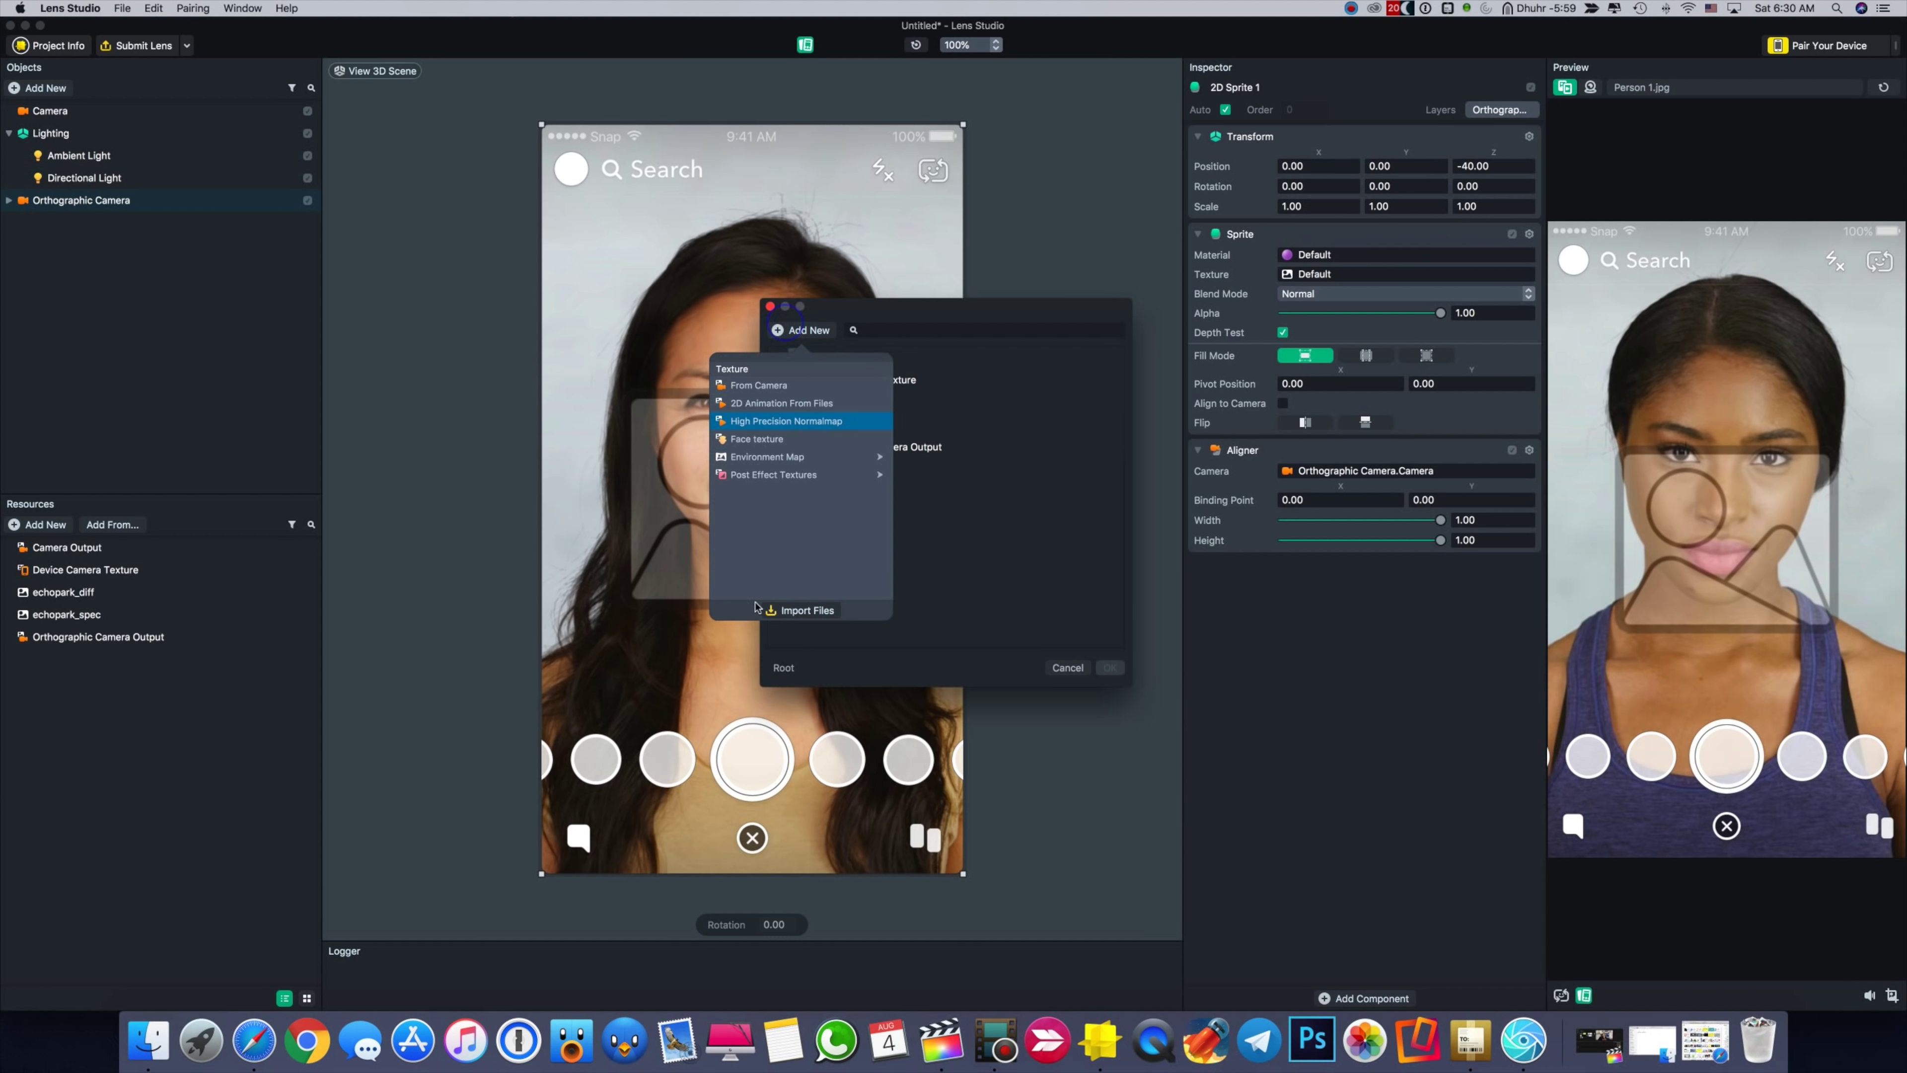
{"action": "left_click", "coordinate": [776, 610]}
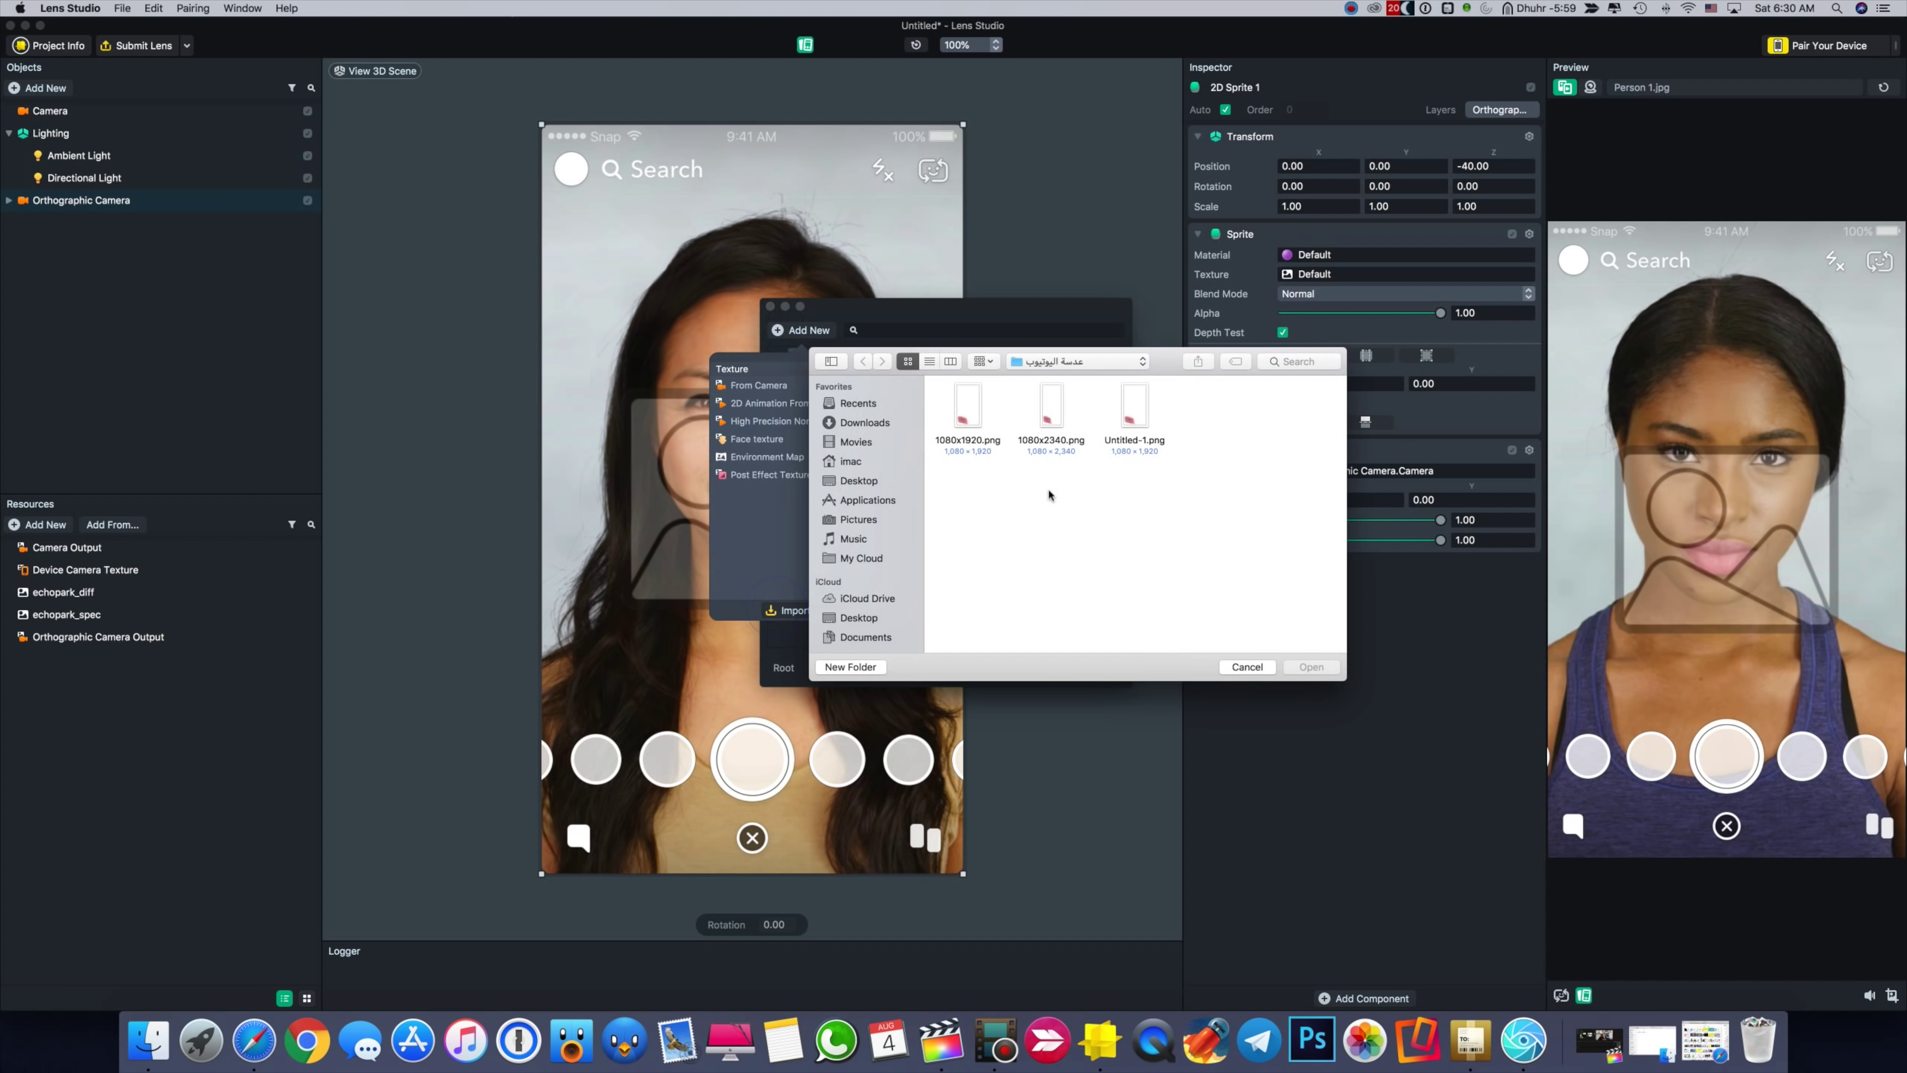
{"action": "left_click", "coordinate": [1139, 421]}
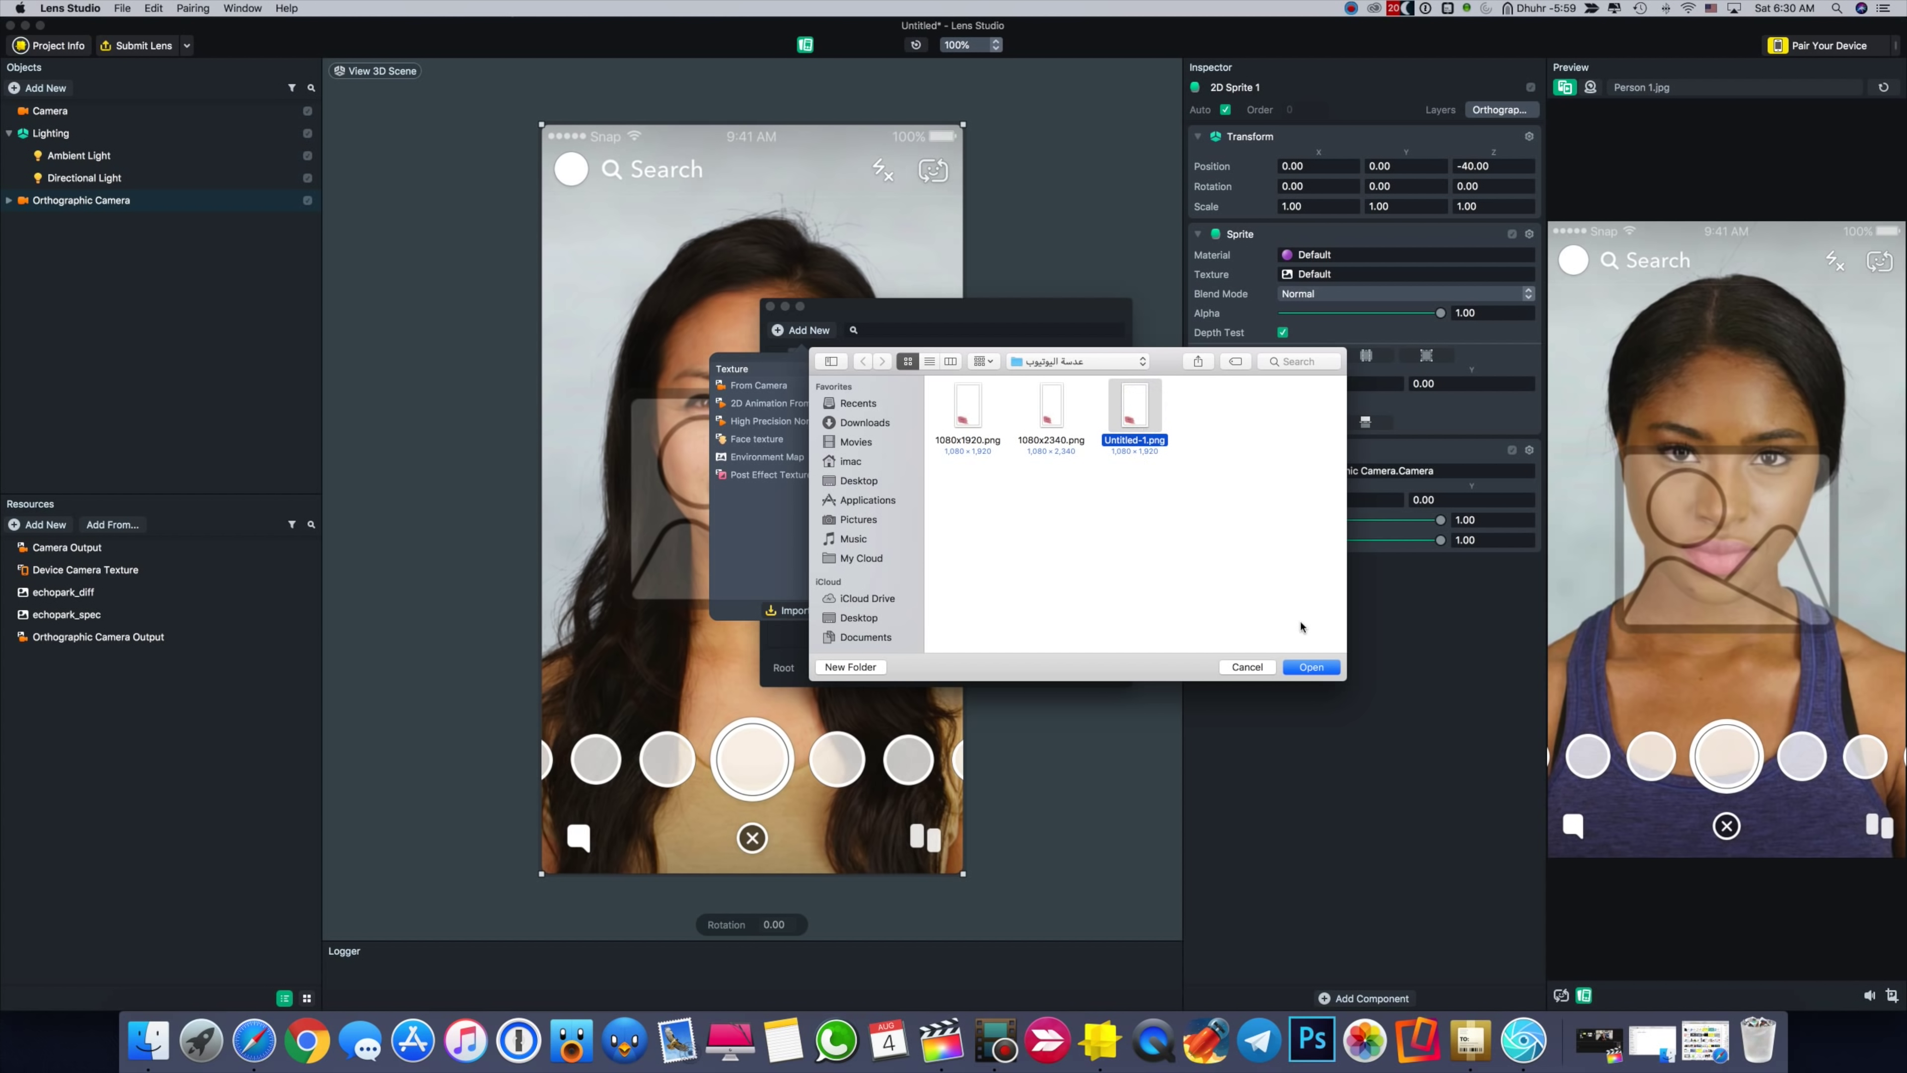
{"action": "left_click", "coordinate": [1308, 667]}
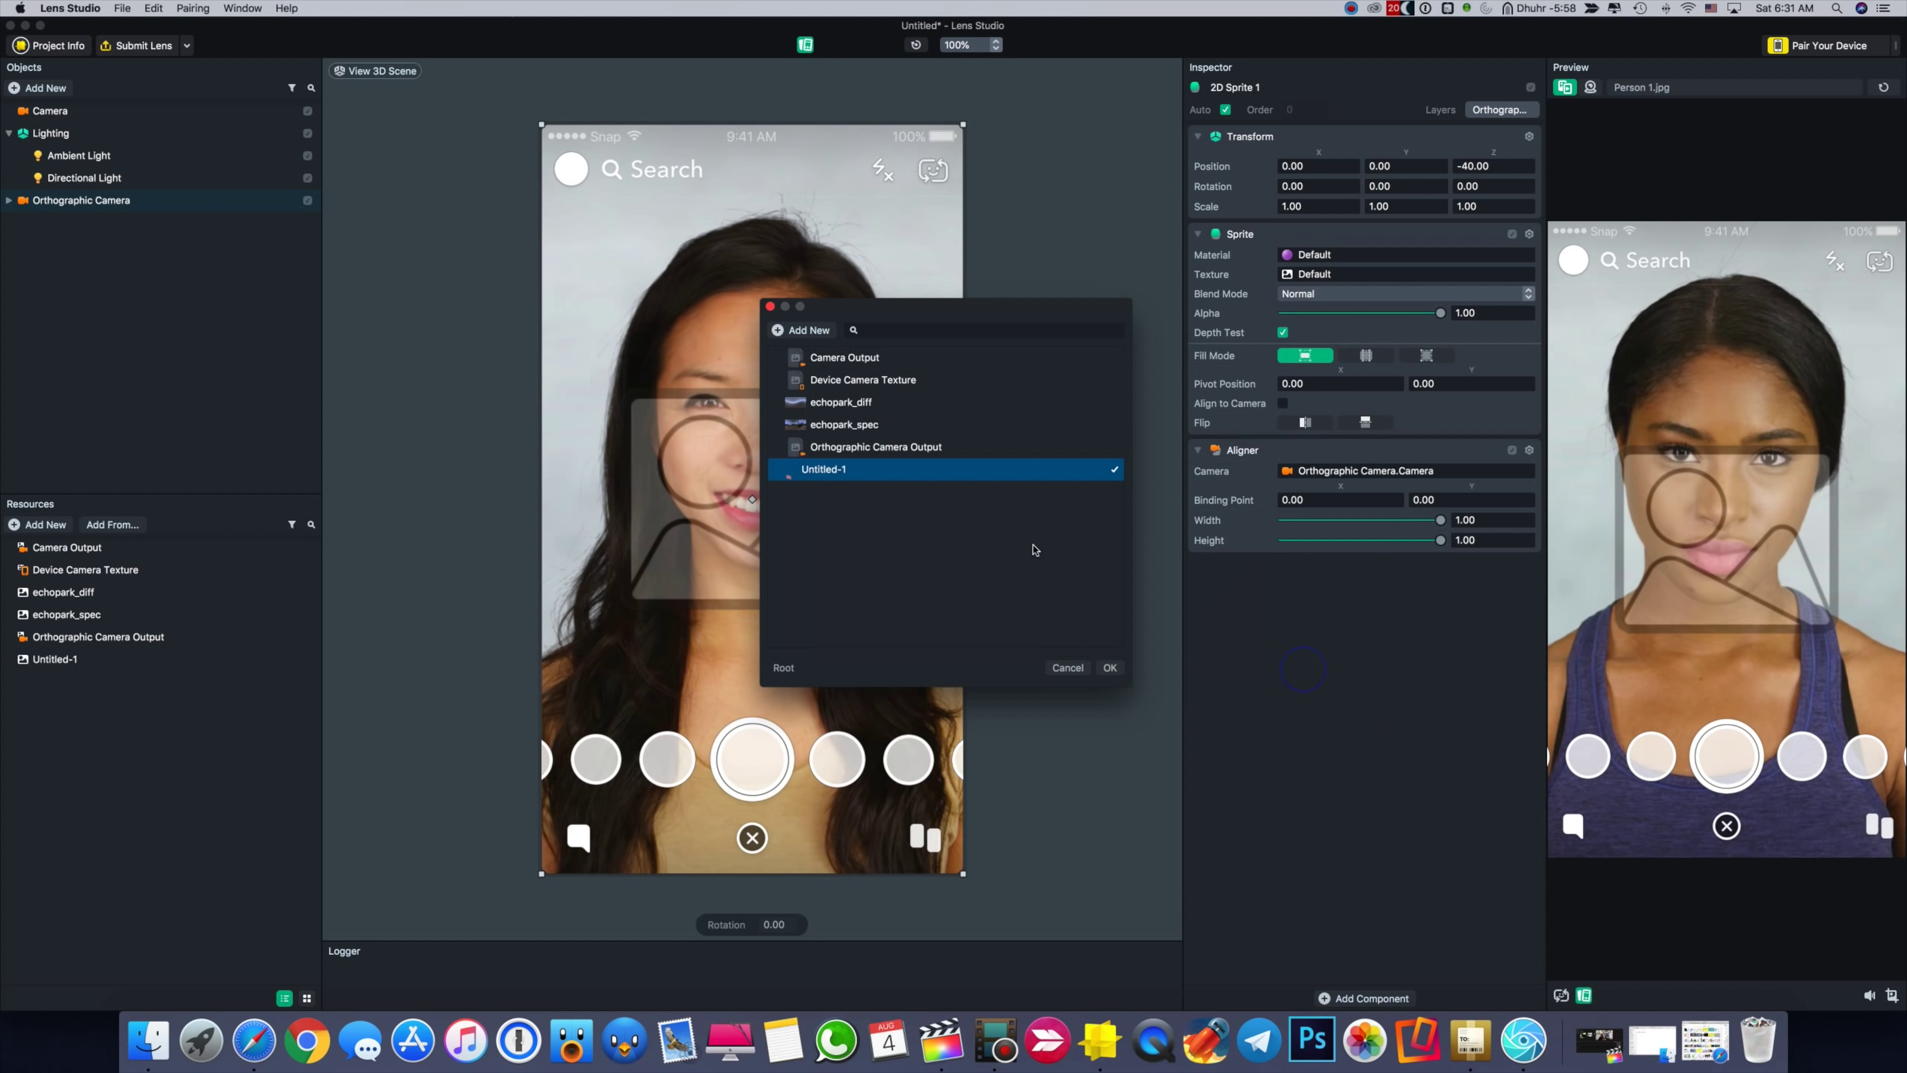
{"action": "left_click", "coordinate": [1107, 669]}
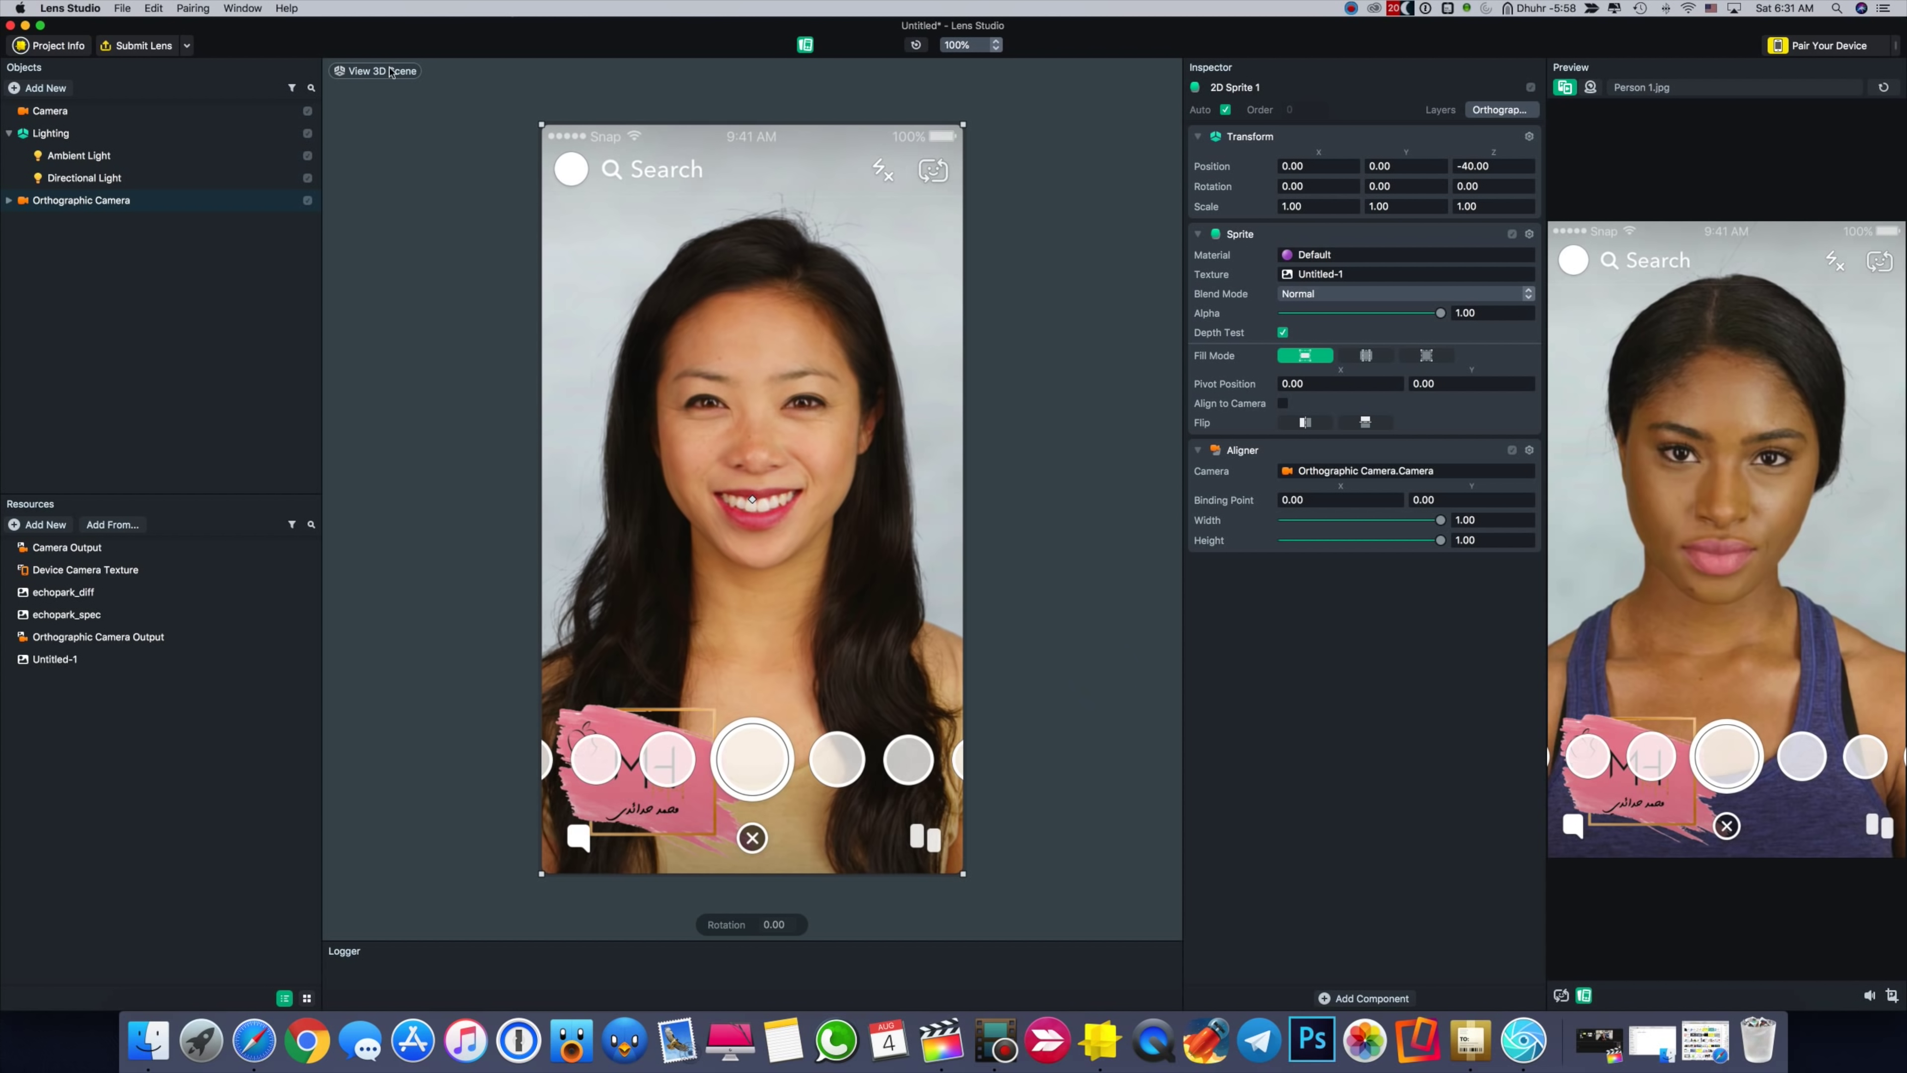
Start submitting the lens, and switch to Photoshop to create a transparent 320 by 320 pixel document for the icon.
{"action": "left_click", "coordinate": [137, 47]}
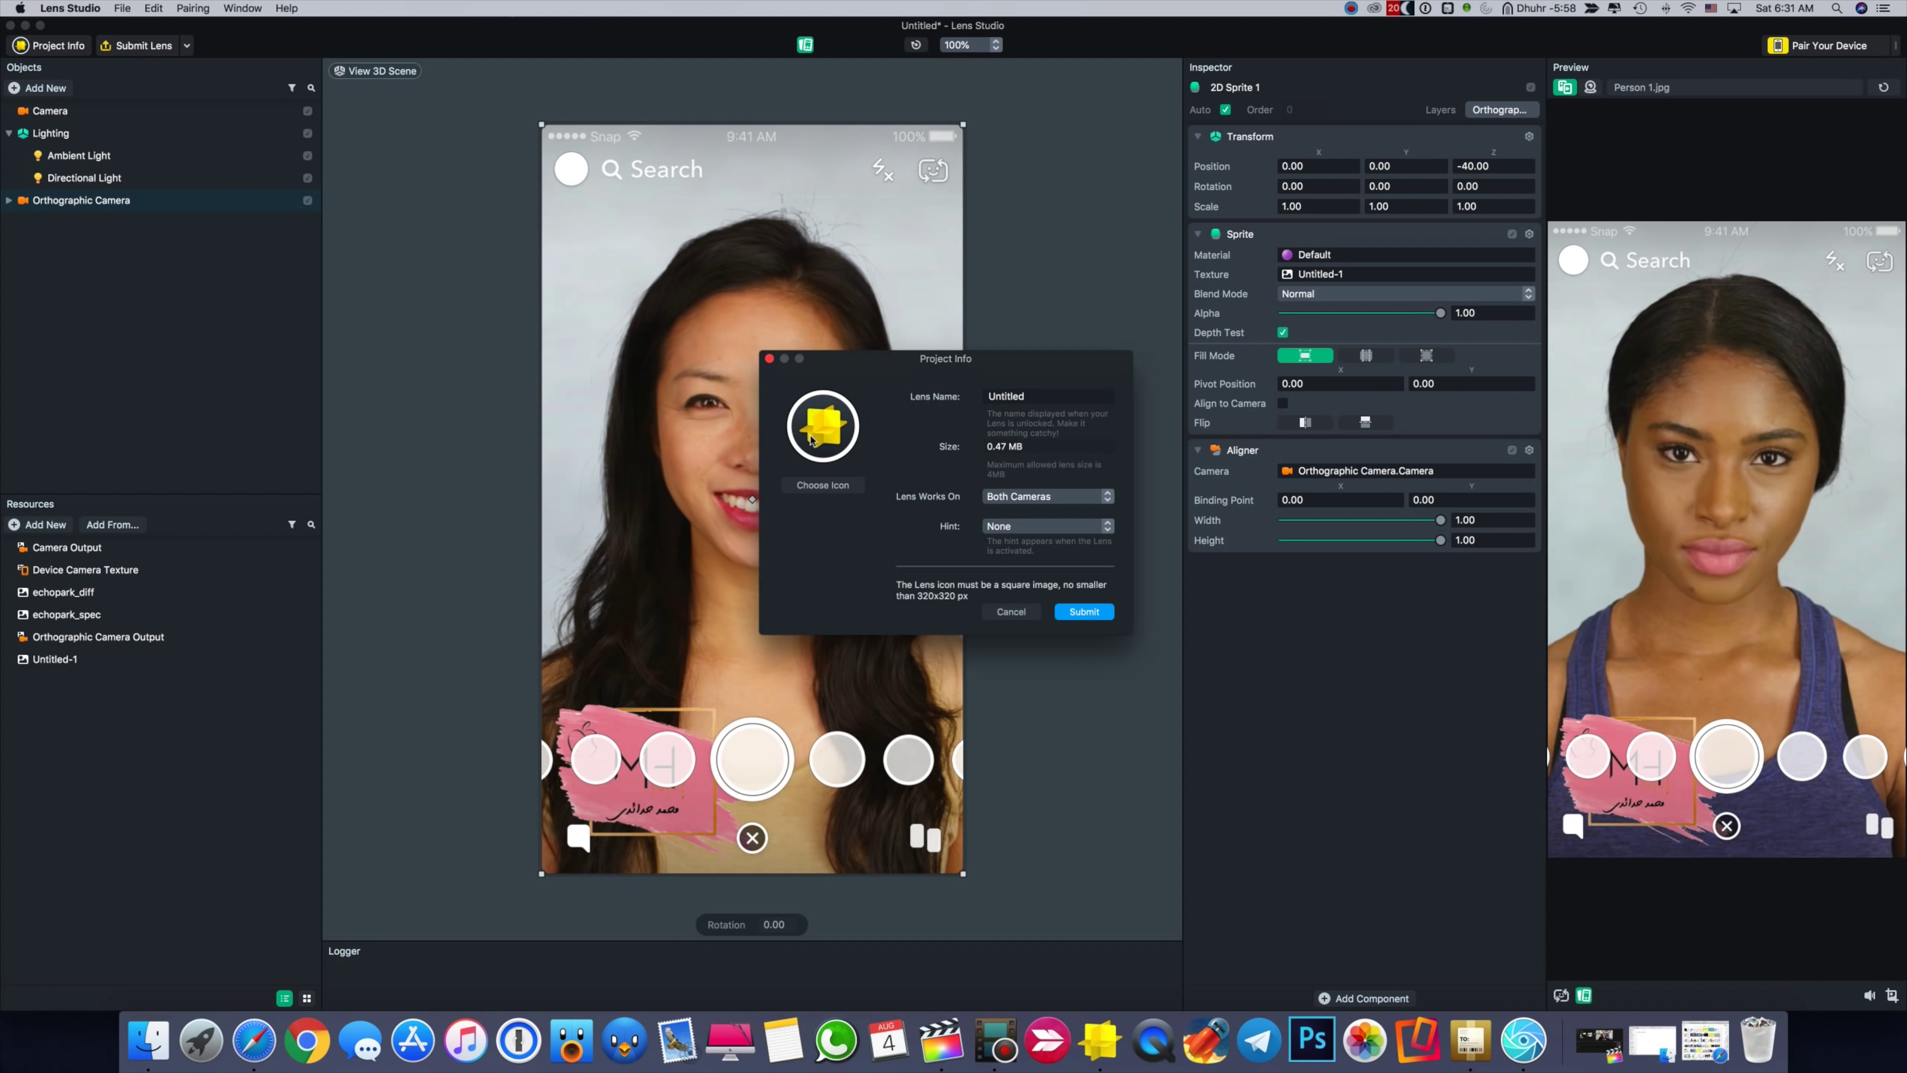
{"action": "left_click", "coordinate": [1311, 1039]}
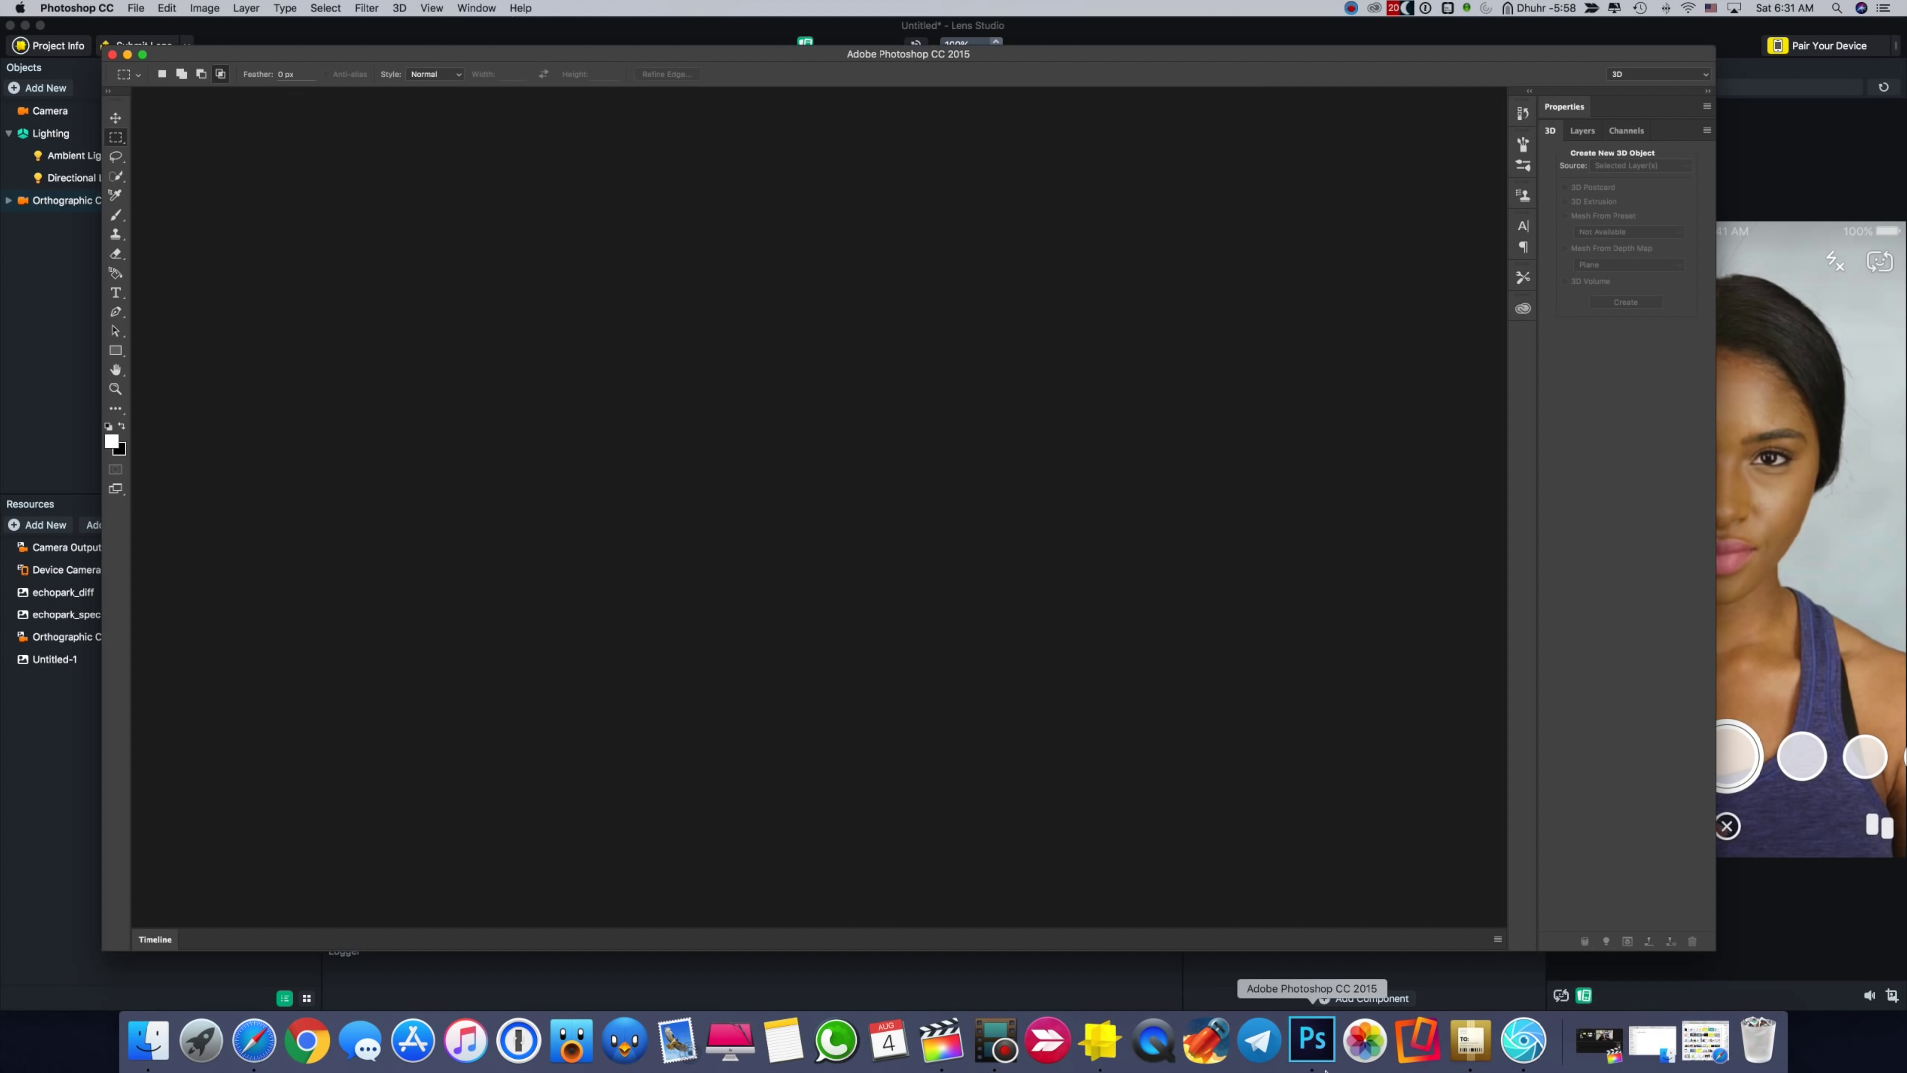
{"action": "left_click", "coordinate": [135, 7]}
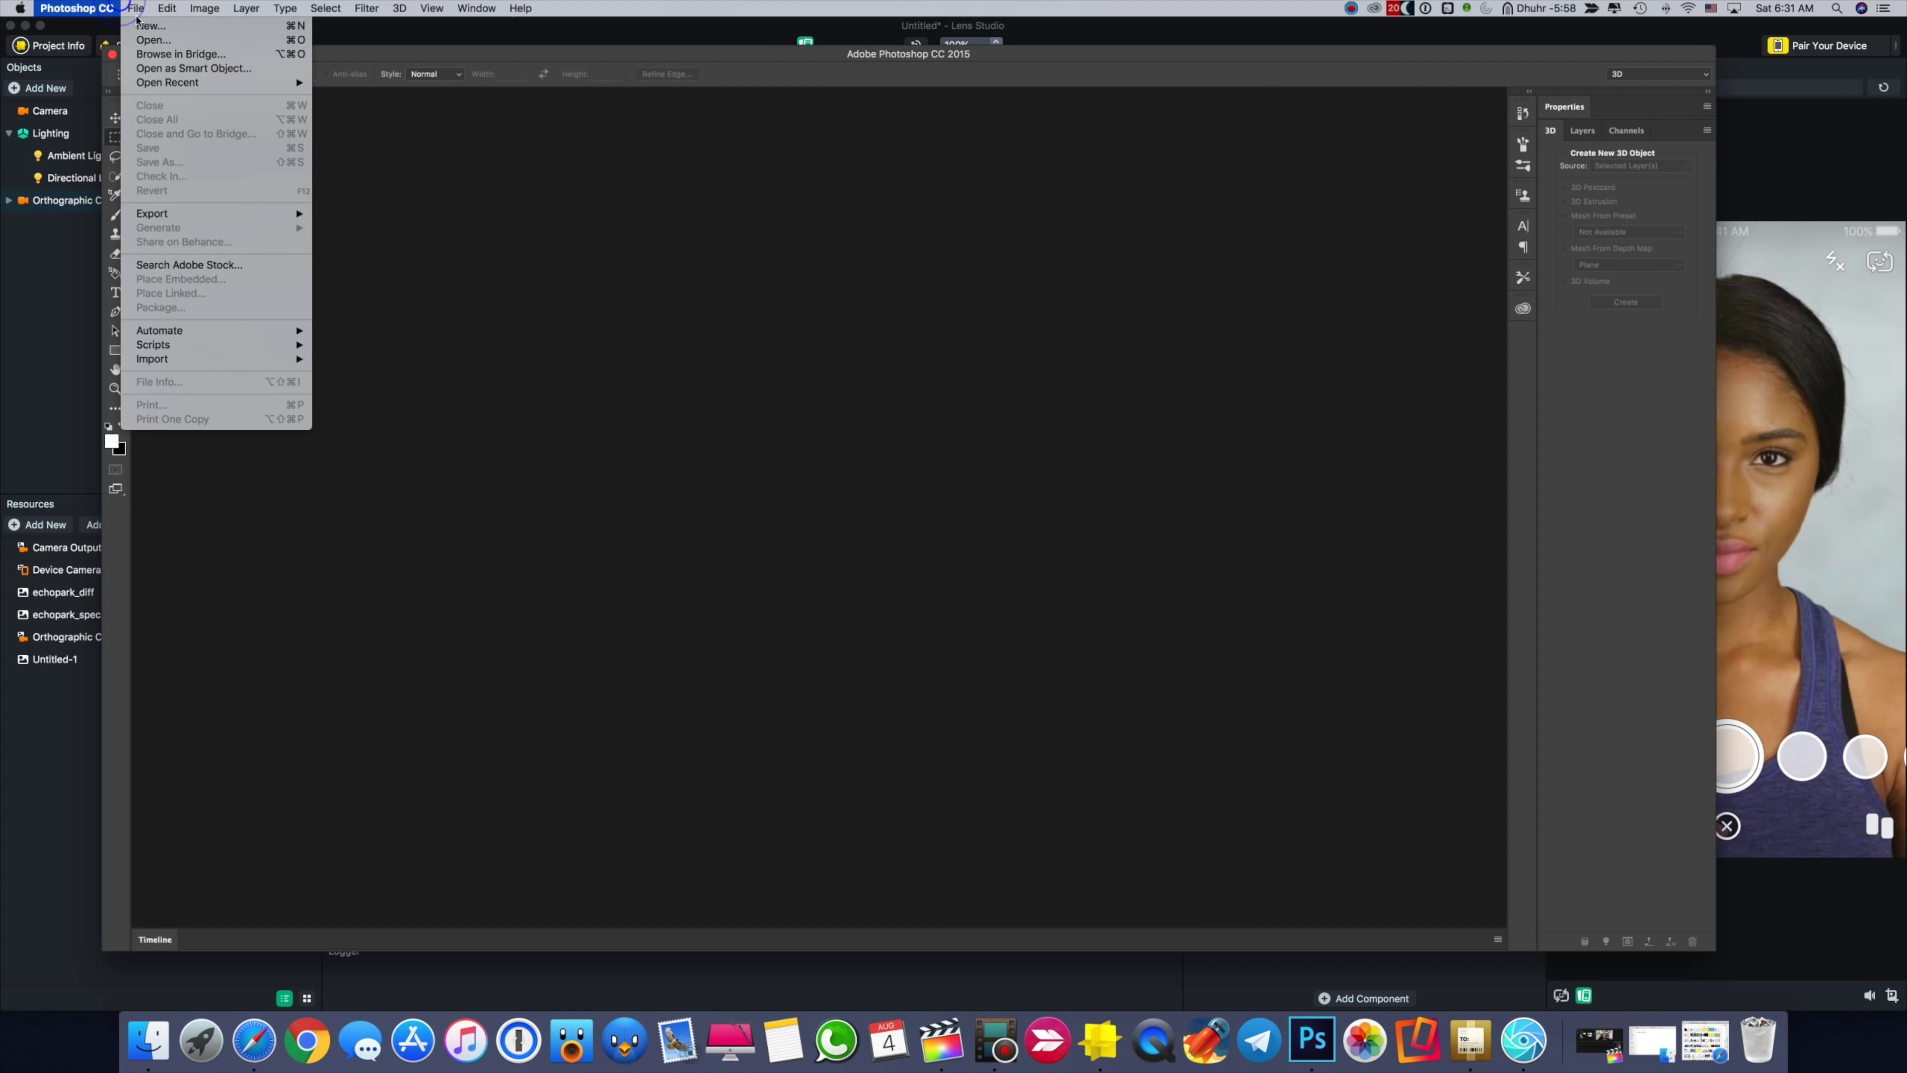
{"action": "left_click", "coordinate": [140, 30]}
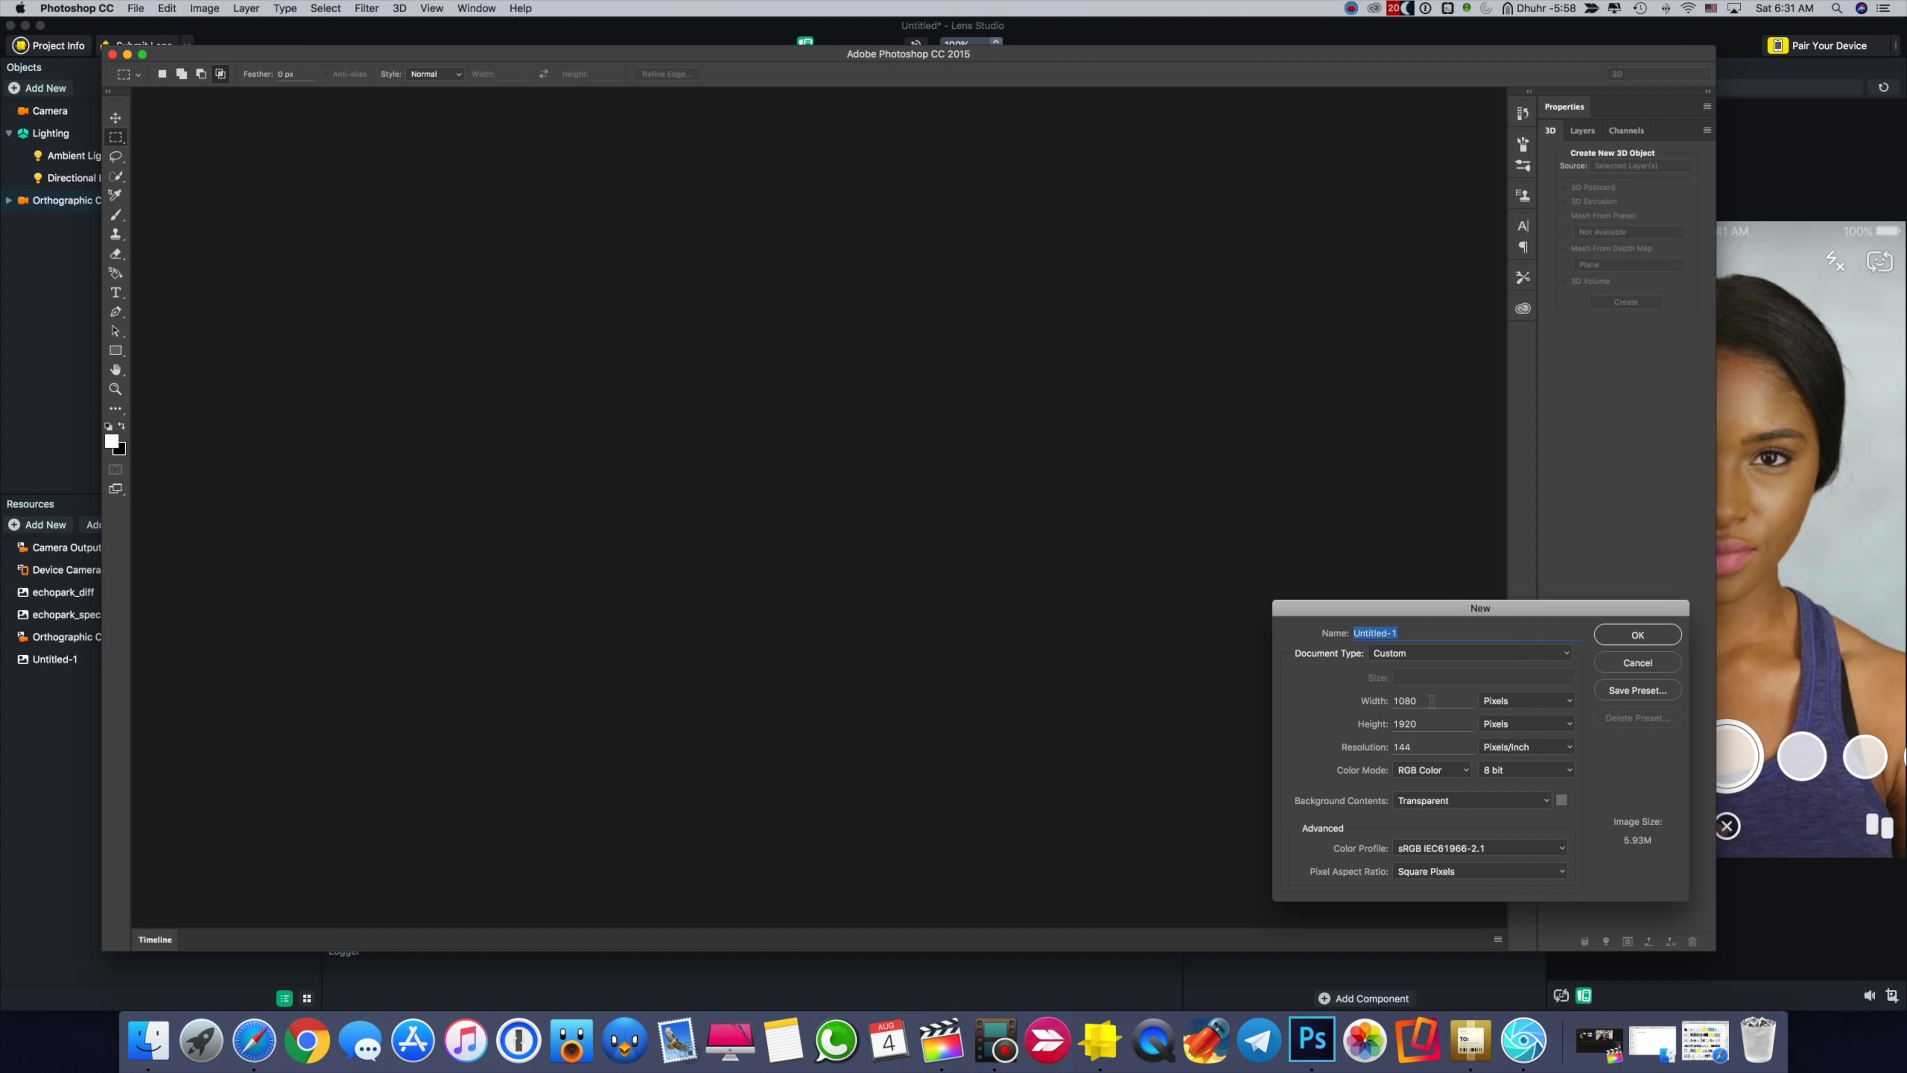
{"action": "double_click", "coordinate": [1431, 701]}
{"action": "type", "text": "320"}
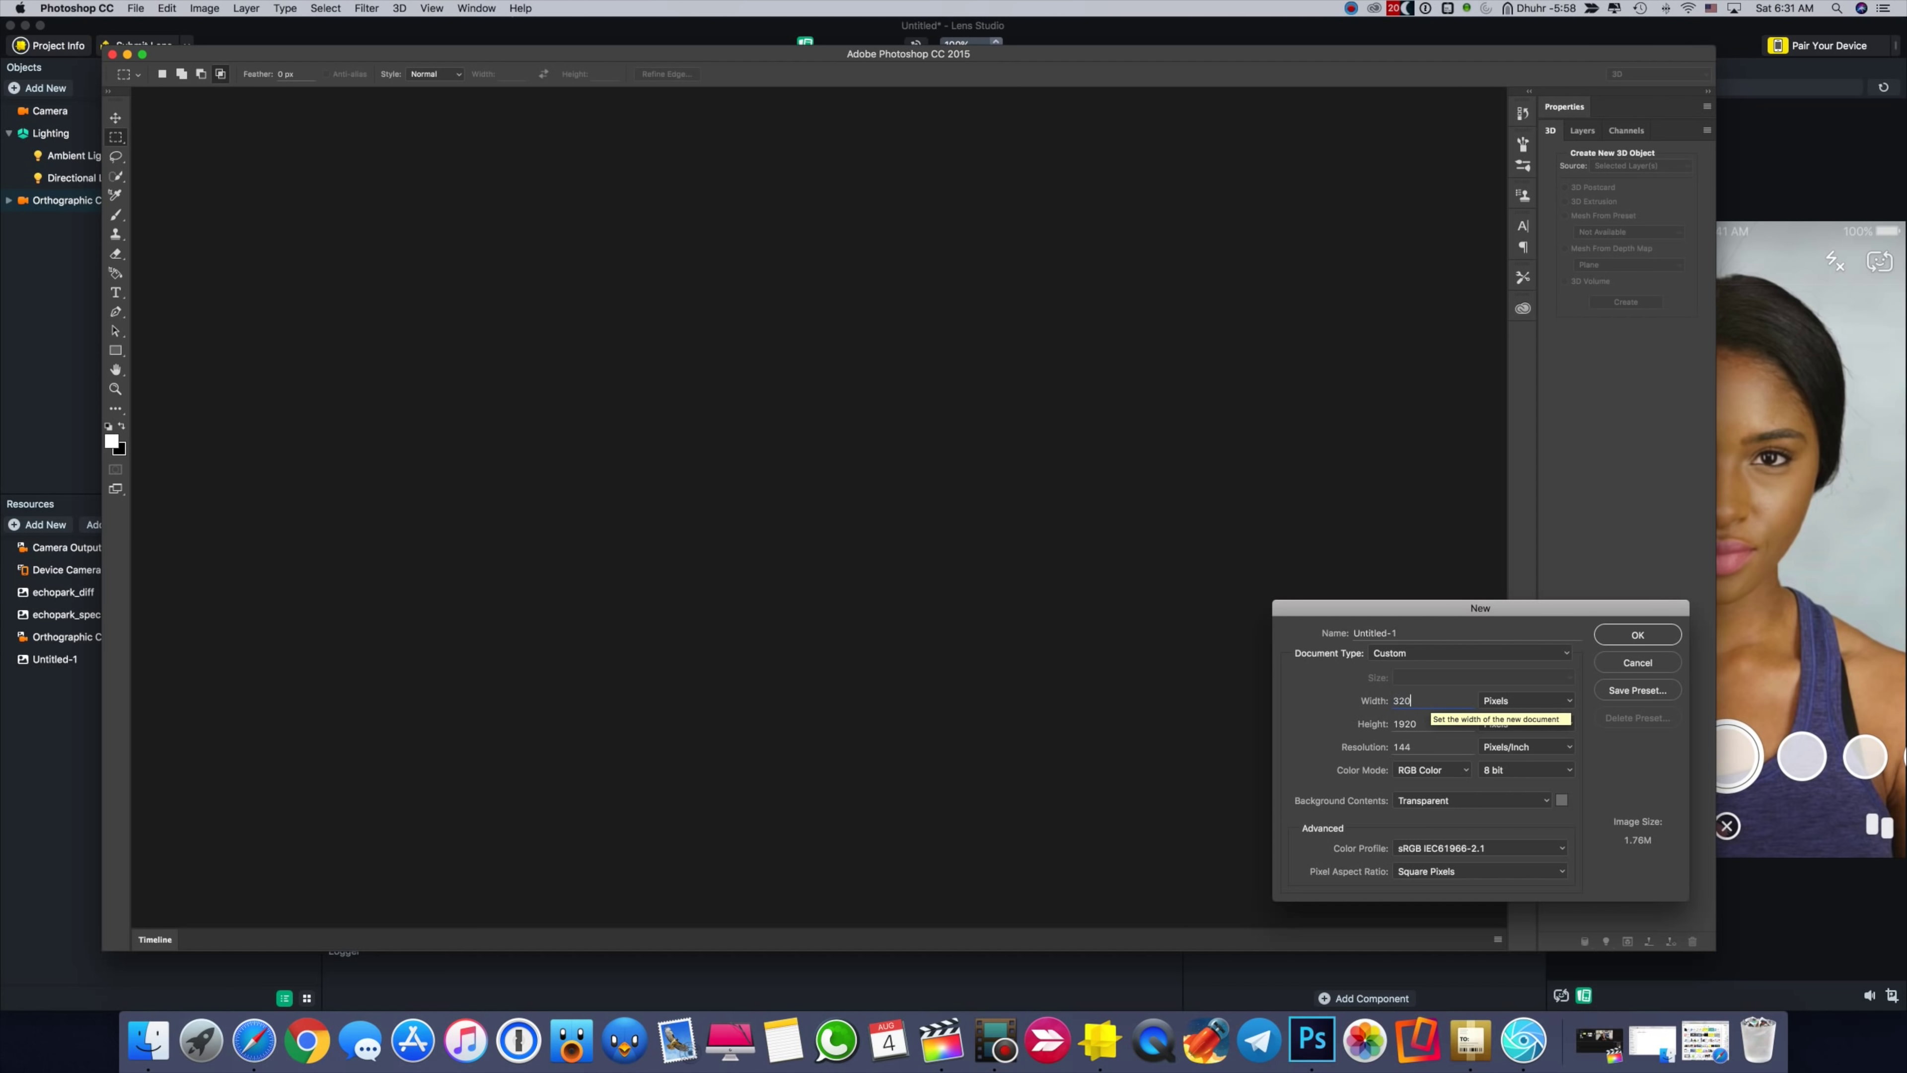
{"action": "key", "text": "Tab"}
{"action": "type", "text": "320"}
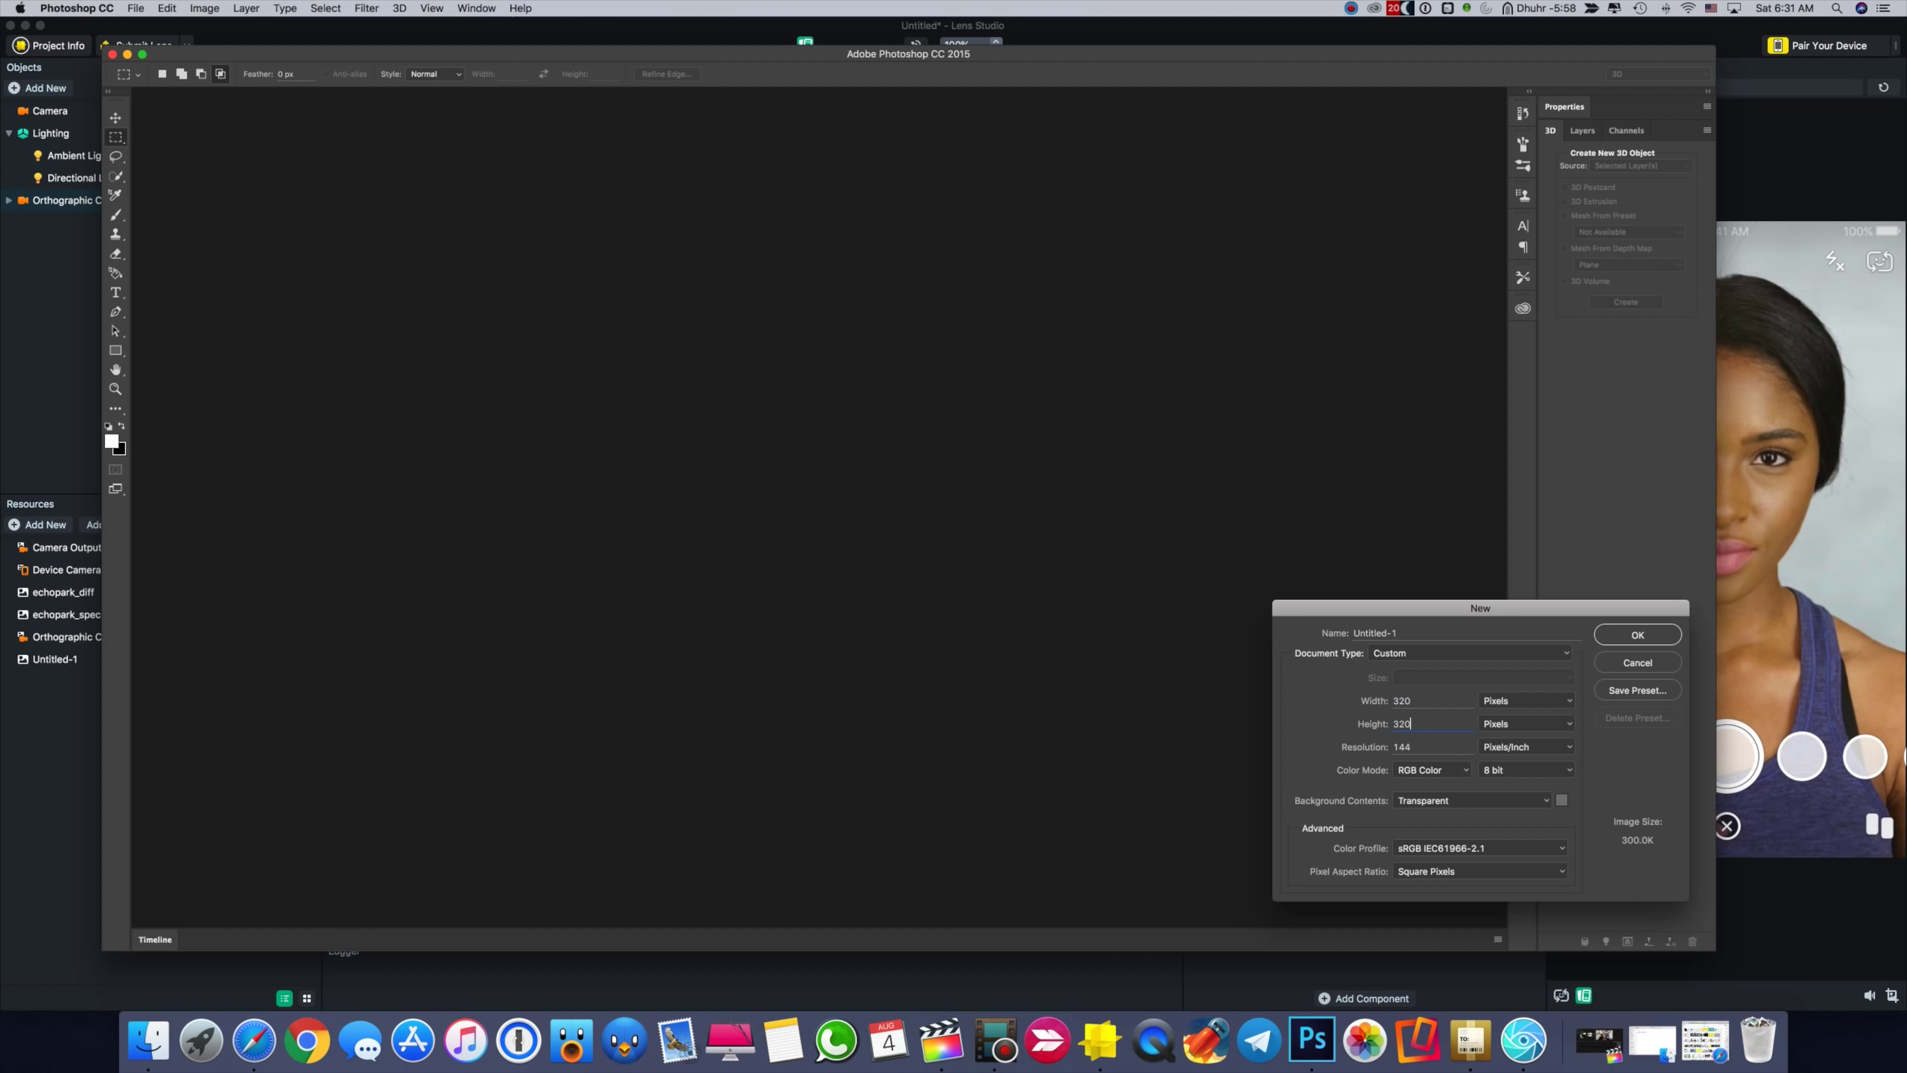
{"action": "key", "text": "Return"}
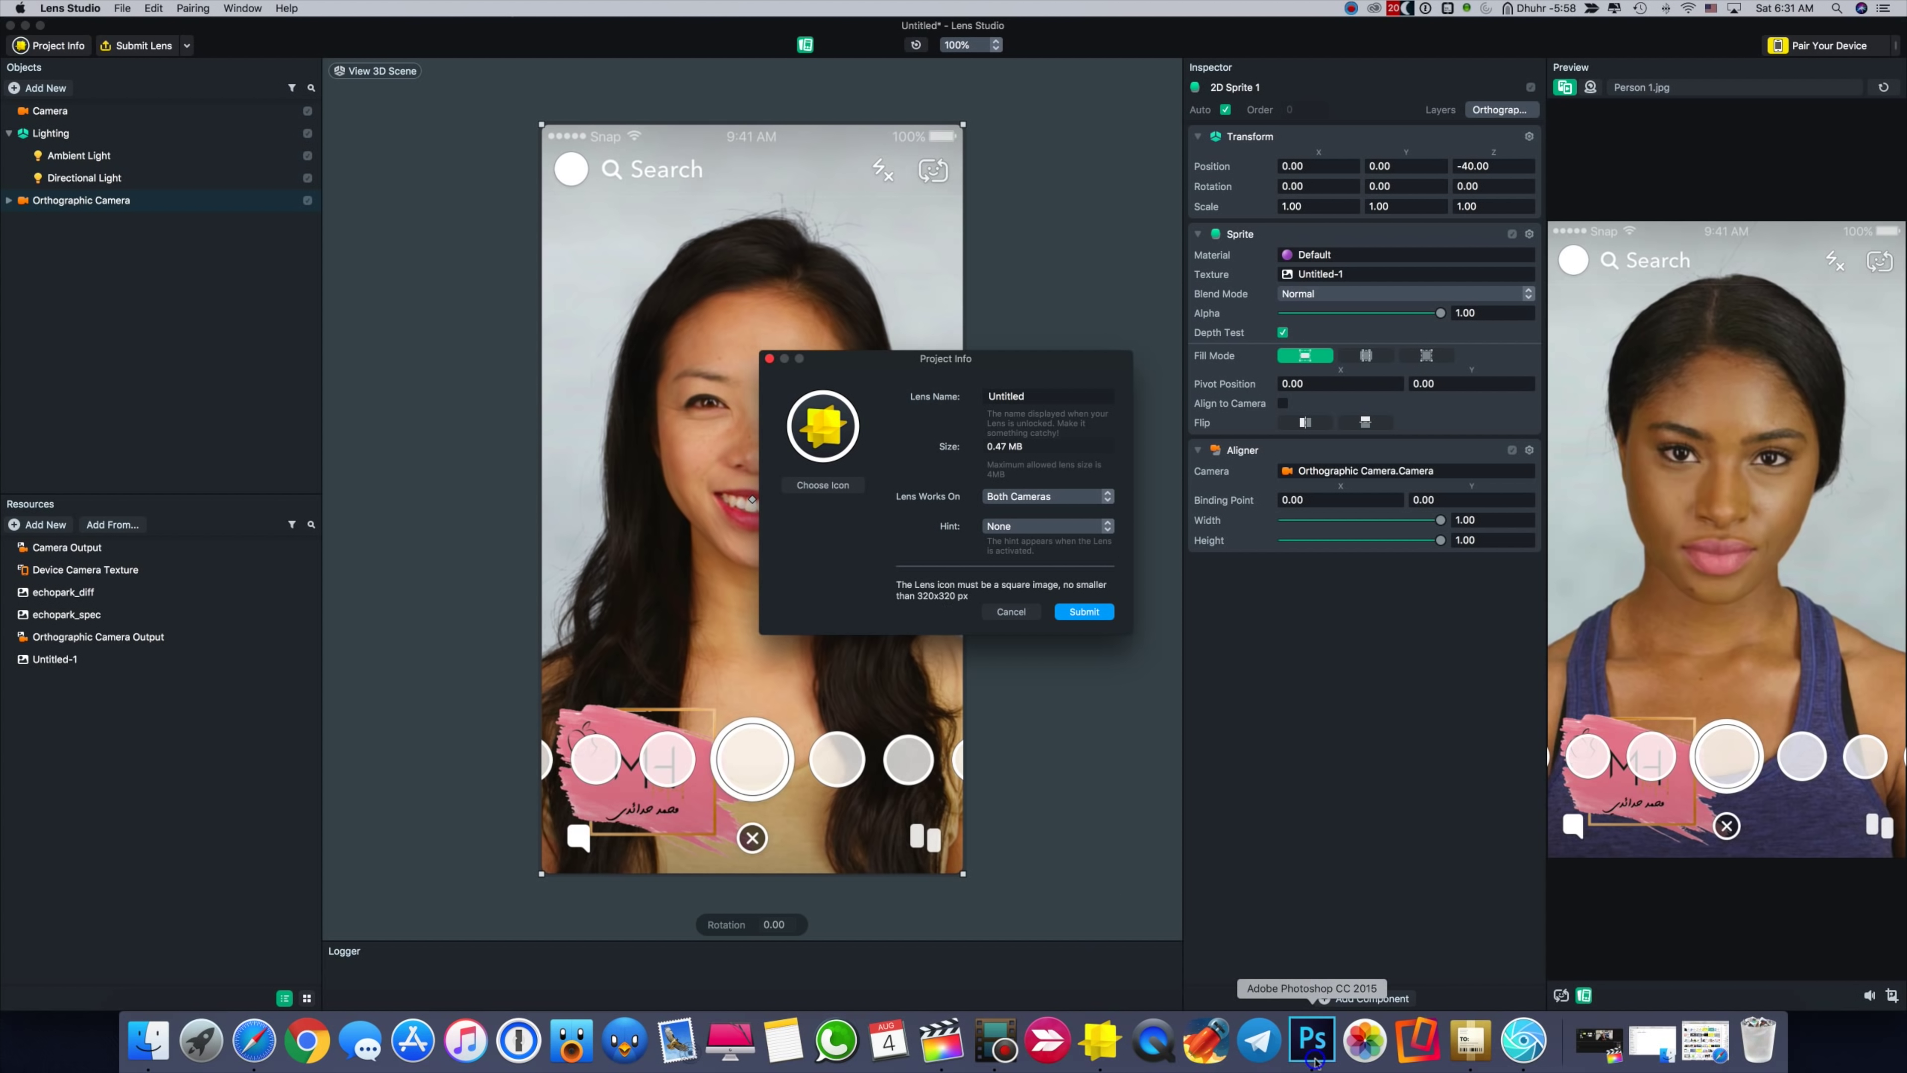
Place Untitled-1.png from Finder into the new document, enlarge it to about 50% width and 47% height with the logo centered, and commit.
{"action": "left_click", "coordinate": [1312, 1041]}
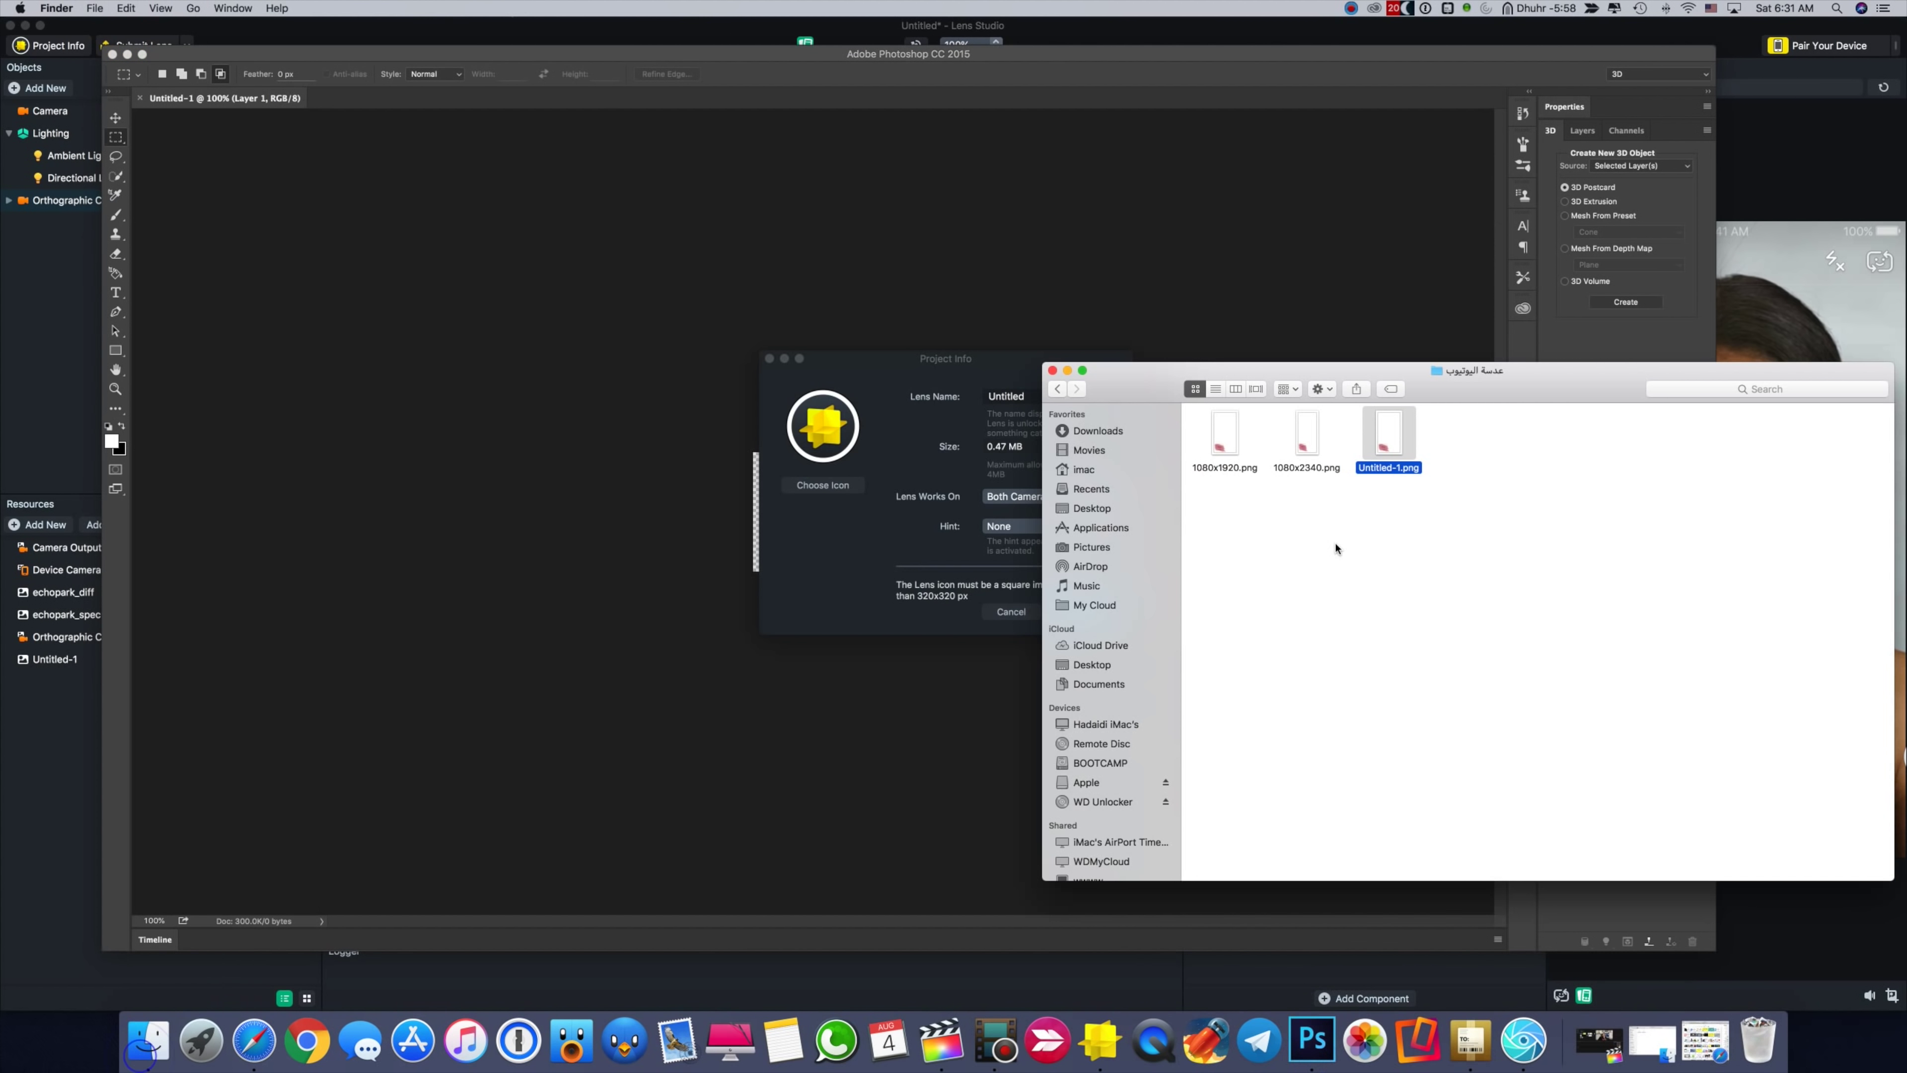
{"action": "left_click_drag", "start_coordinate": [1385, 449], "coordinate": [685, 536]}
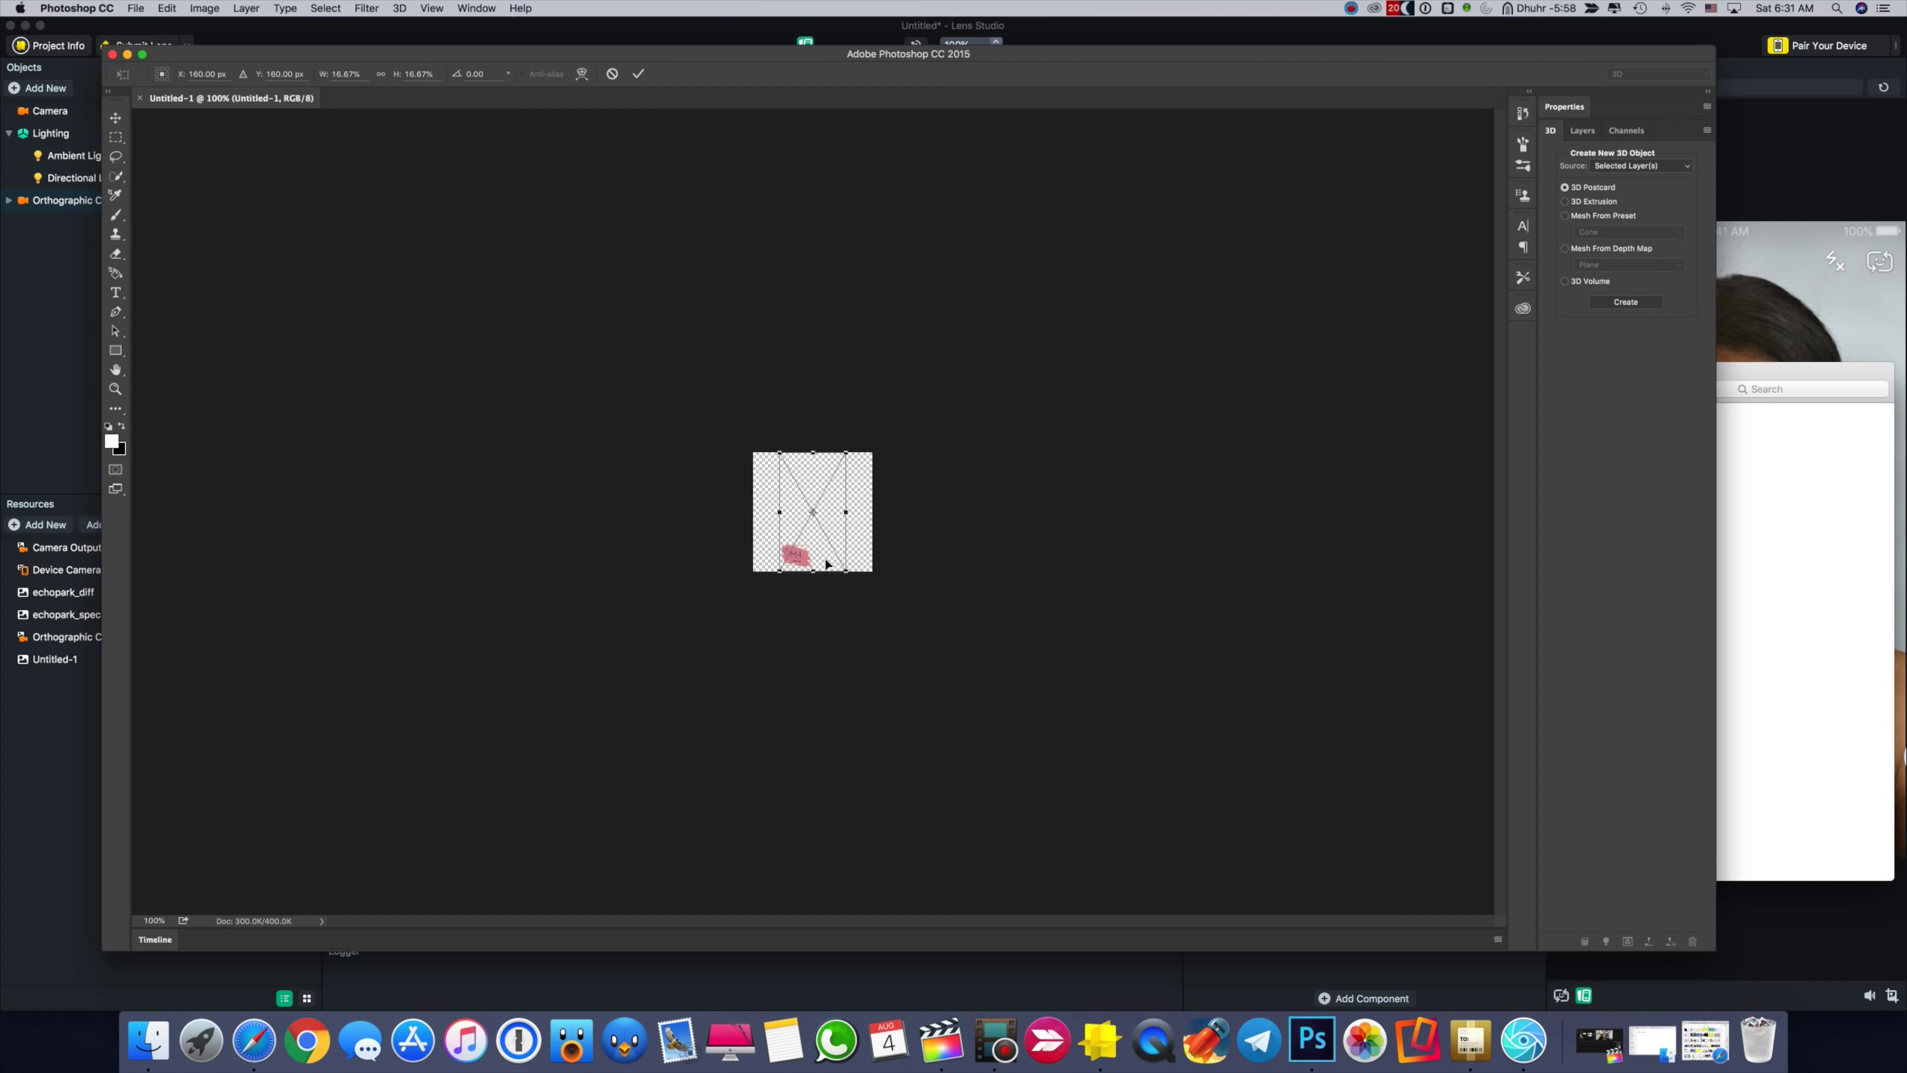
{"action": "left_click_drag", "start_coordinate": [813, 518], "coordinate": [950, 585]}
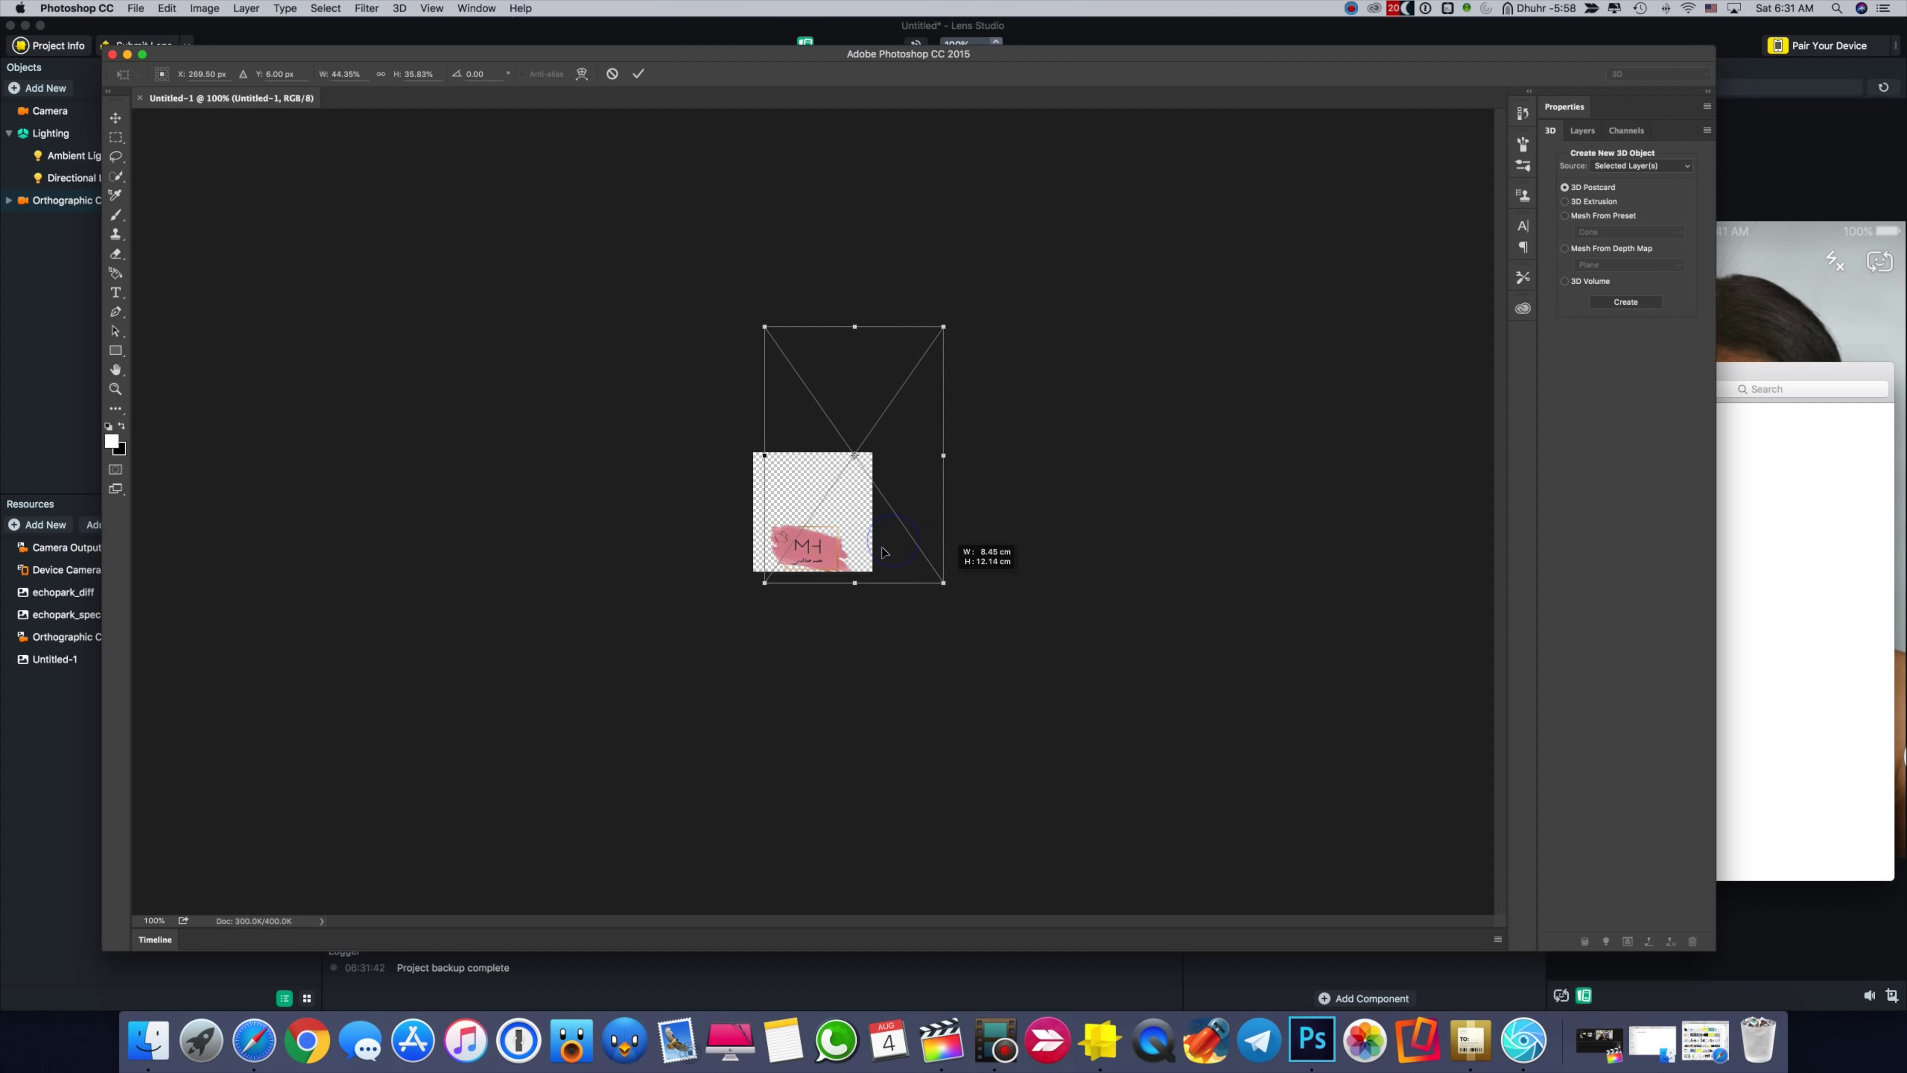
{"action": "left_click_drag", "start_coordinate": [893, 520], "coordinate": [894, 479]}
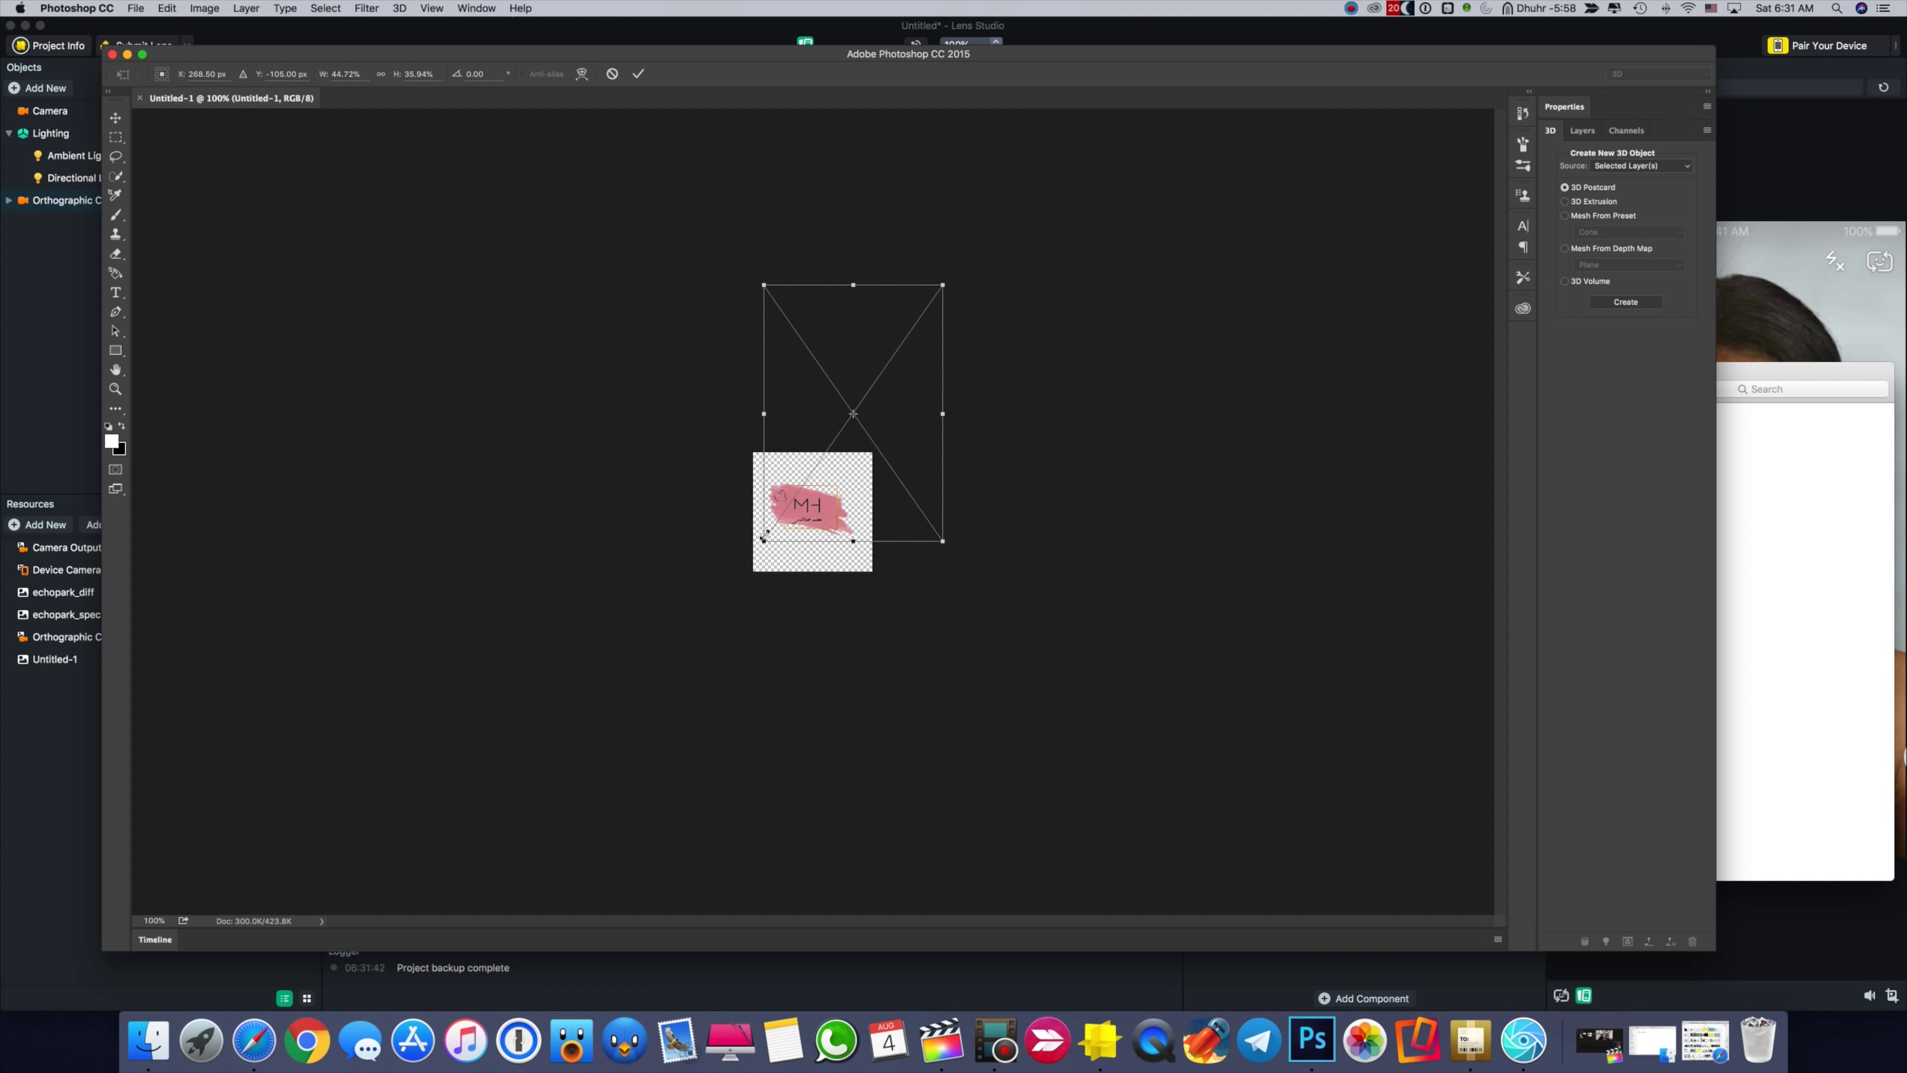
{"action": "left_click_drag", "start_coordinate": [764, 539], "coordinate": [827, 514]}
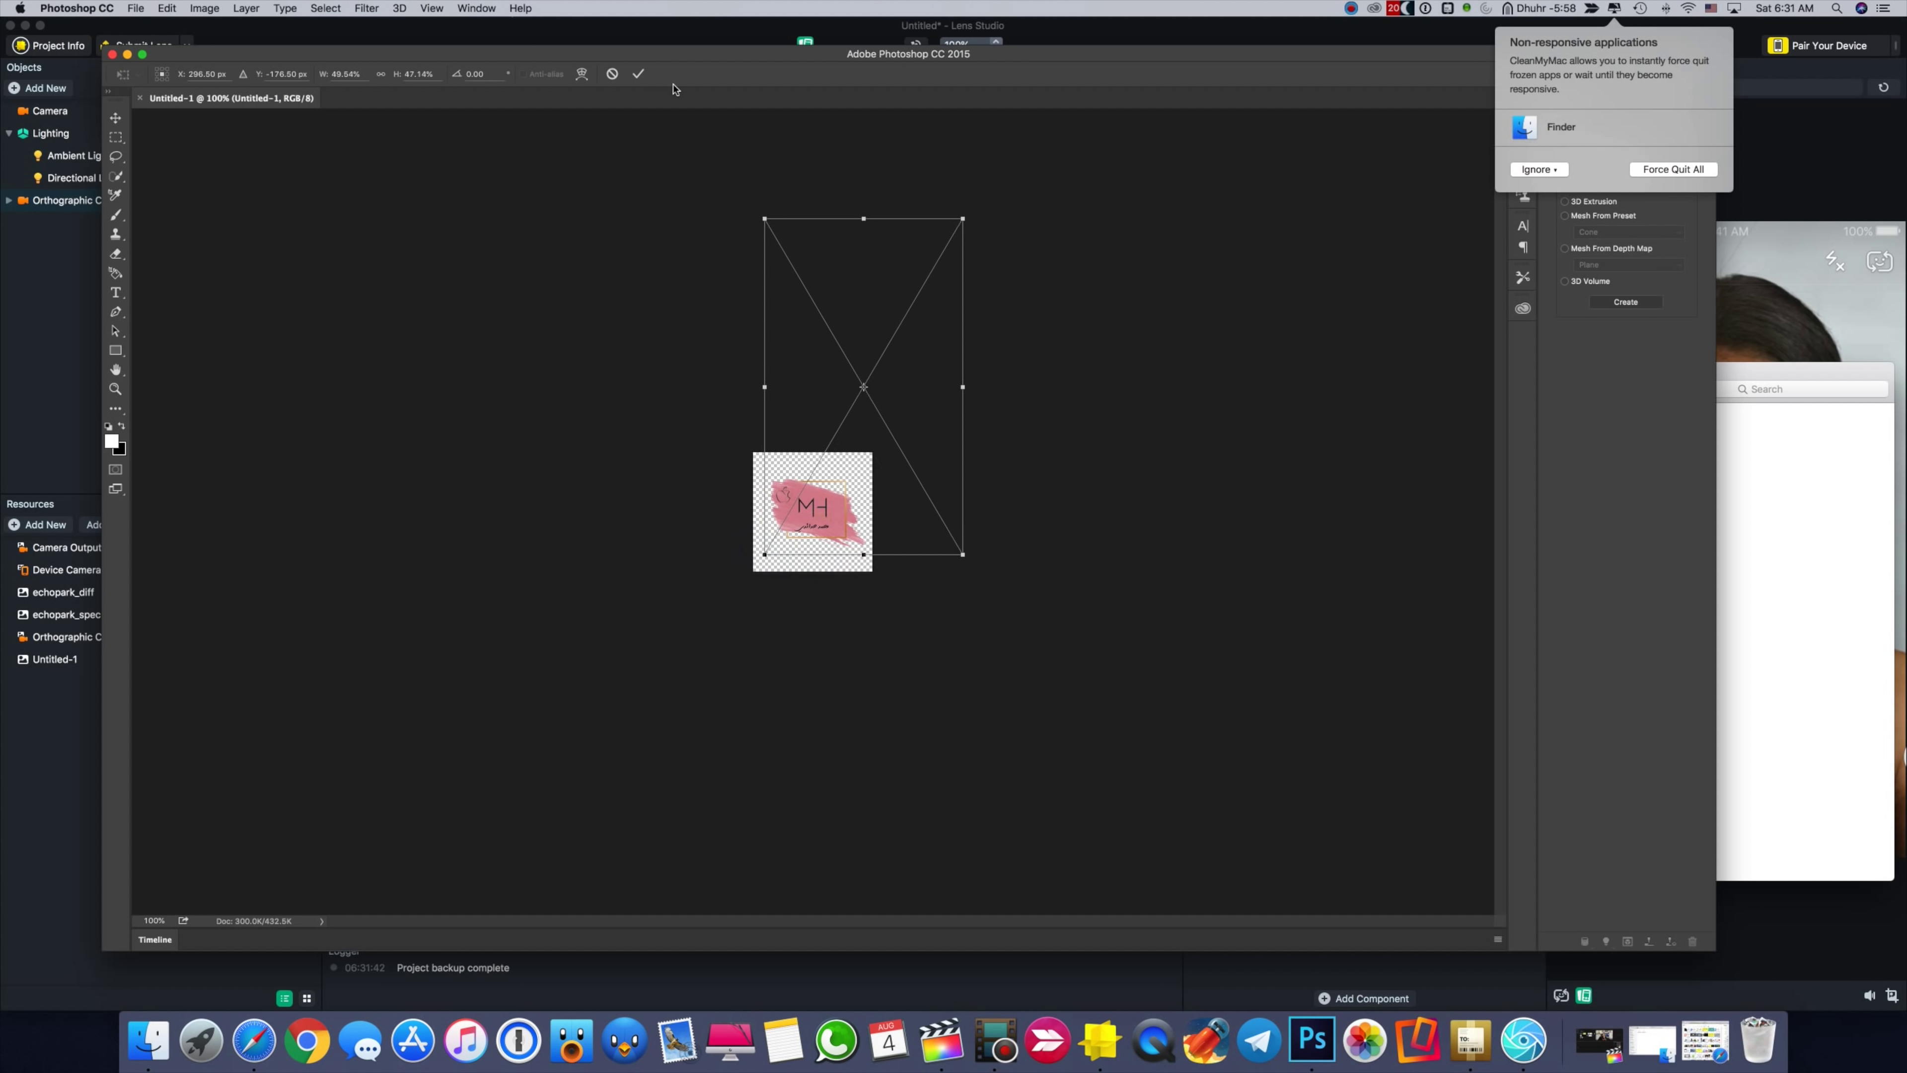
{"action": "left_click", "coordinate": [637, 72]}
Start saving the icon document as a new file.
{"action": "left_click", "coordinate": [135, 7]}
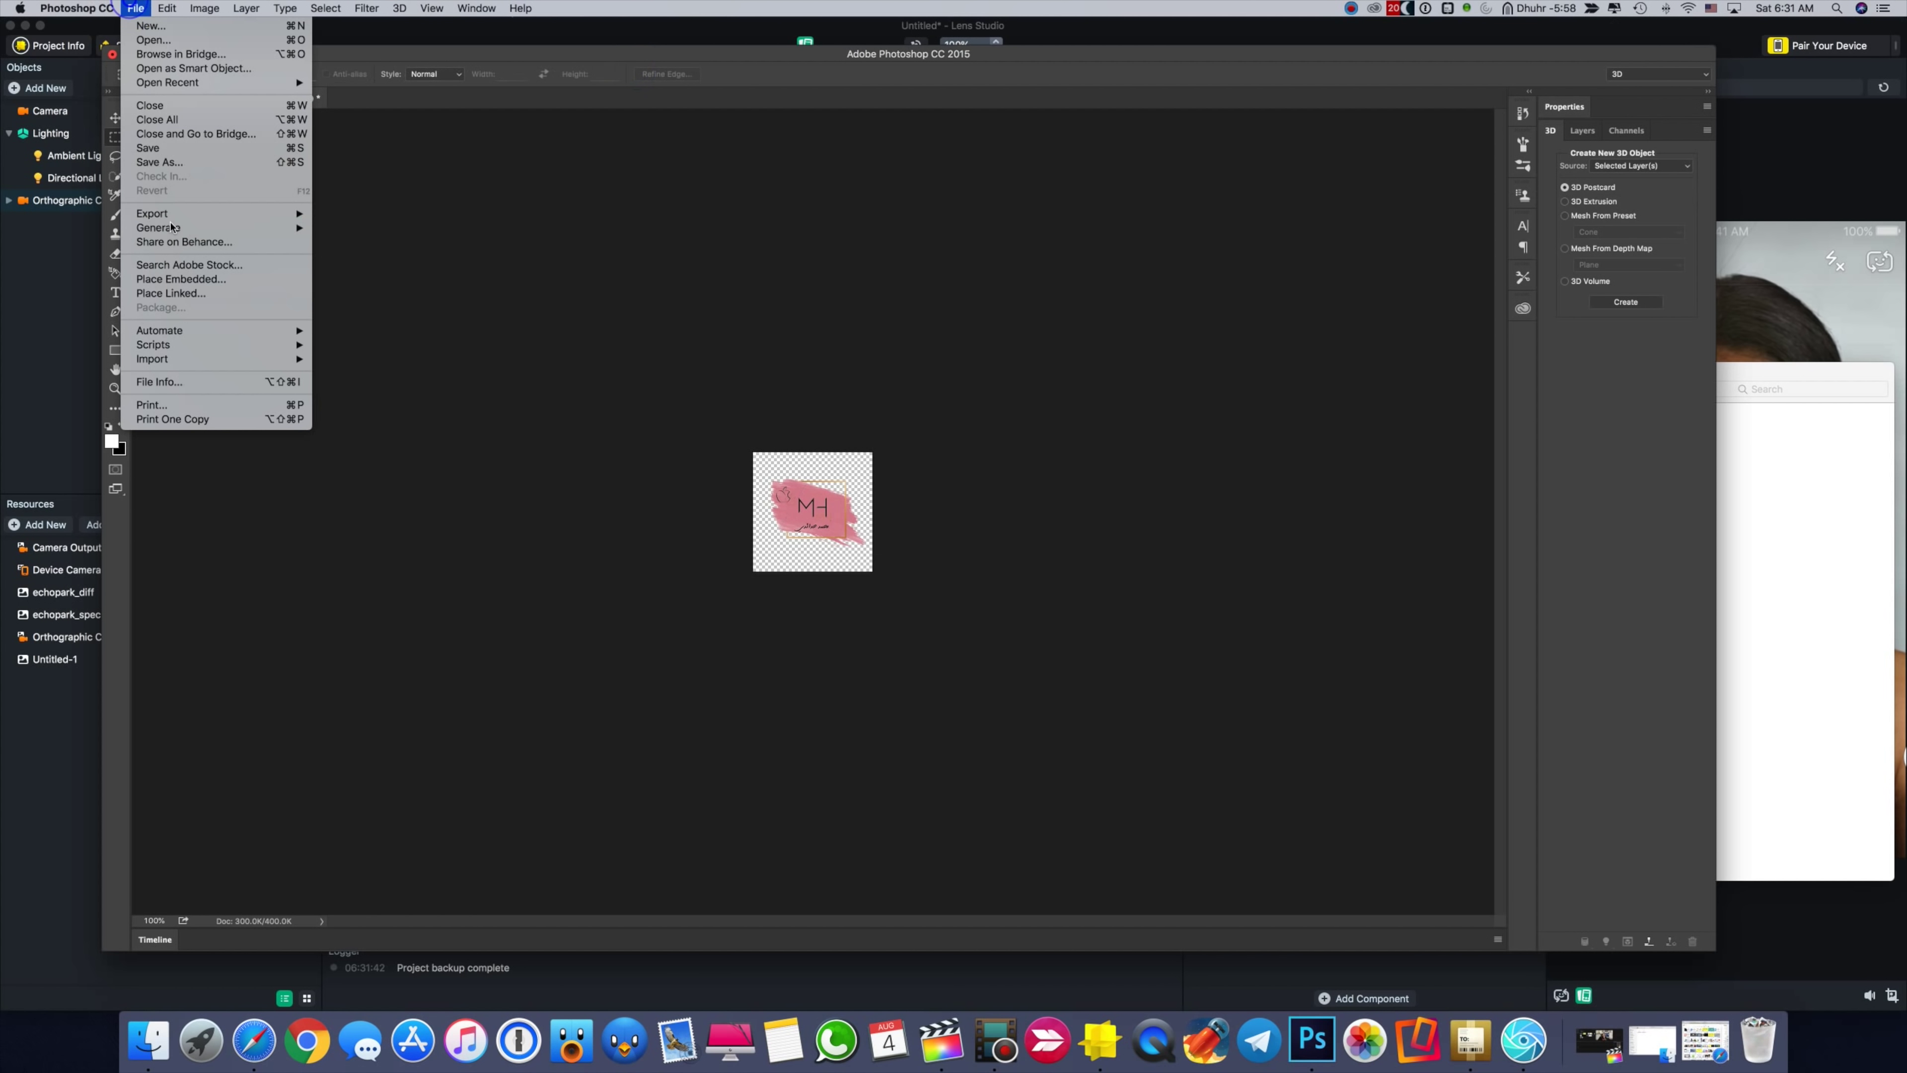
{"action": "left_click", "coordinate": [181, 161]}
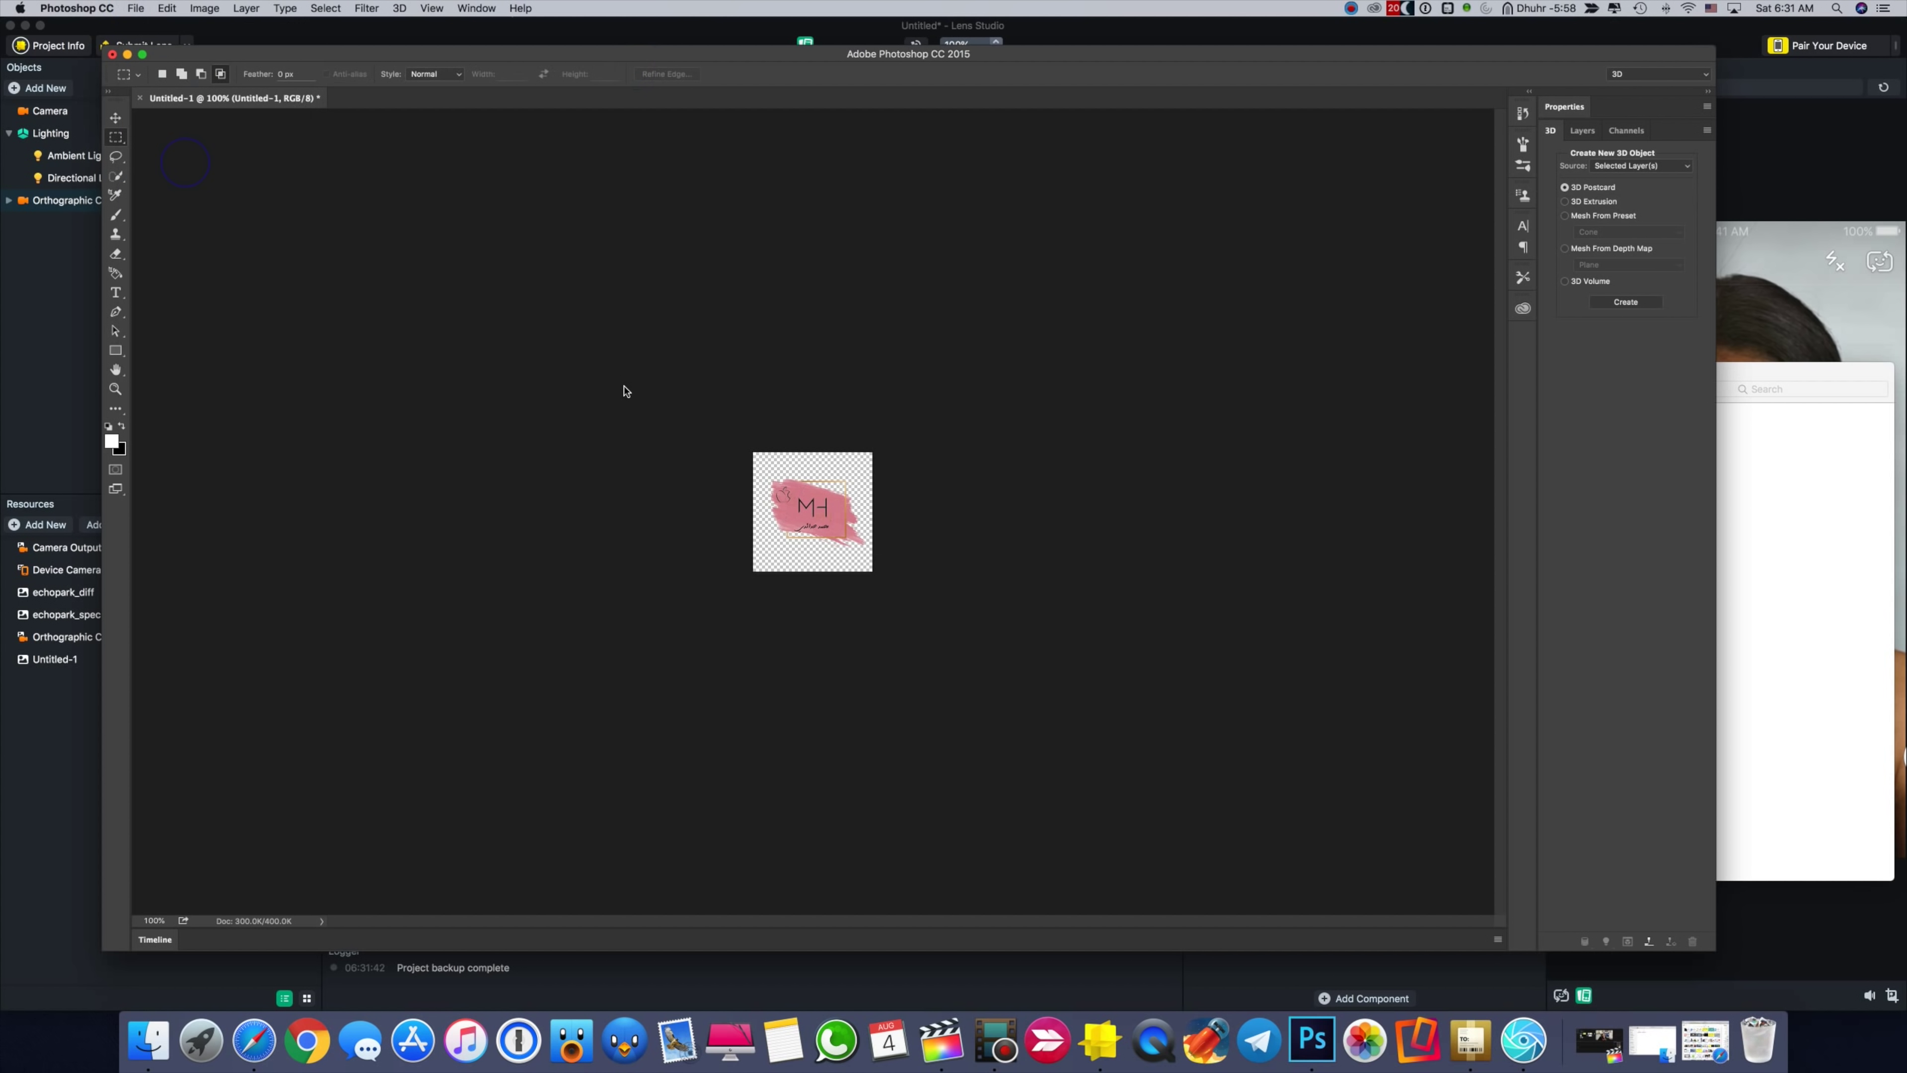